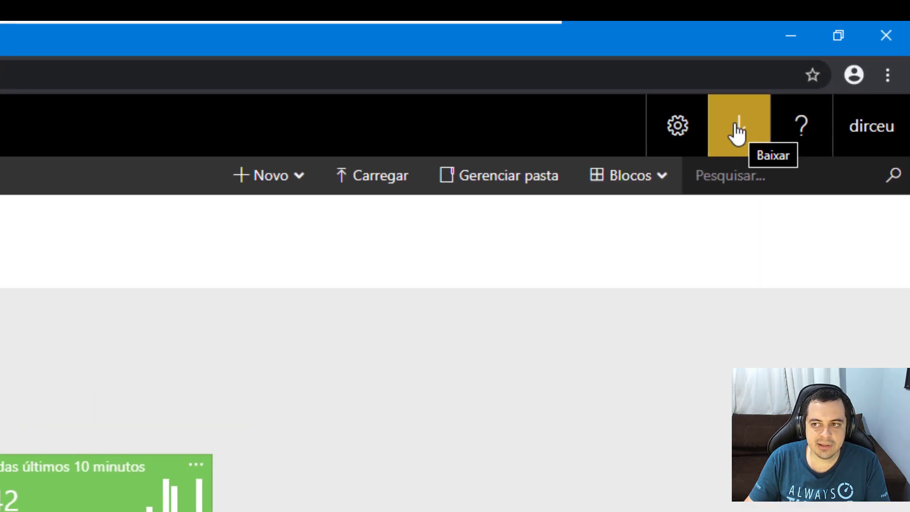
Choose Report Builder from the portal's download menu
click(737, 136)
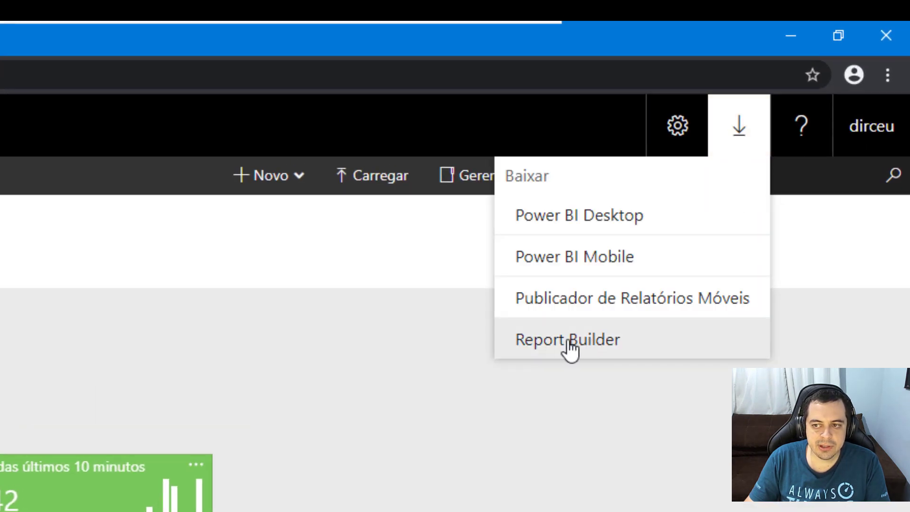
click(574, 346)
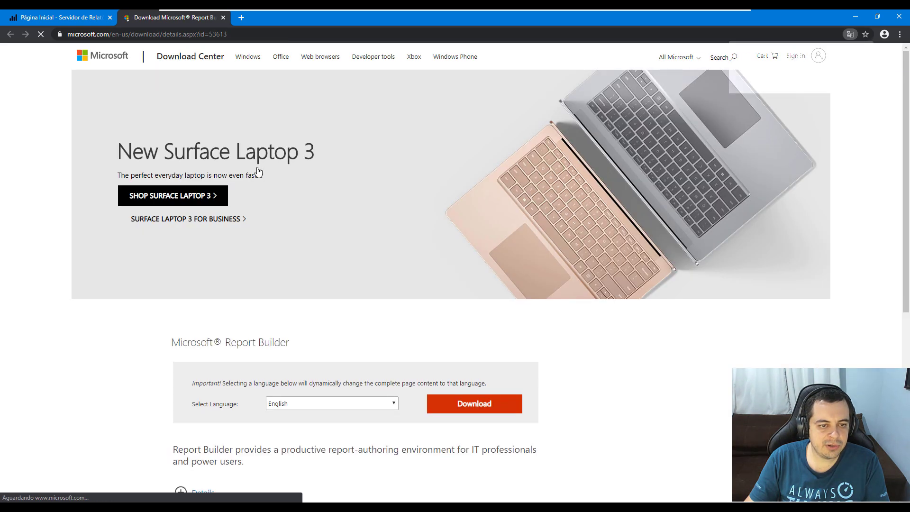
Leave the Download Center page language on English and close that tab
scroll(302, 270, down, 1)
scroll(302, 270, down, 3)
click(304, 207)
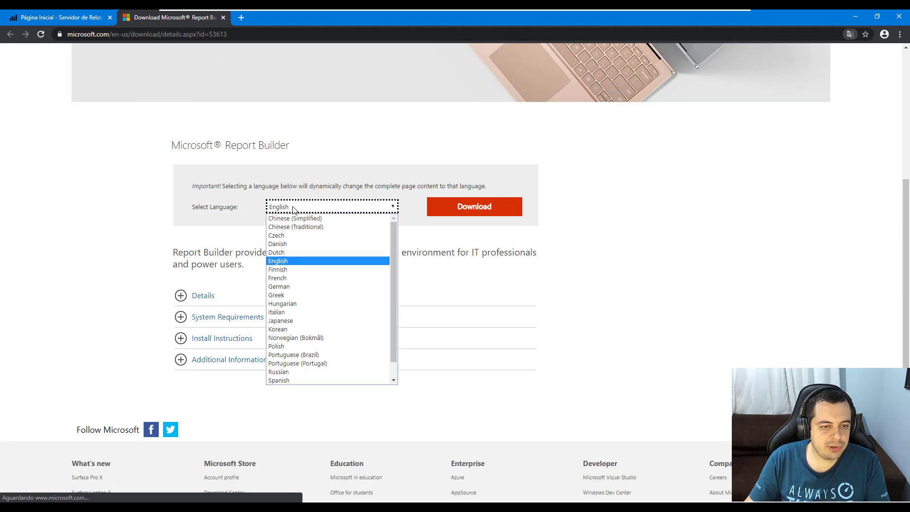
click(425, 235)
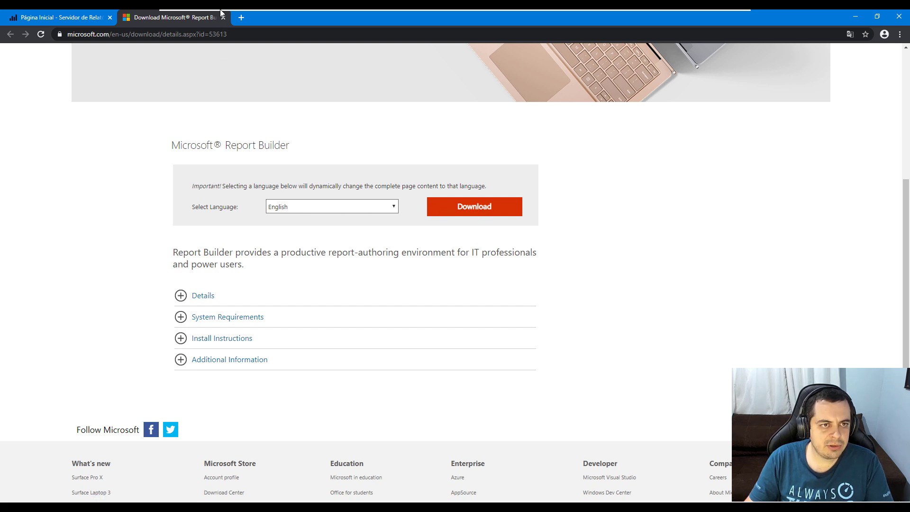
mouse_move(221, 13)
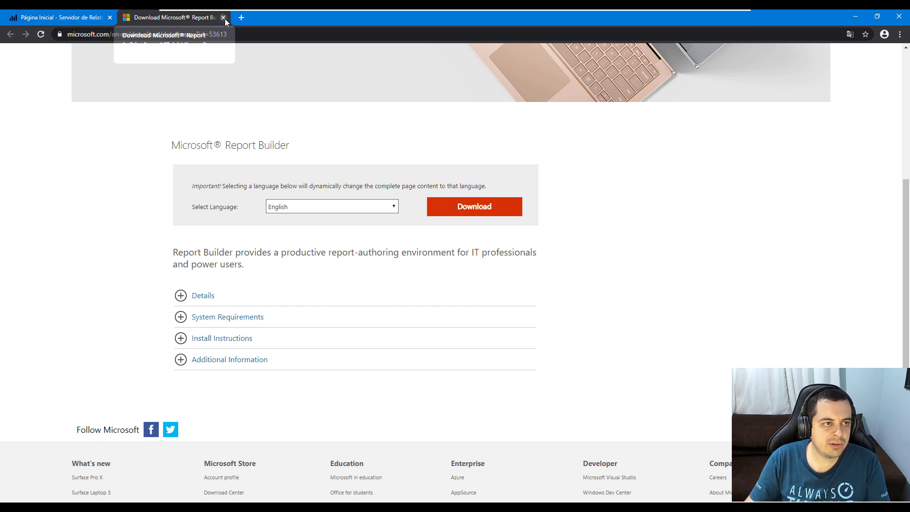
click(224, 18)
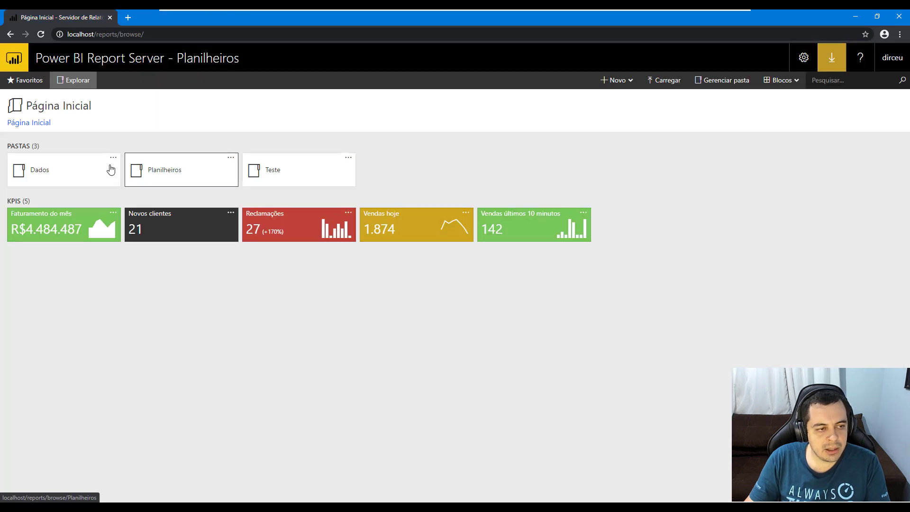
Open the Dados folder and start a new data source from Novo
click(62, 173)
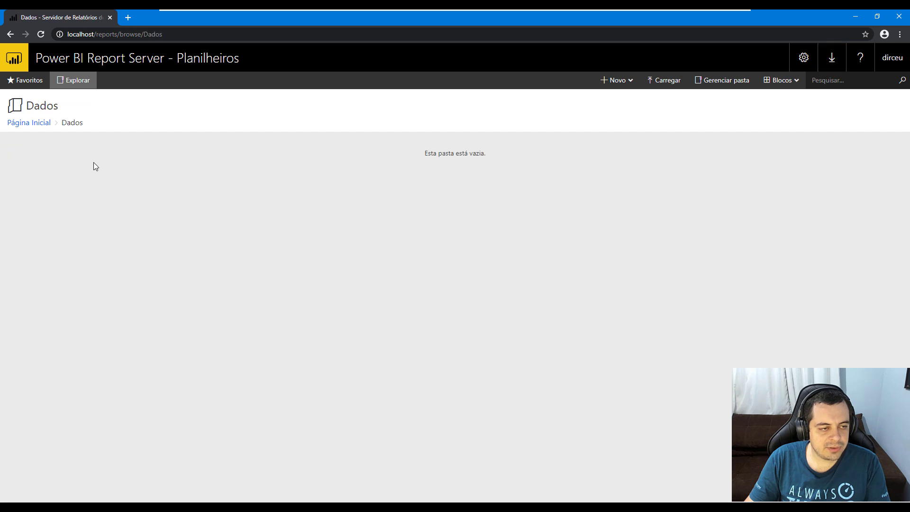
double_click(69, 123)
click(95, 123)
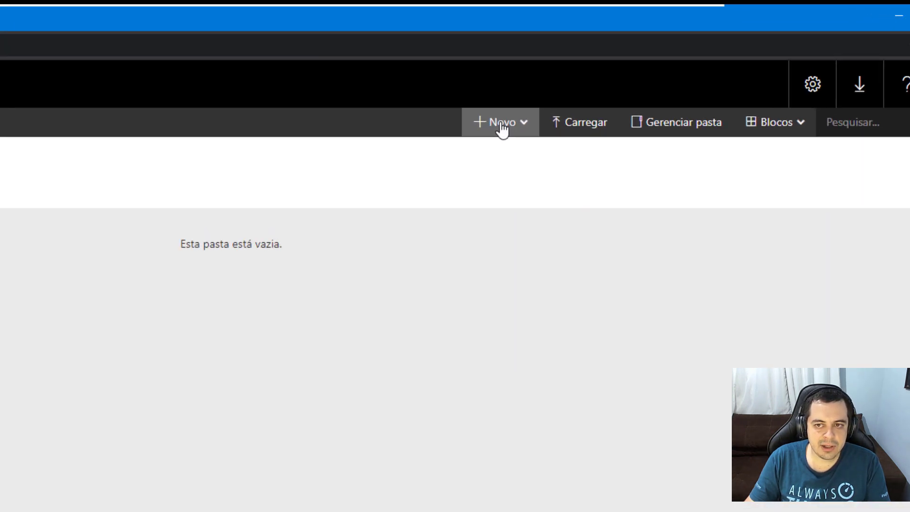
click(617, 84)
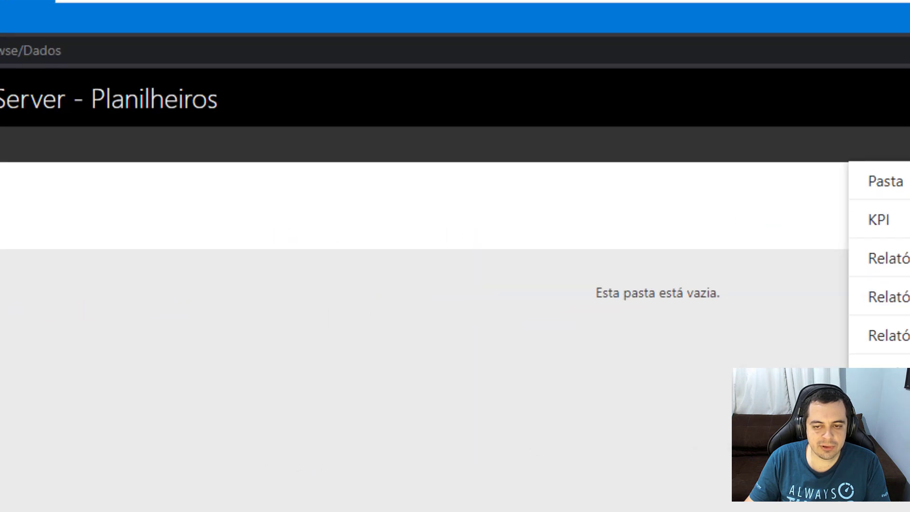
click(348, 441)
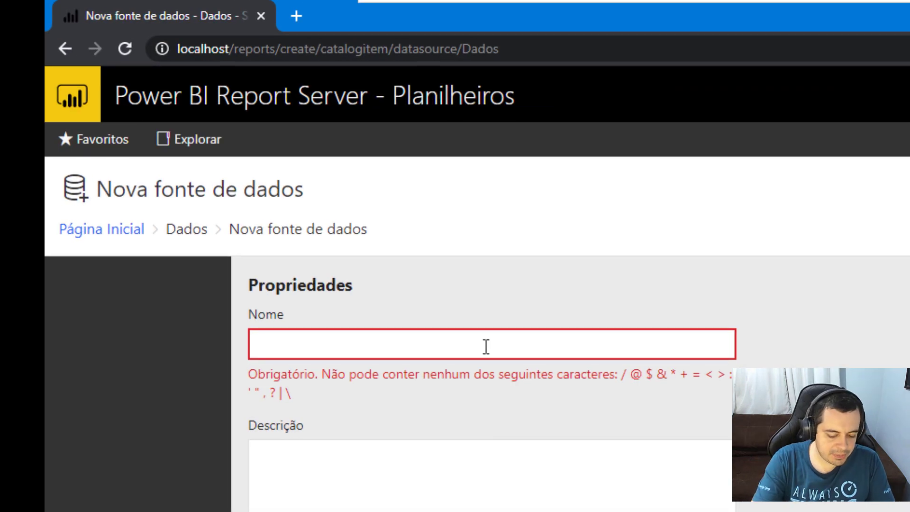
Enter the data source name and set its connection string to Server=.\sql2017
text(dirceuresende)
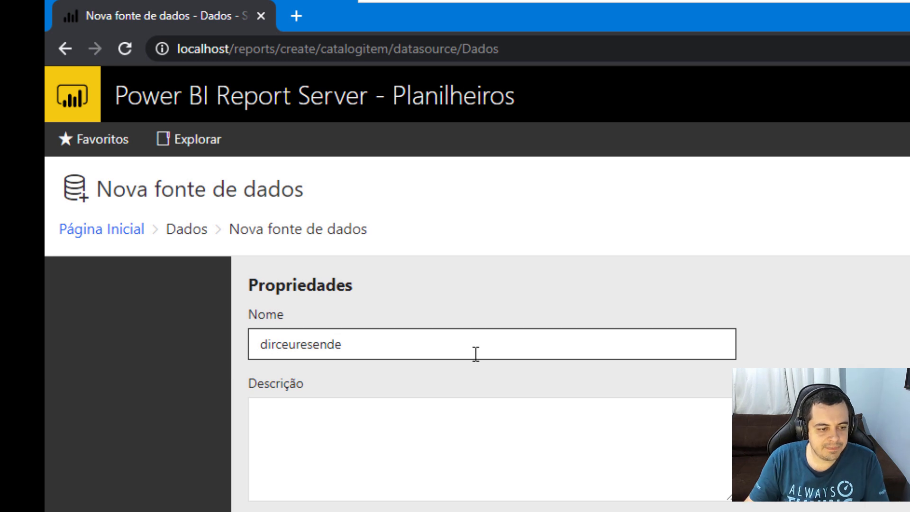
click(366, 449)
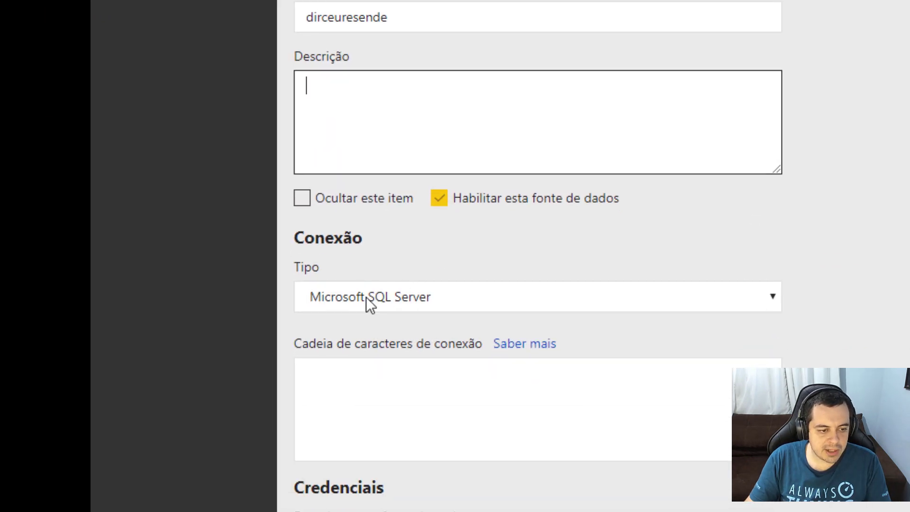
click(363, 388)
text(Server=)
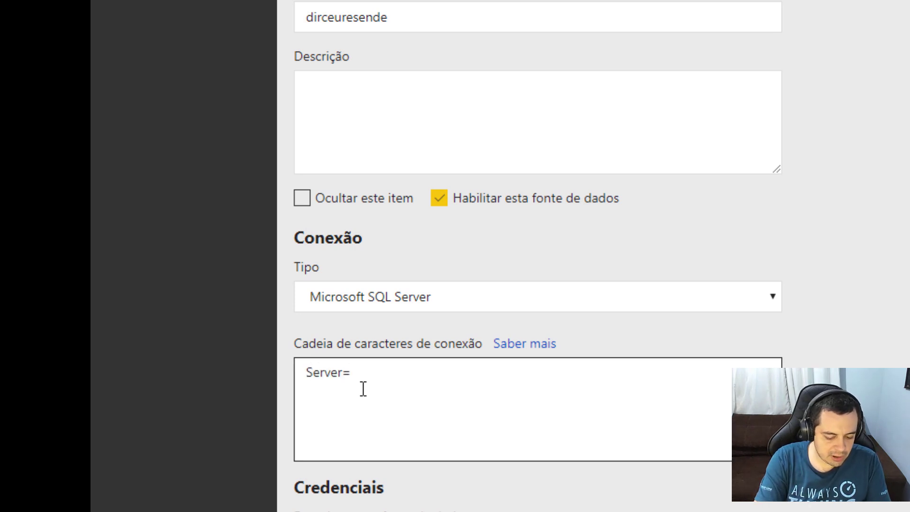
text(.\sql2017)
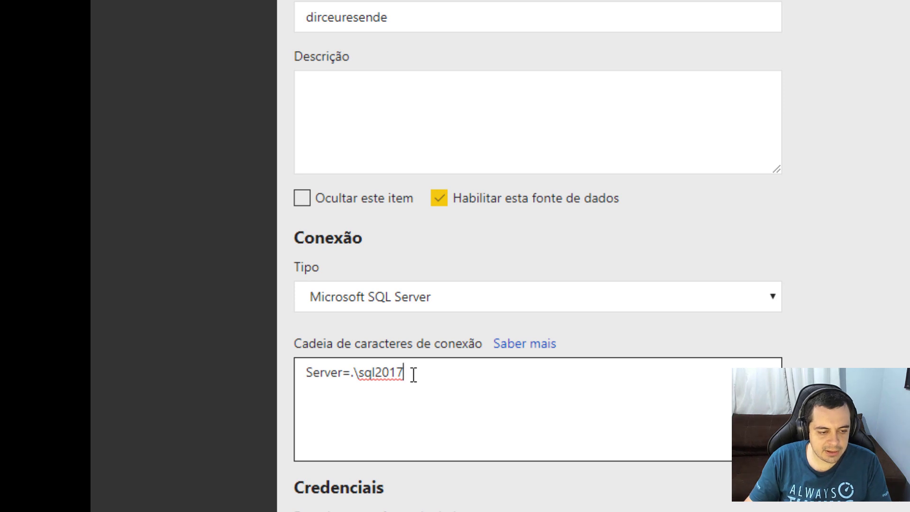
scroll(408, 371, down, 4)
mouse_move(353, 186)
mouse_down()
mouse_move(433, 187)
mouse_move(351, 184)
mouse_up()
click(433, 187)
click(425, 184)
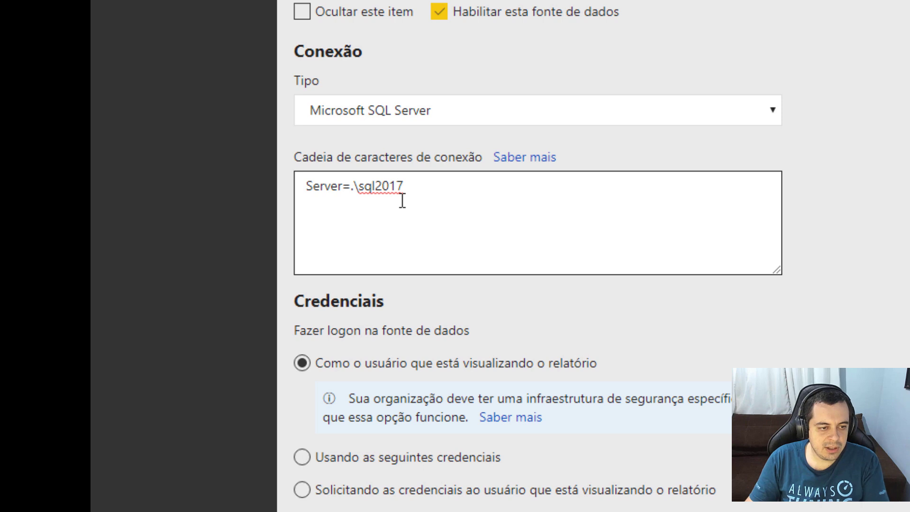
Set the data source to use stored database credentials, entering the username and password
click(407, 115)
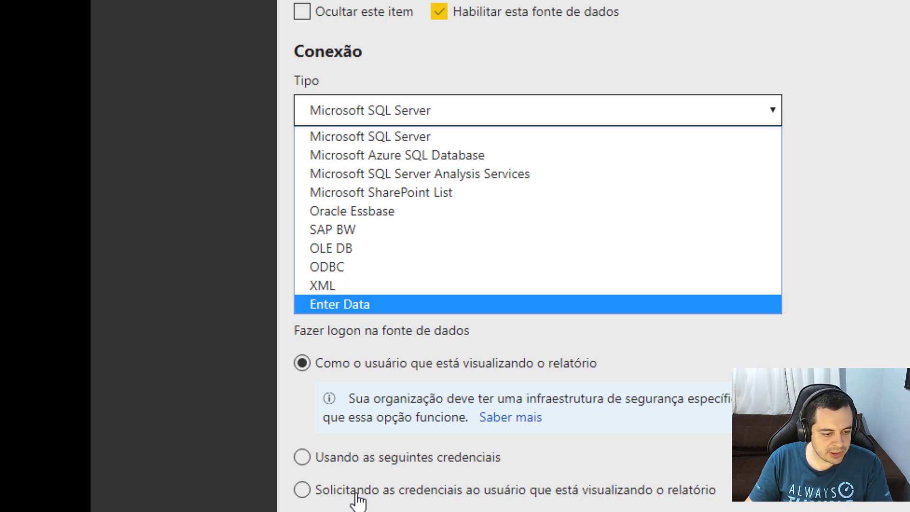
click(356, 459)
scroll(395, 430, down, 1)
scroll(395, 430, down, 4)
click(399, 182)
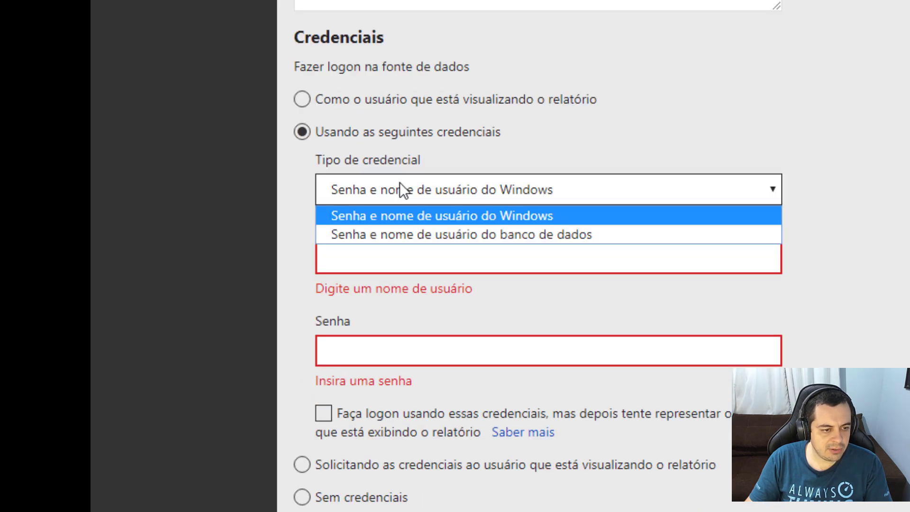
click(379, 235)
click(384, 255)
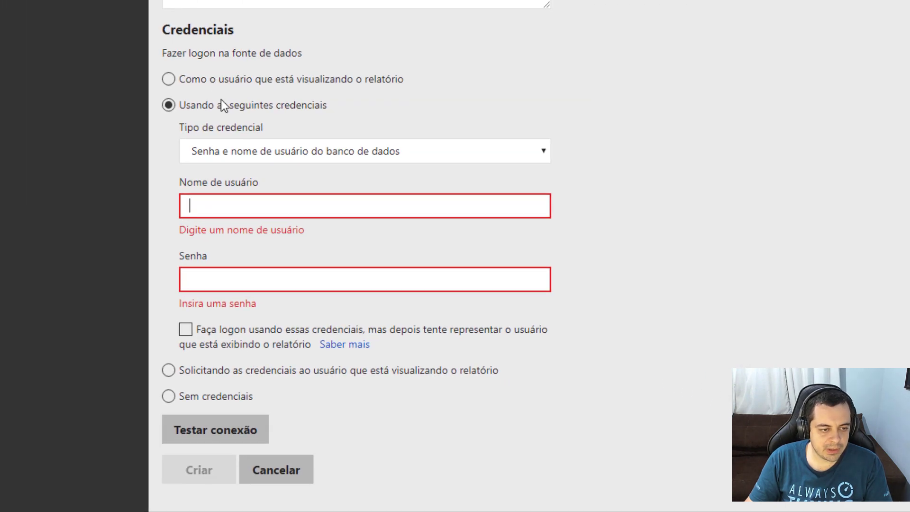
text(dir)
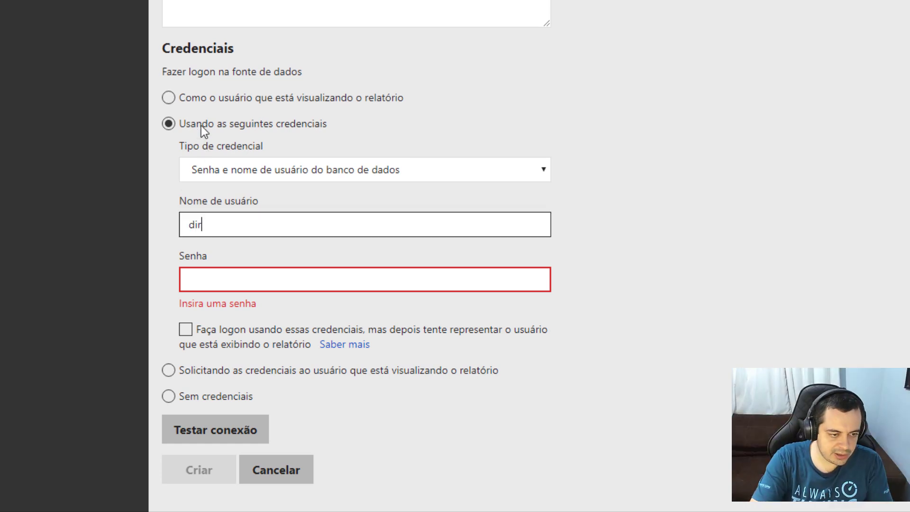
text(ceu.resende)
key(Tab)
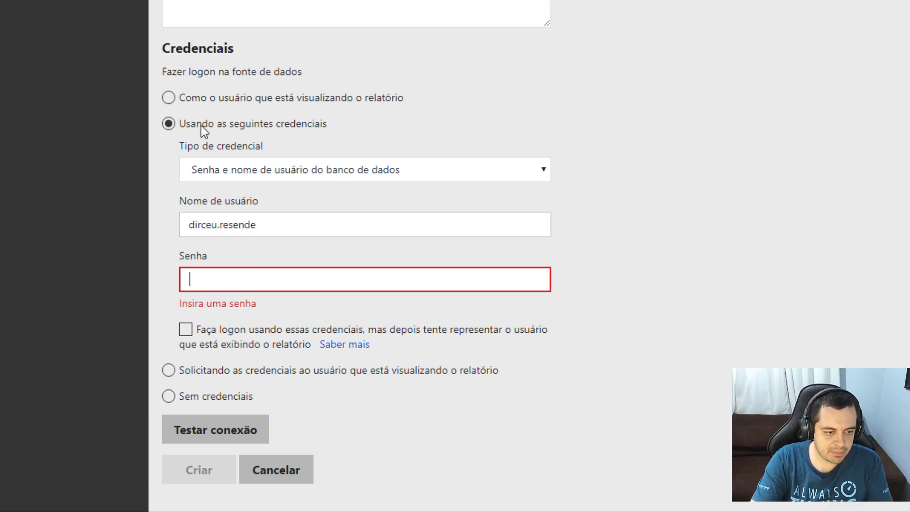
text(******)
key(Tab)
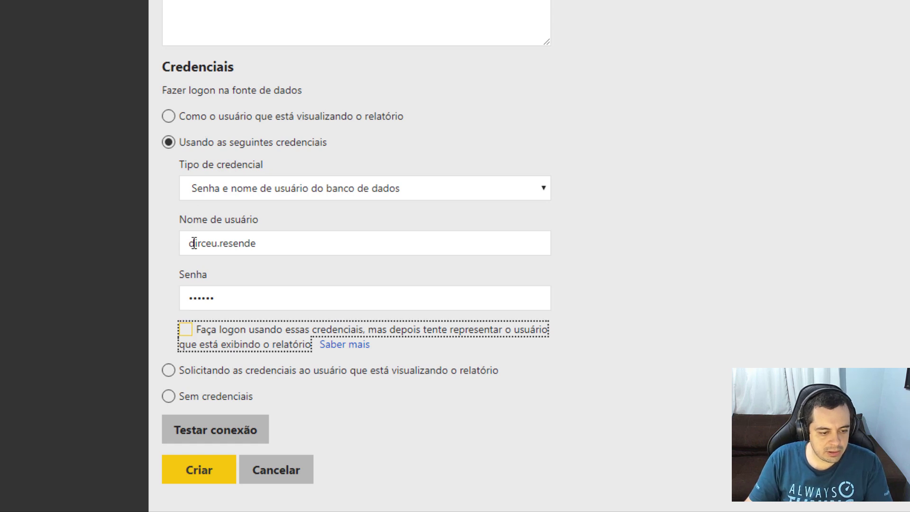
Test the connection, then create the shared data source
click(241, 432)
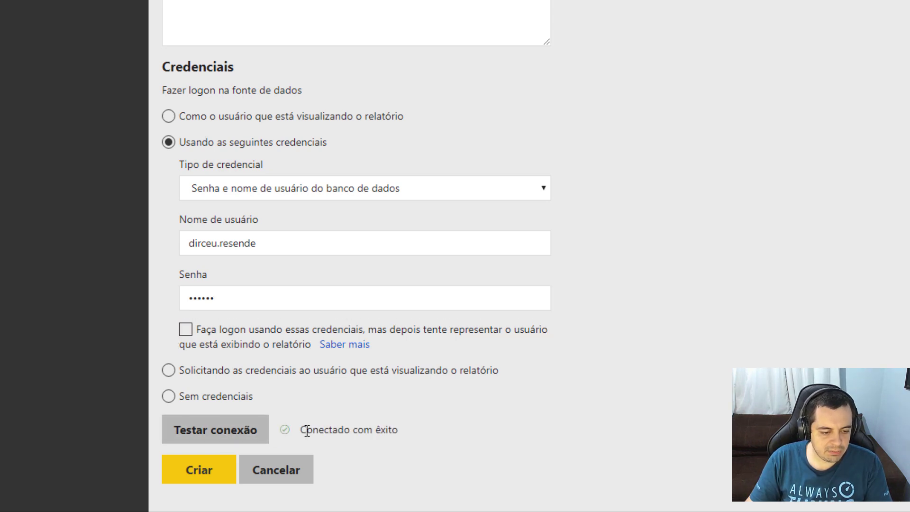
drag(302, 430, 409, 433)
click(409, 432)
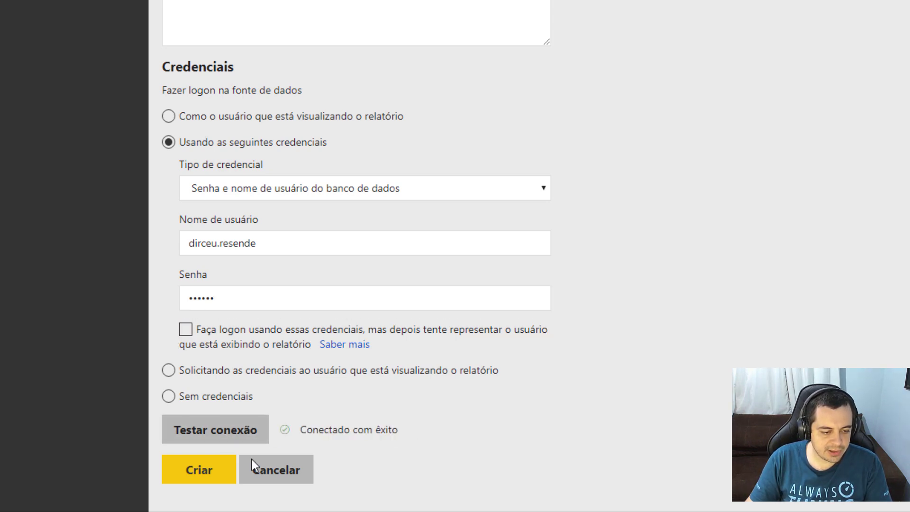
click(197, 472)
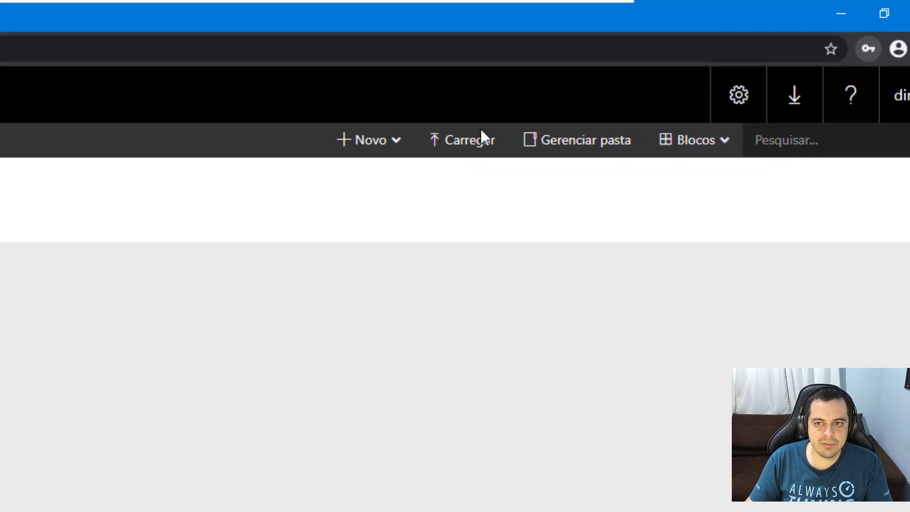
Start a new shared dataset via Novo and let the browser launch Report Builder
click(386, 139)
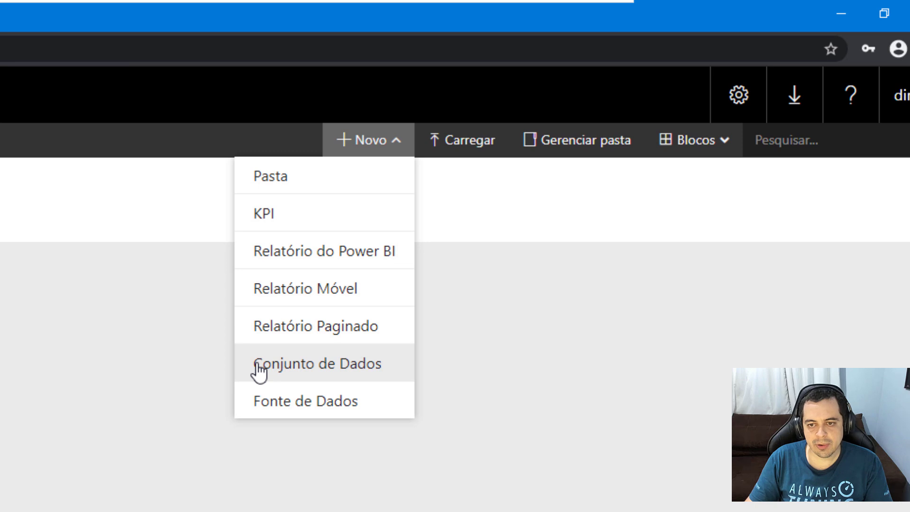
click(274, 370)
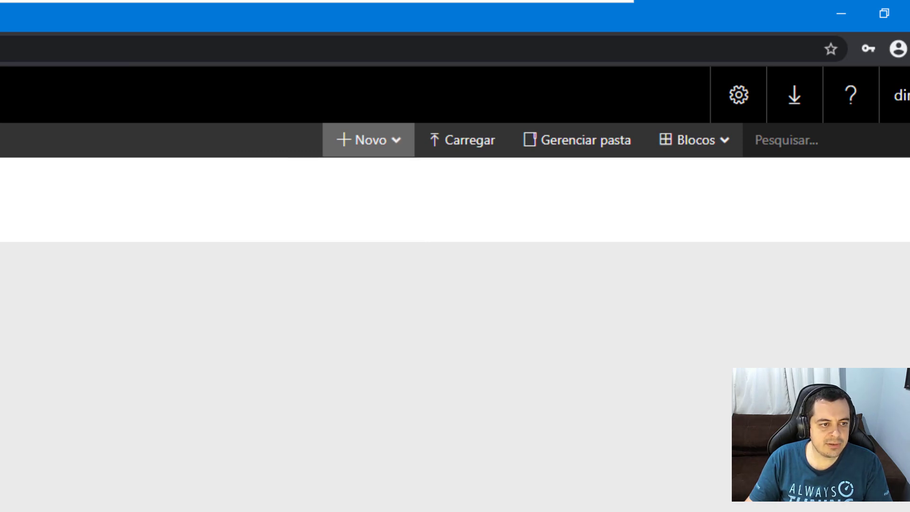
click(392, 147)
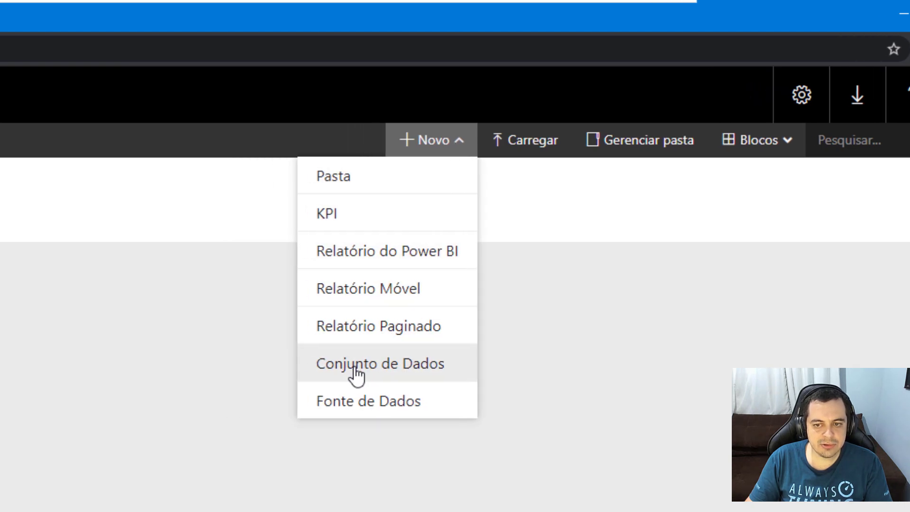
click(293, 372)
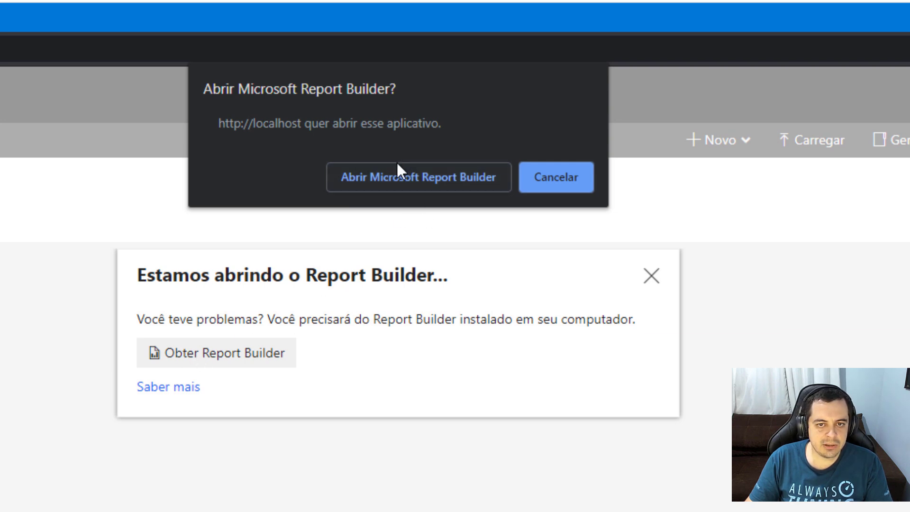
click(386, 178)
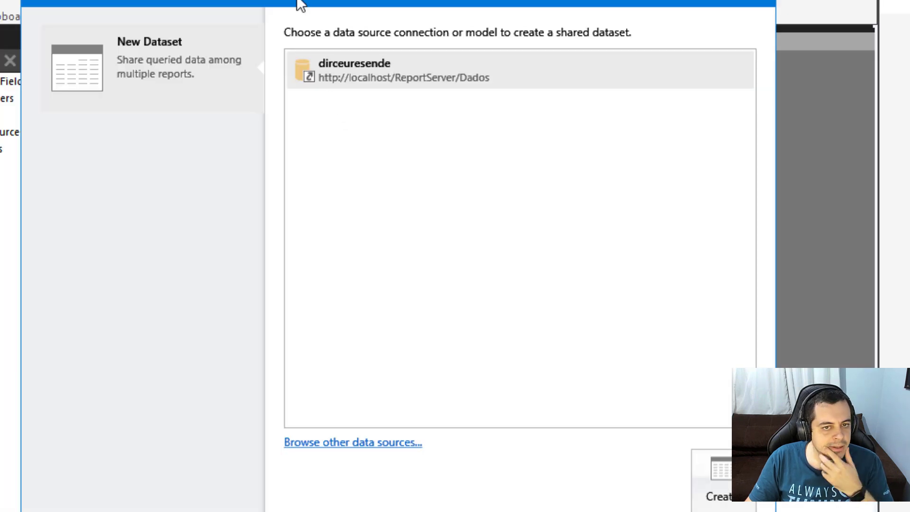
Browse the server's Dados folder and select its shared SQL Server data source as the connection
drag(296, 4, 286, 3)
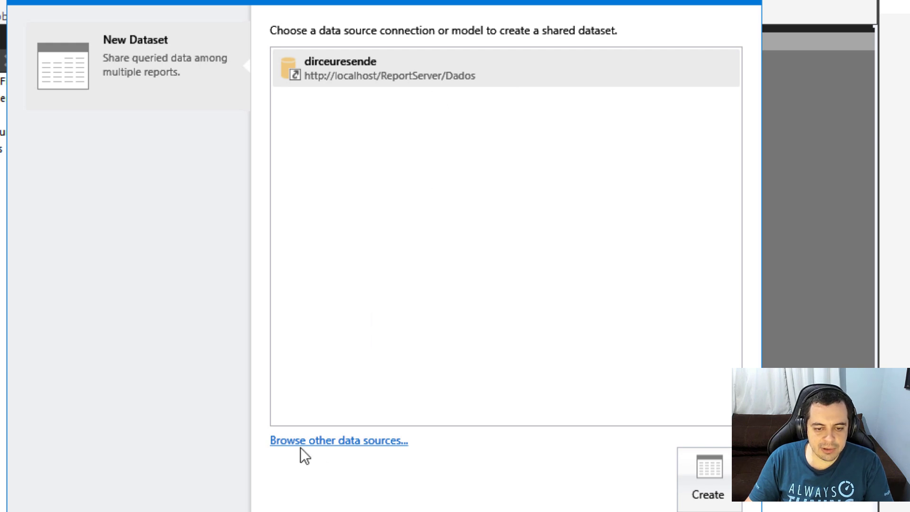
click(338, 441)
drag(298, 53, 358, 54)
double_click(188, 110)
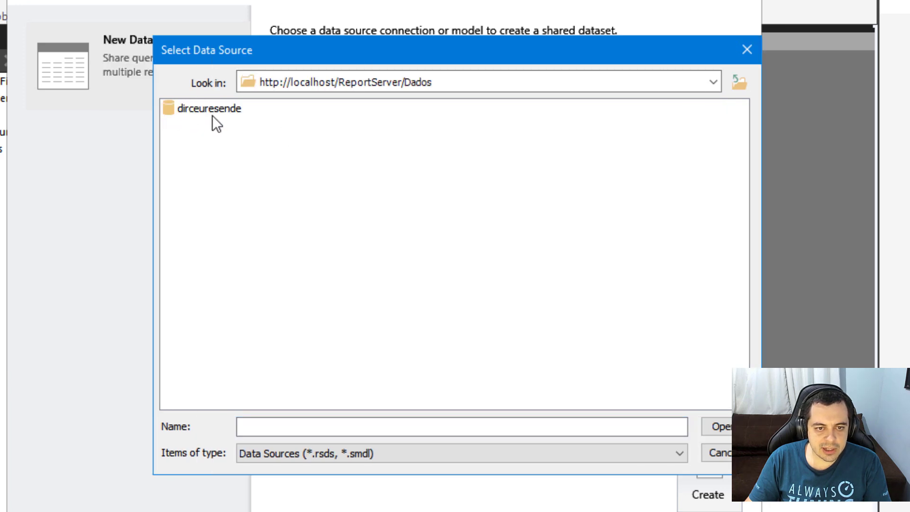
click(193, 110)
drag(309, 51, 319, 50)
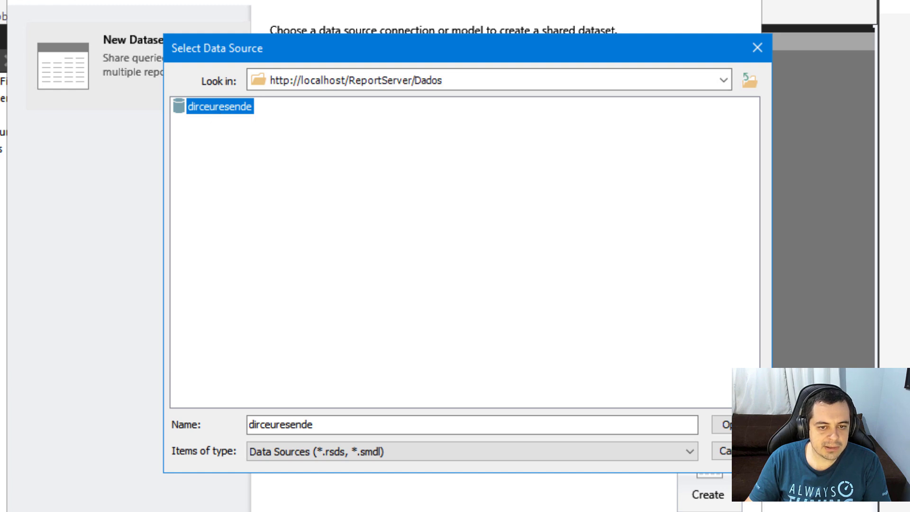
click(726, 426)
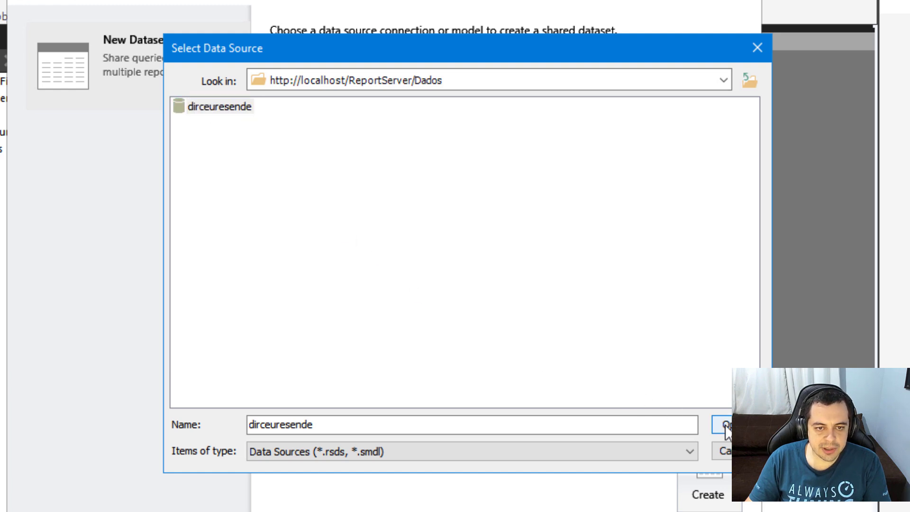
drag(336, 3, 287, 2)
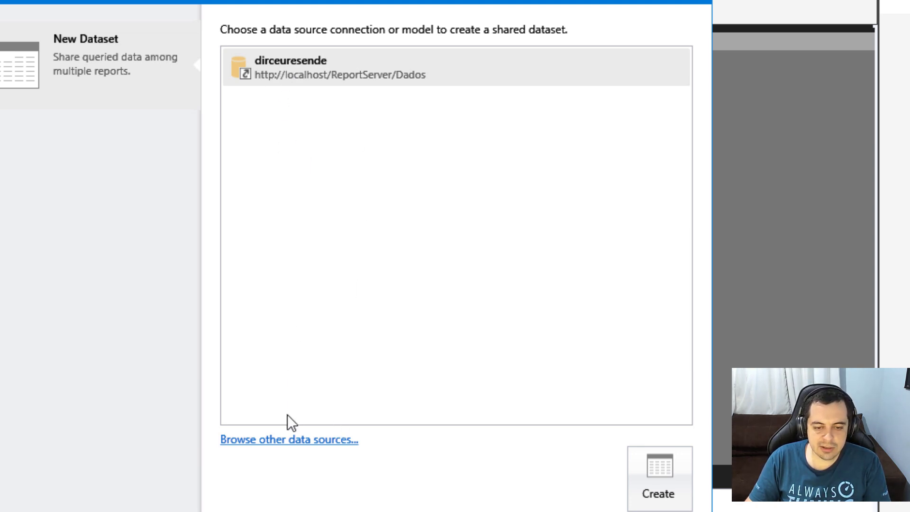
click(281, 438)
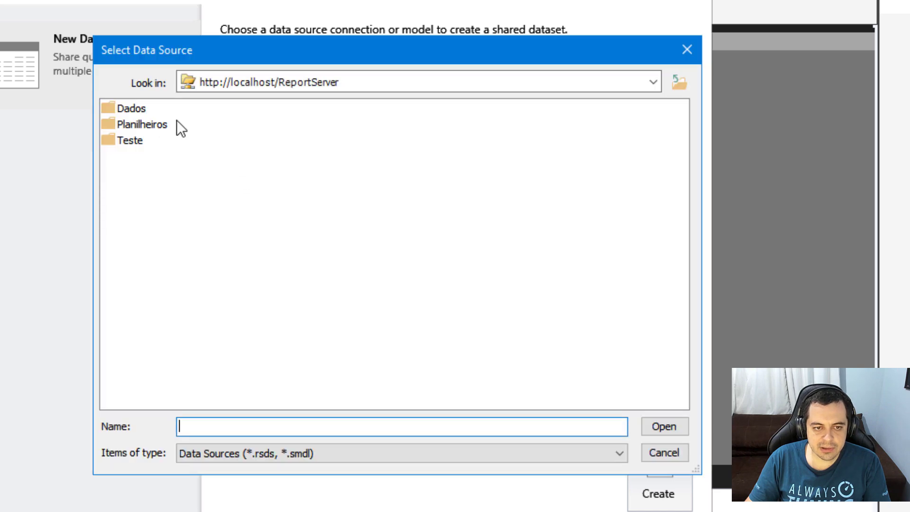
double_click(133, 111)
double_click(152, 109)
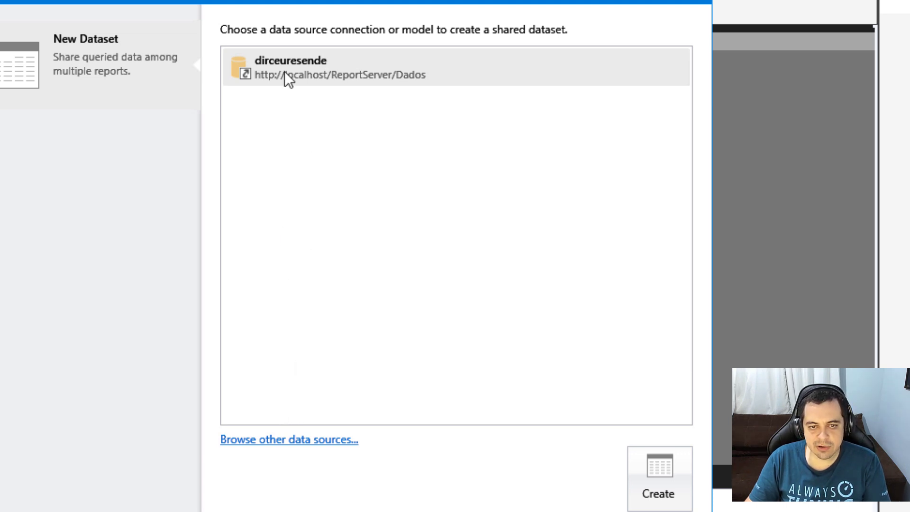
Create the dataset and supply the data source password to open the connected query designer
click(659, 478)
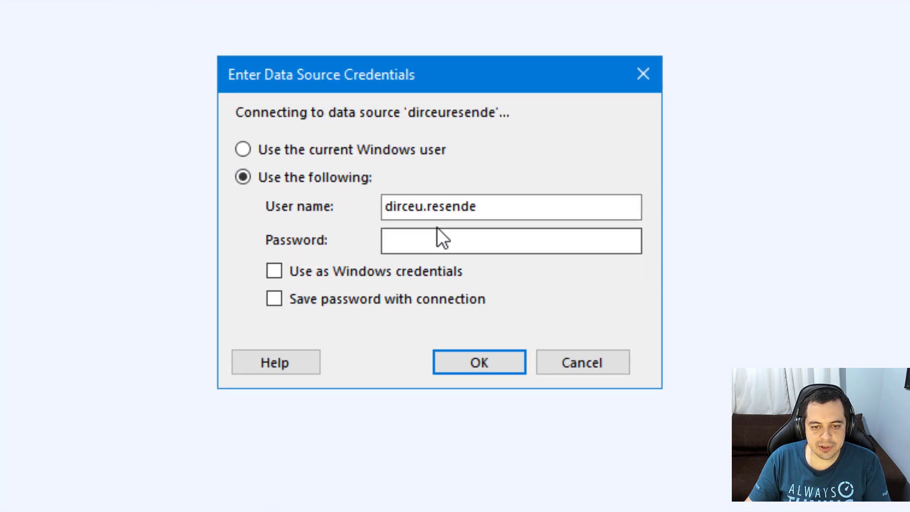
click(488, 209)
click(459, 250)
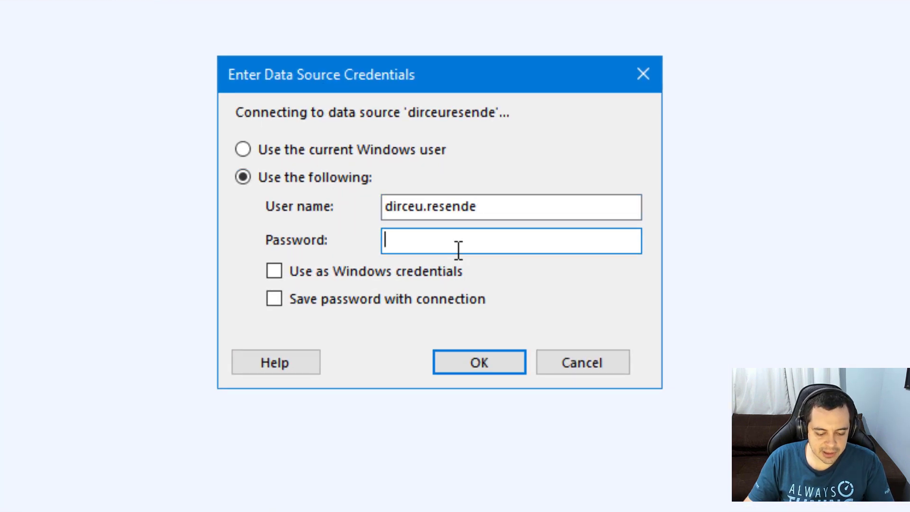
text(******)
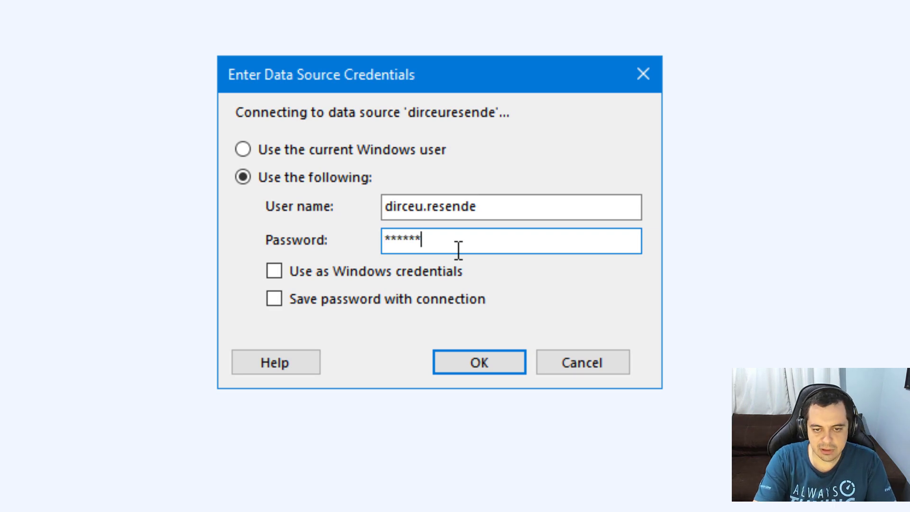
click(471, 368)
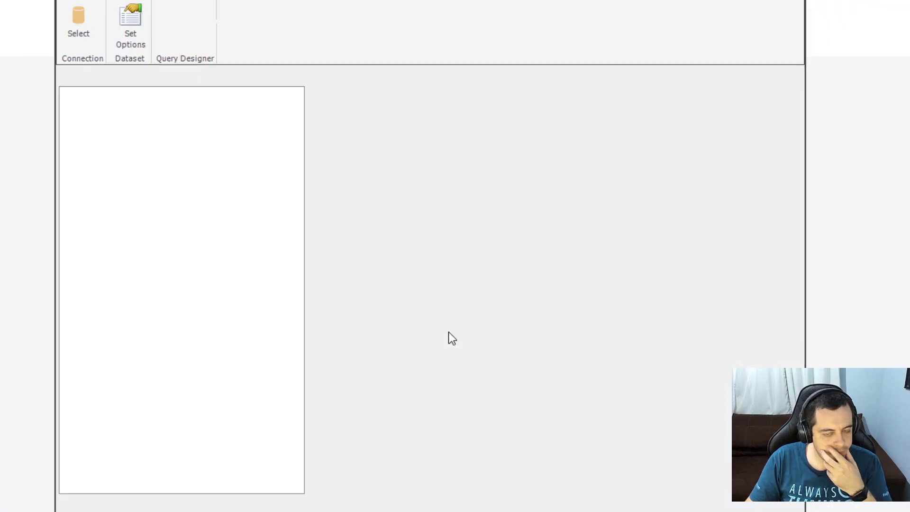
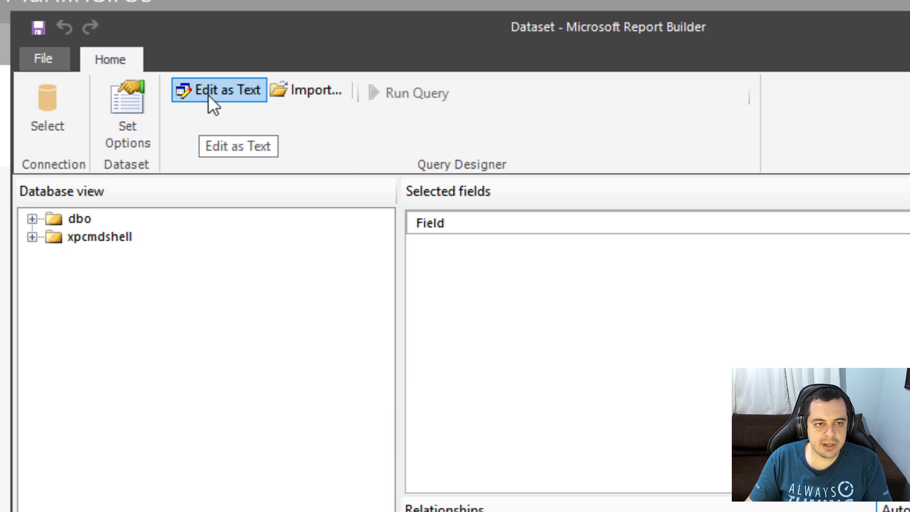
Switch the query designer to text and run a test query 'select * from sys.objects'
click(208, 94)
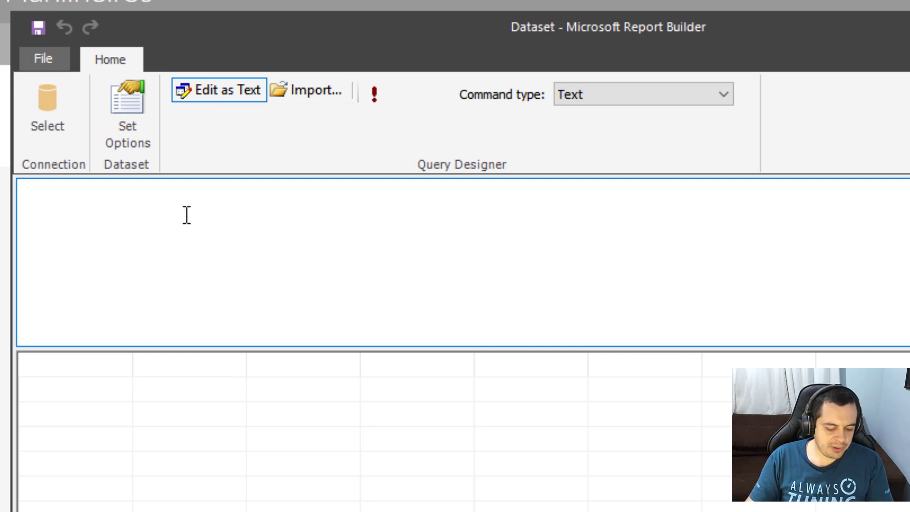
text(select * from sys)
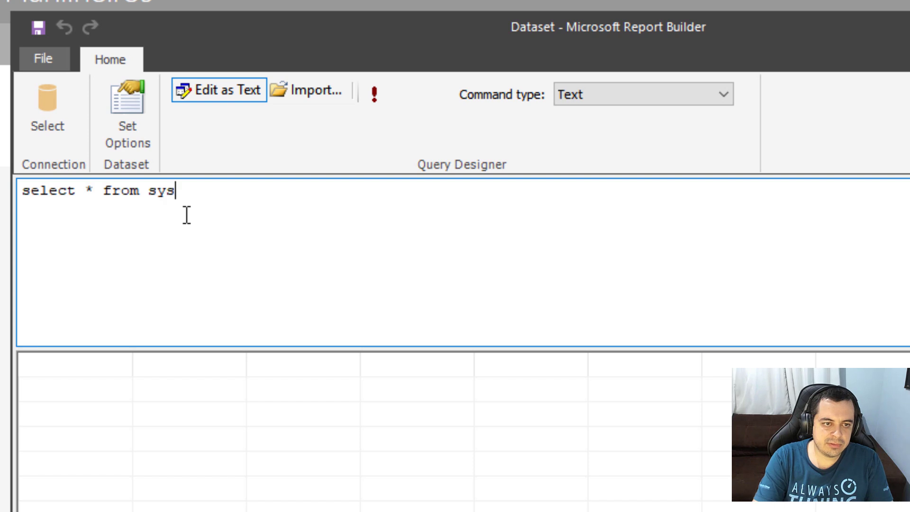
text(.objects)
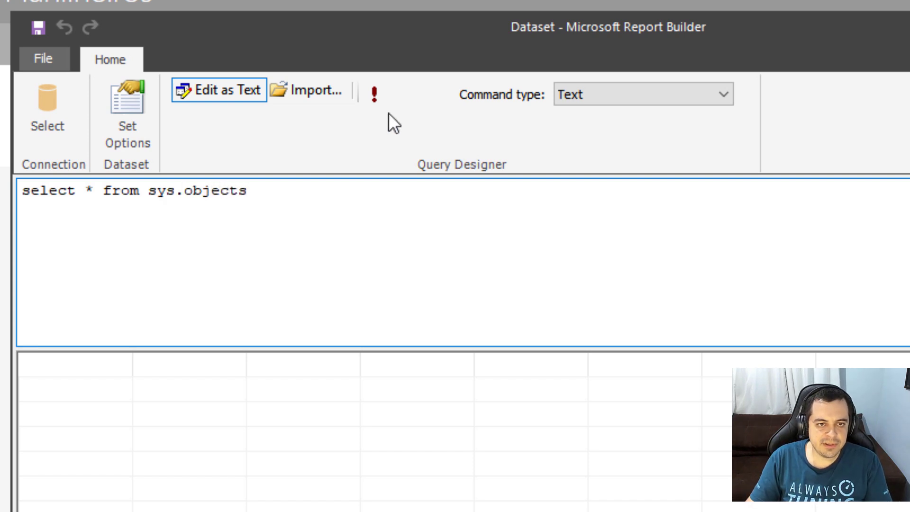
click(374, 96)
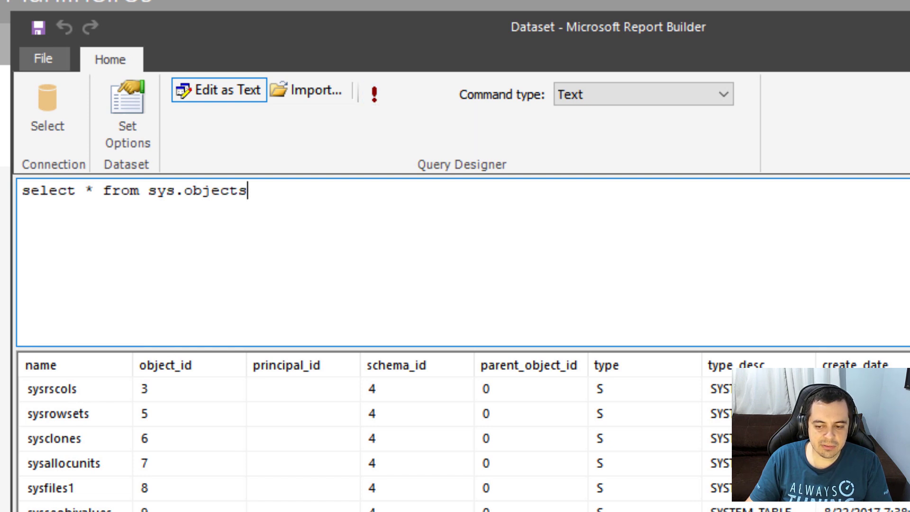
Replace the query with EXEC dirceuresende.dbo.stpLista_Dados
key(ctrl+a)
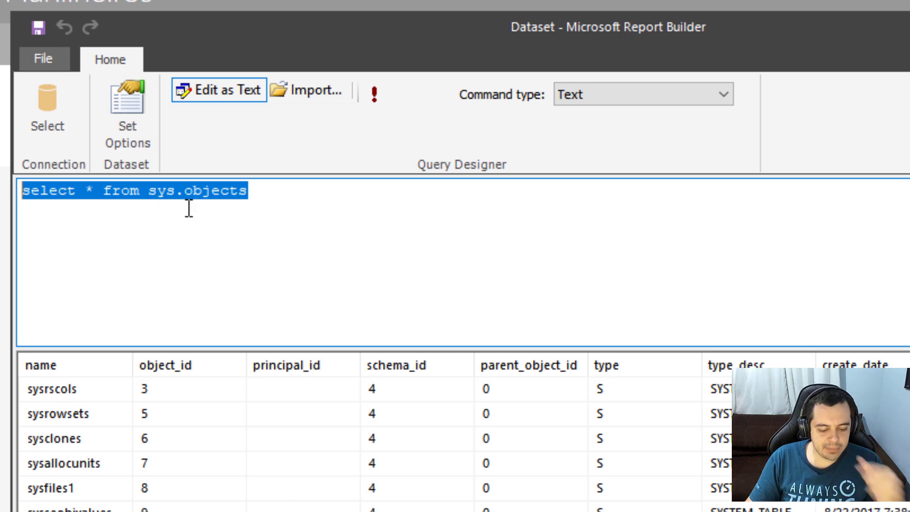
text(EXEC )
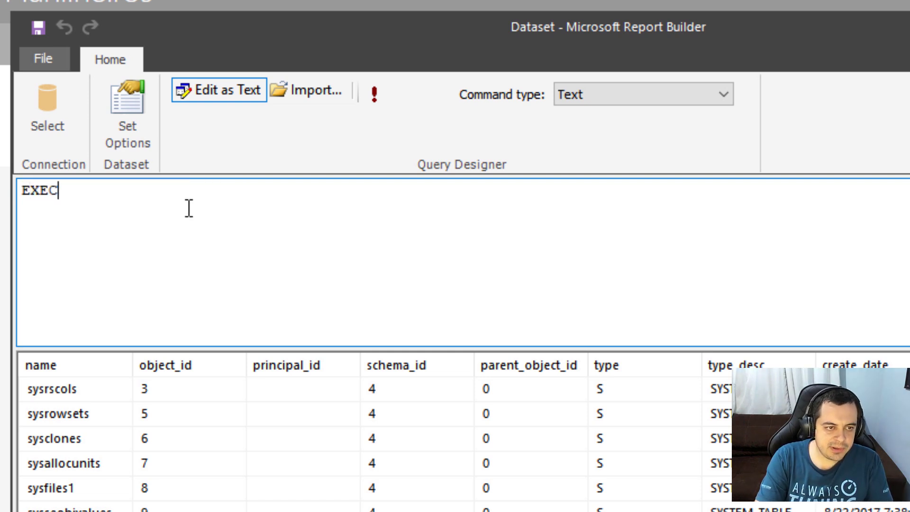
text(dirceu)
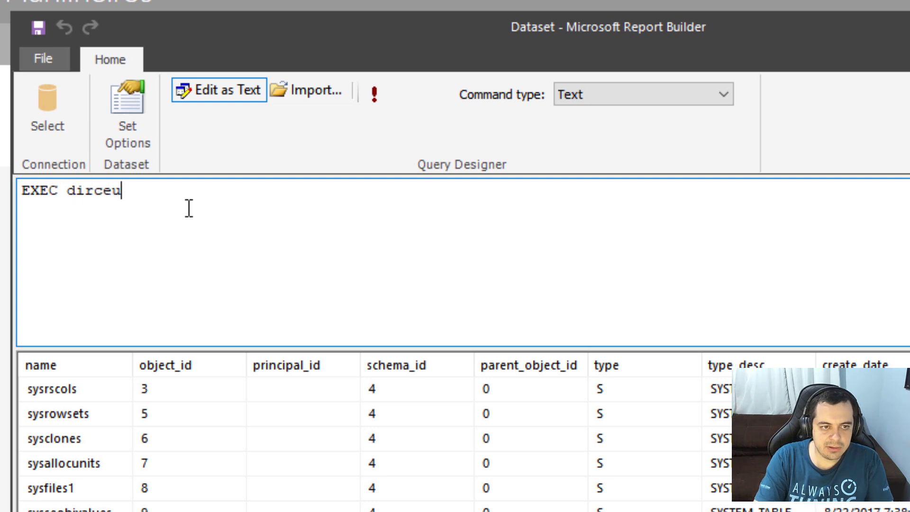
text(resende.dbo.s)
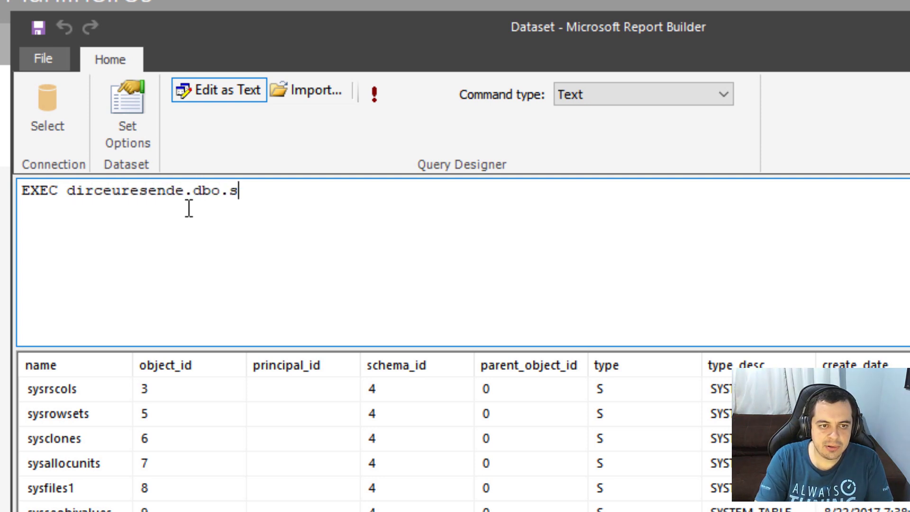
text(tpLista_Dados)
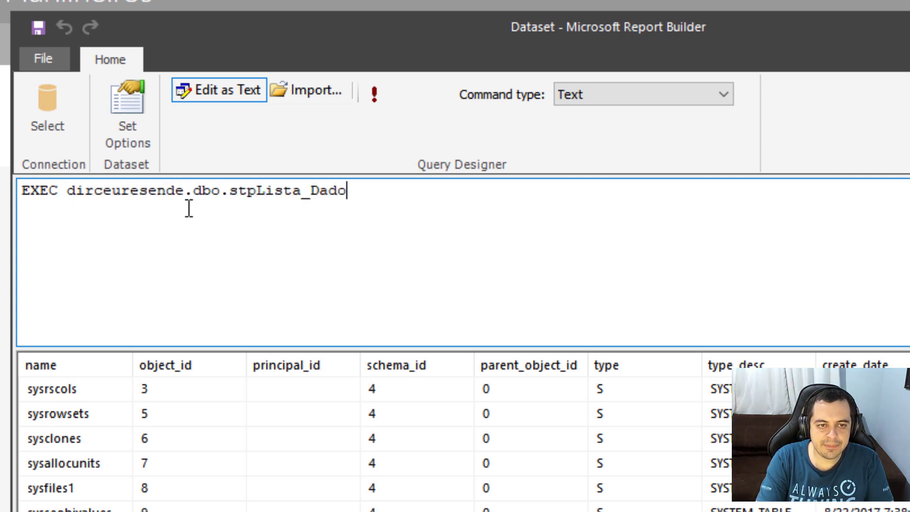
drag(271, 53, 347, 73)
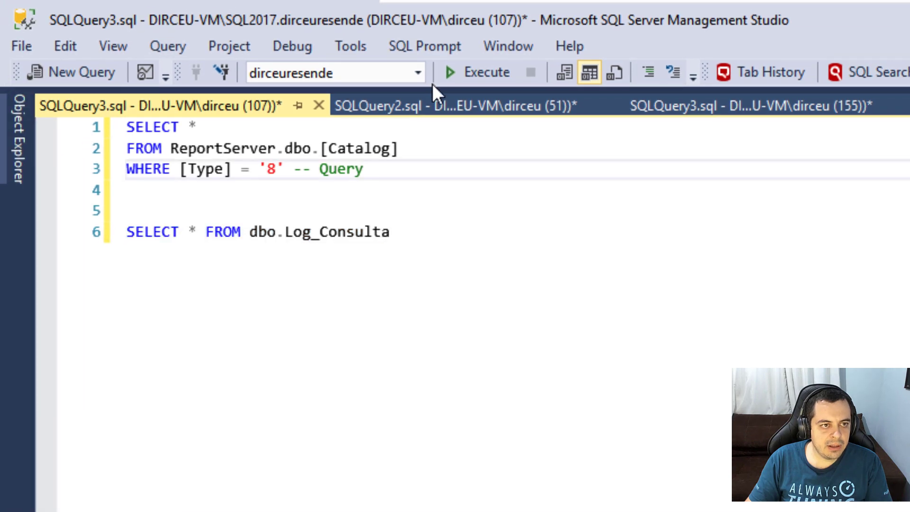
In SQLQuery2.sql, highlight SET NOCOUNT ON, the dbo.Log_Consulta insert, GETDATE() and the dbo.Clientes SELECT
click(438, 105)
click(161, 251)
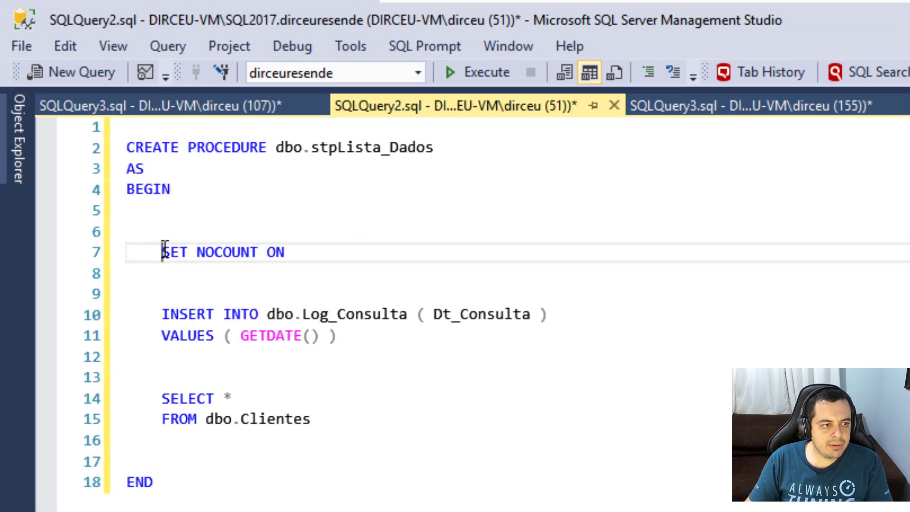
drag(162, 314, 366, 335)
click(329, 314)
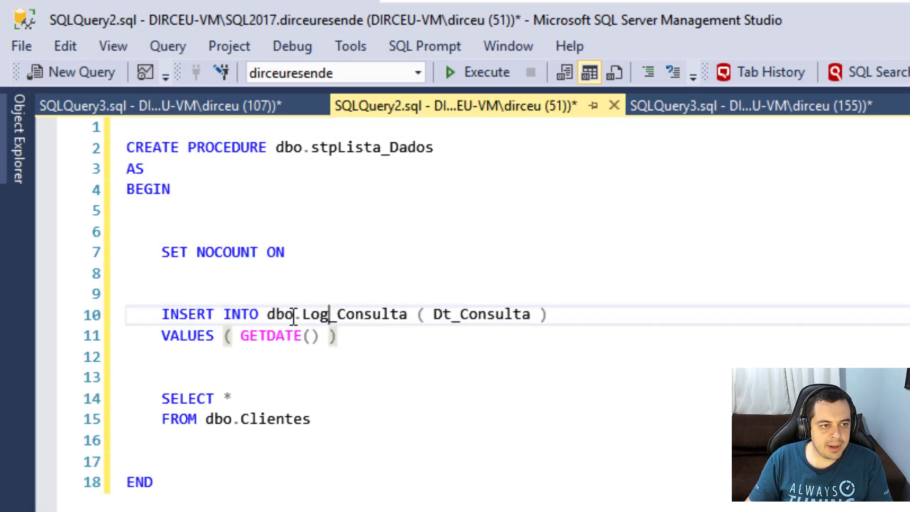
drag(267, 315, 406, 321)
drag(237, 341, 322, 338)
click(362, 342)
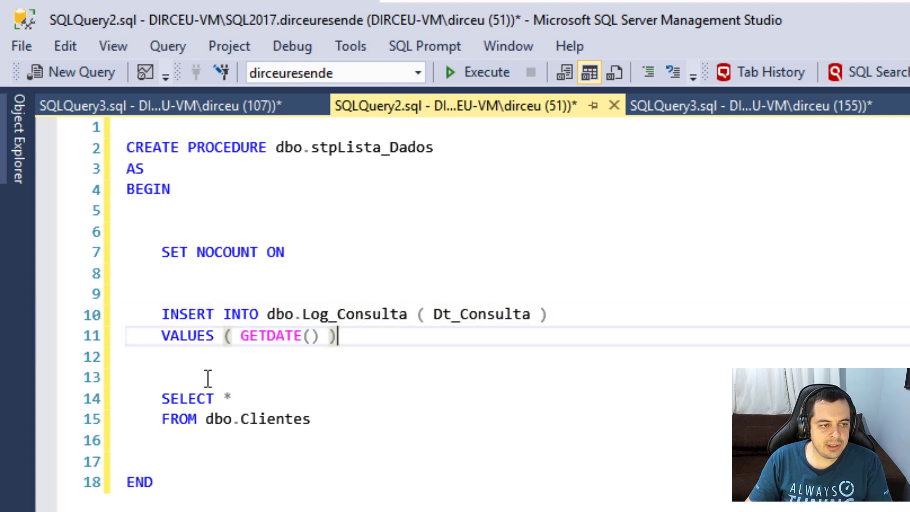
drag(162, 396, 327, 425)
click(313, 419)
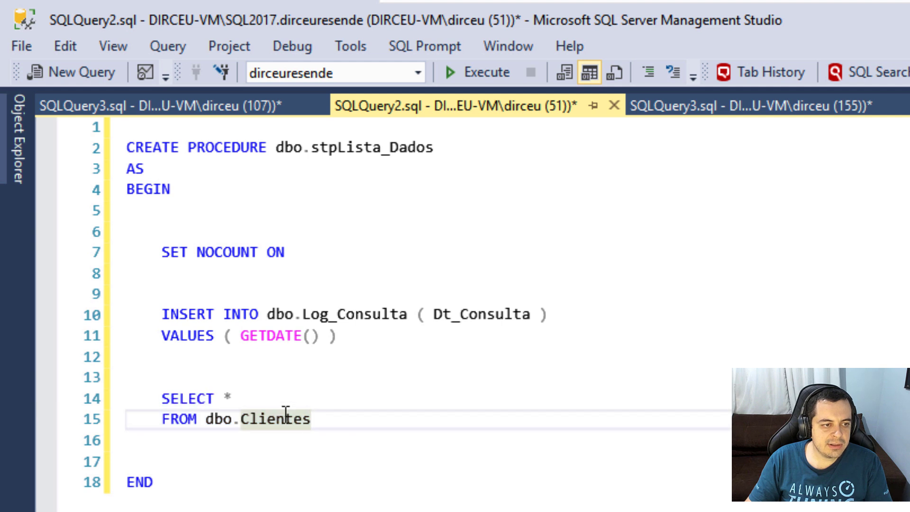
drag(163, 398, 346, 427)
click(194, 211)
Highlight the whole stpLista_Dados procedure definition, then lines 7 to 11
click(176, 170)
click(169, 132)
drag(121, 147, 237, 477)
click(237, 482)
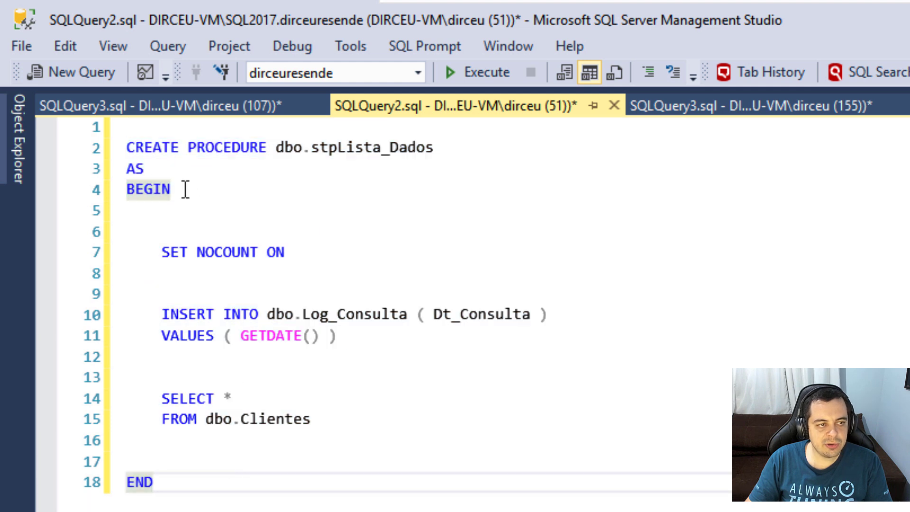
drag(126, 147, 154, 482)
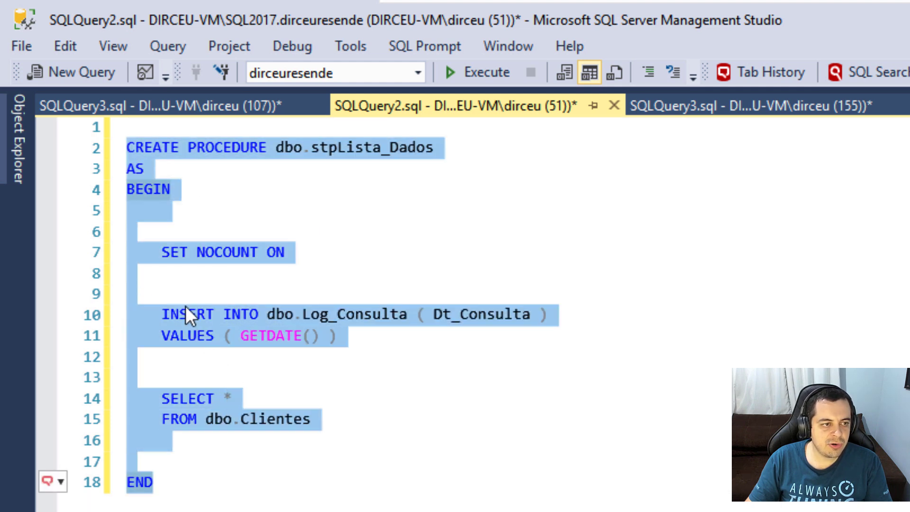
click(182, 295)
drag(162, 253, 363, 338)
click(363, 338)
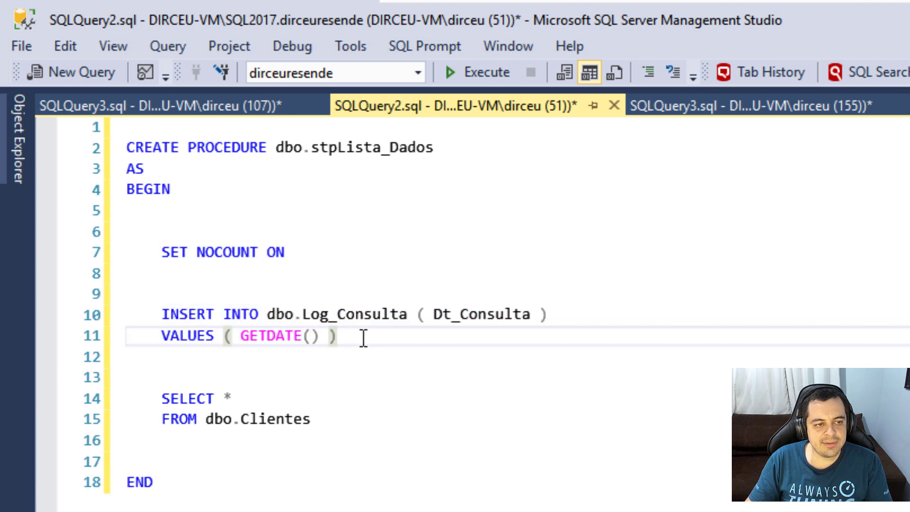
Re-highlight the procedure name, log table, SET NOCOUNT ON, logging insert and client SELECT
click(275, 148)
shift+click(459, 146)
drag(268, 314, 407, 313)
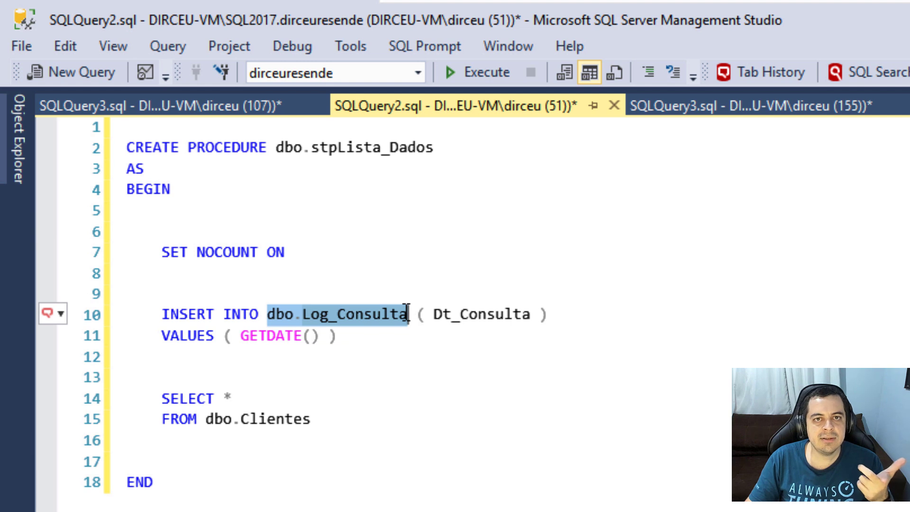
drag(161, 252, 322, 260)
click(324, 260)
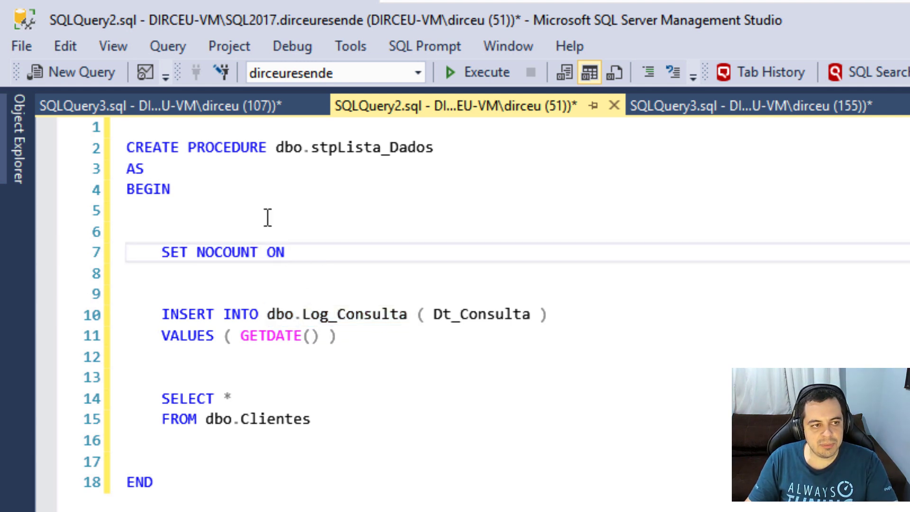
drag(268, 148, 450, 151)
click(329, 155)
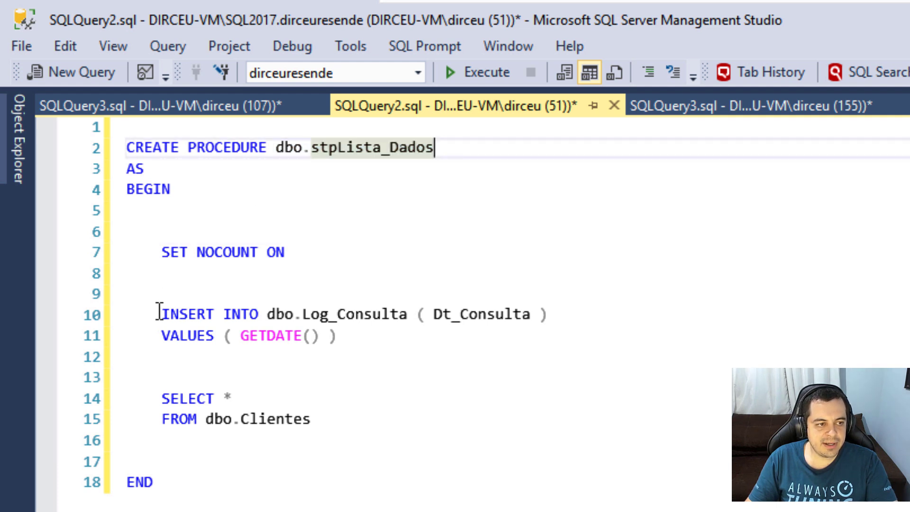
drag(160, 313, 393, 331)
drag(162, 397, 371, 416)
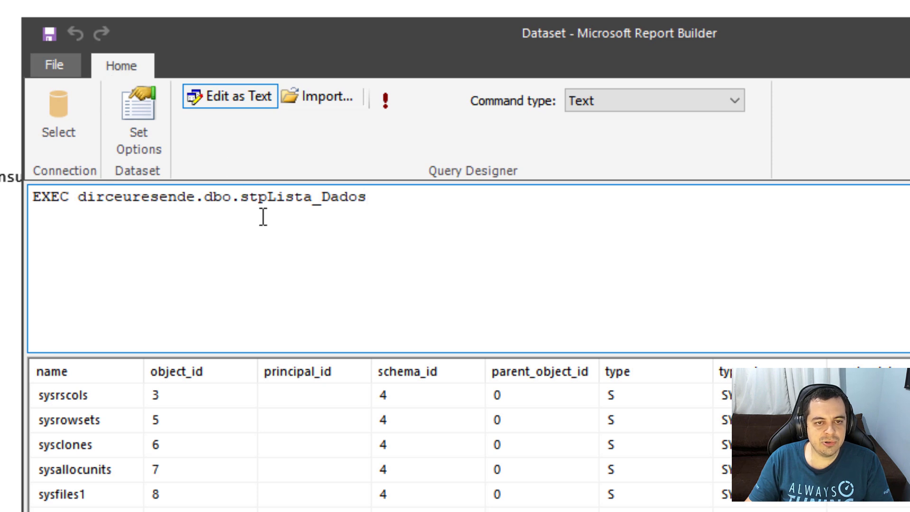
Preview the two client rows, save the dataset as Dataset.rsd in Dados, and close Report Builder
click(386, 98)
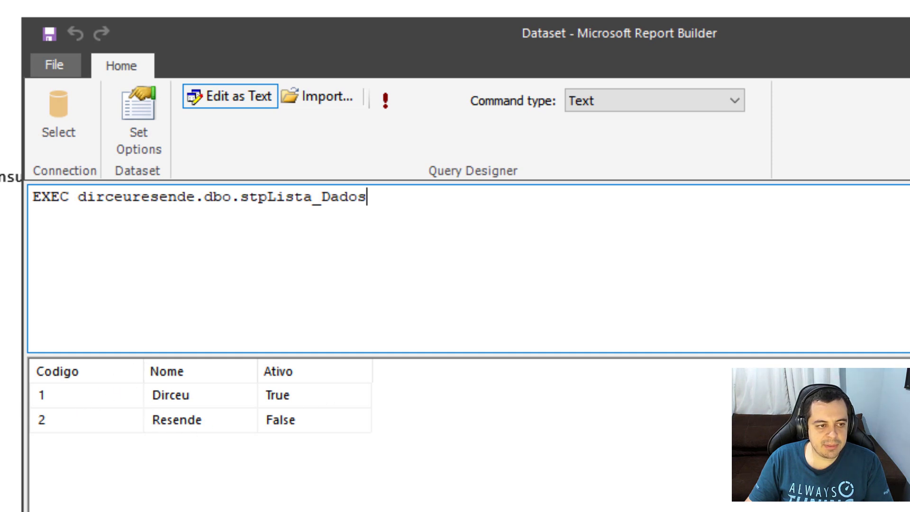
click(45, 38)
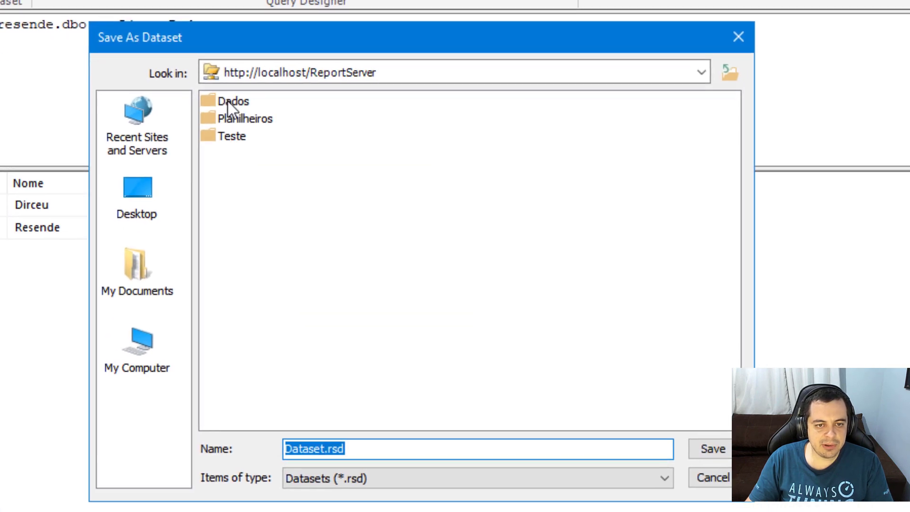
double_click(228, 101)
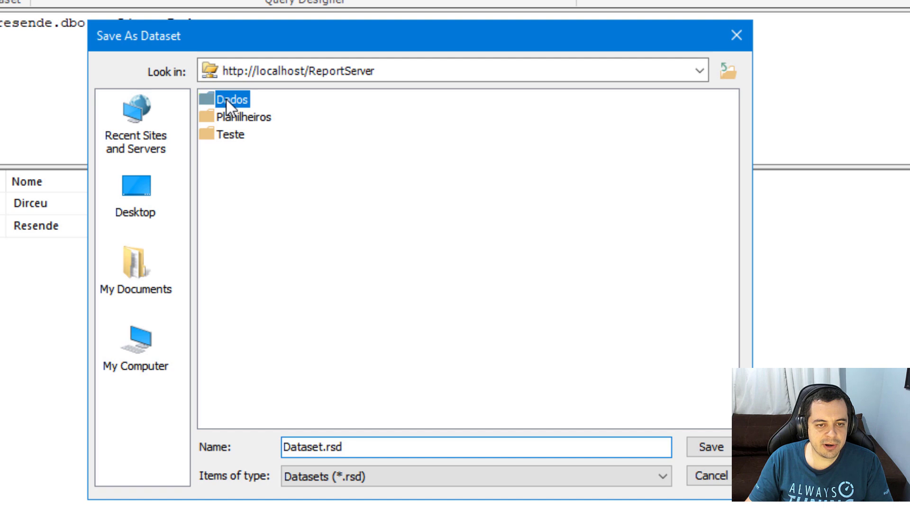
click(325, 446)
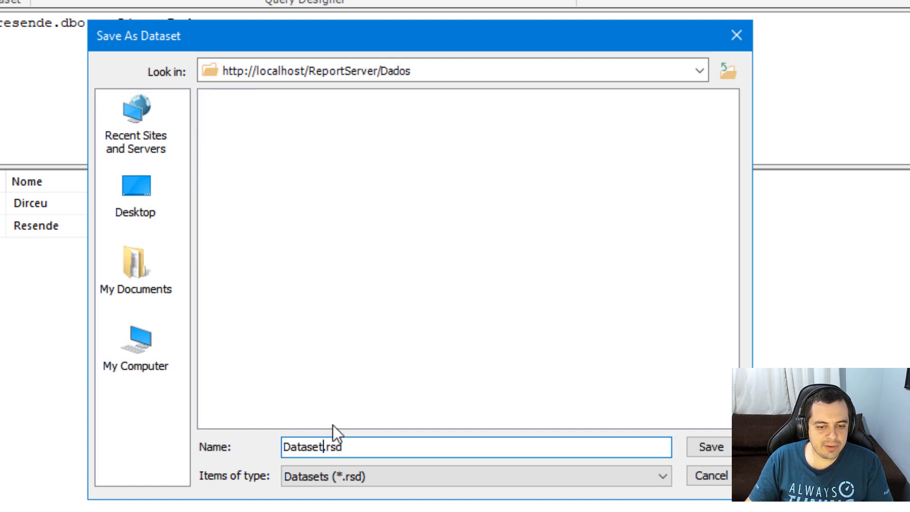
drag(283, 37, 309, 54)
click(723, 464)
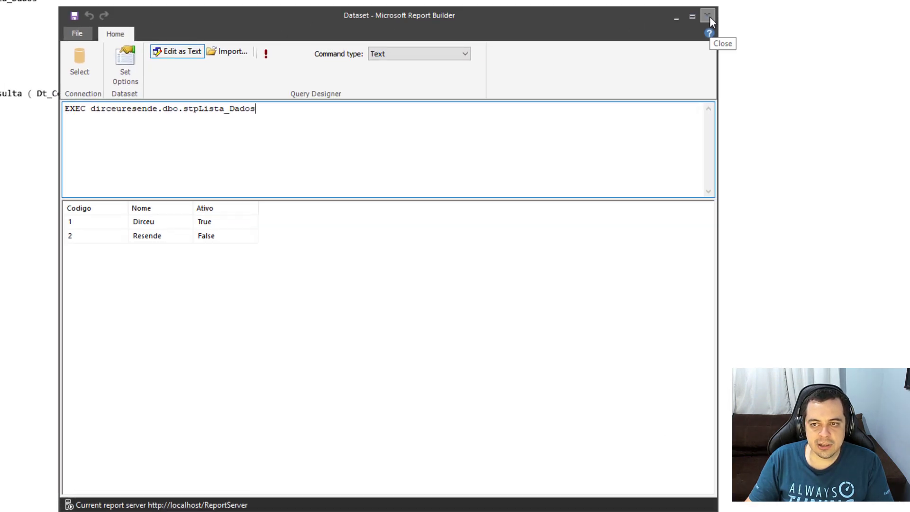
click(705, 17)
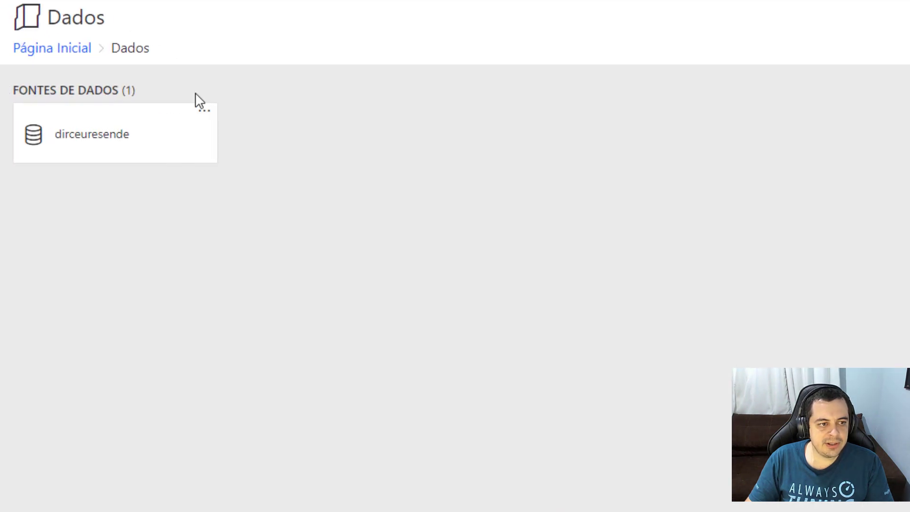
Reload Dados, open Dataset's management page, preview its rows, then go to its Cache settings
key(F5)
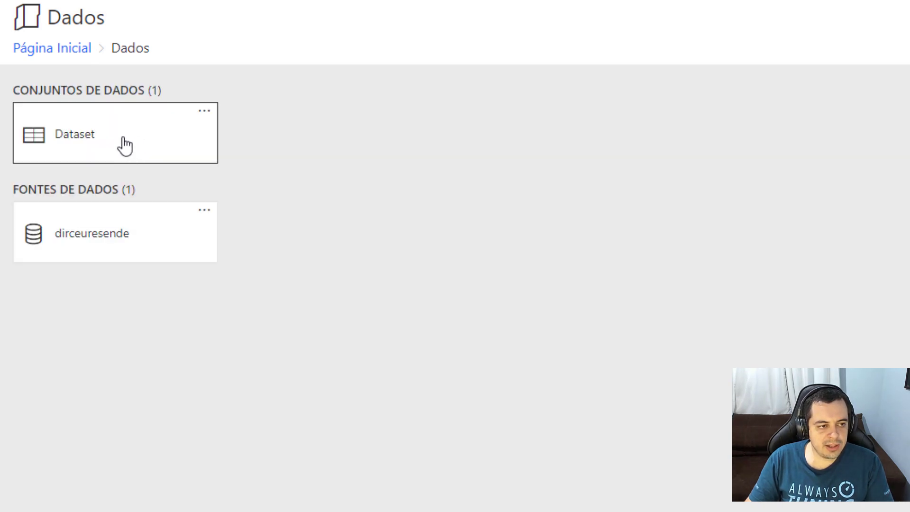
click(125, 146)
click(96, 148)
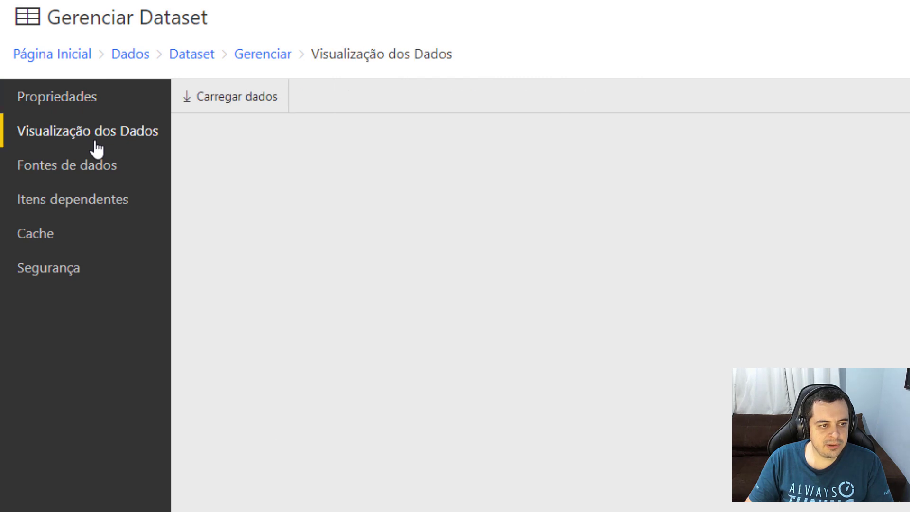
click(219, 108)
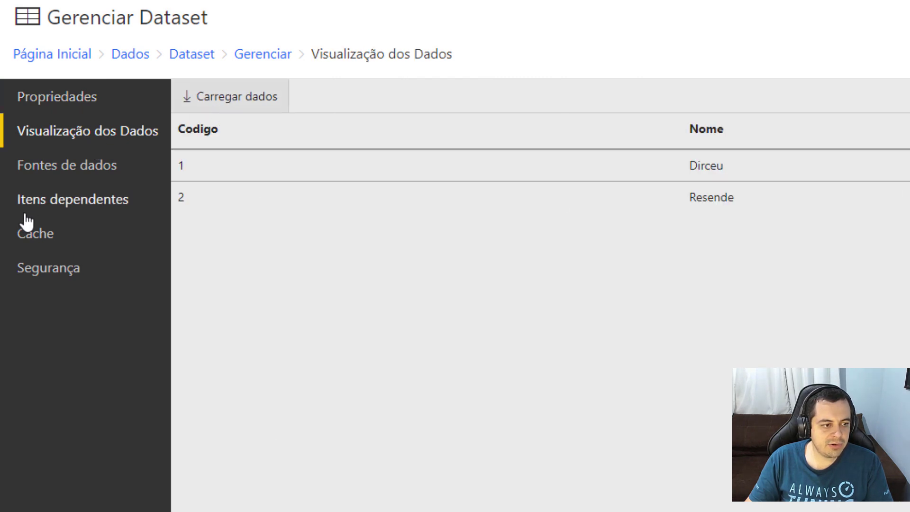
click(45, 236)
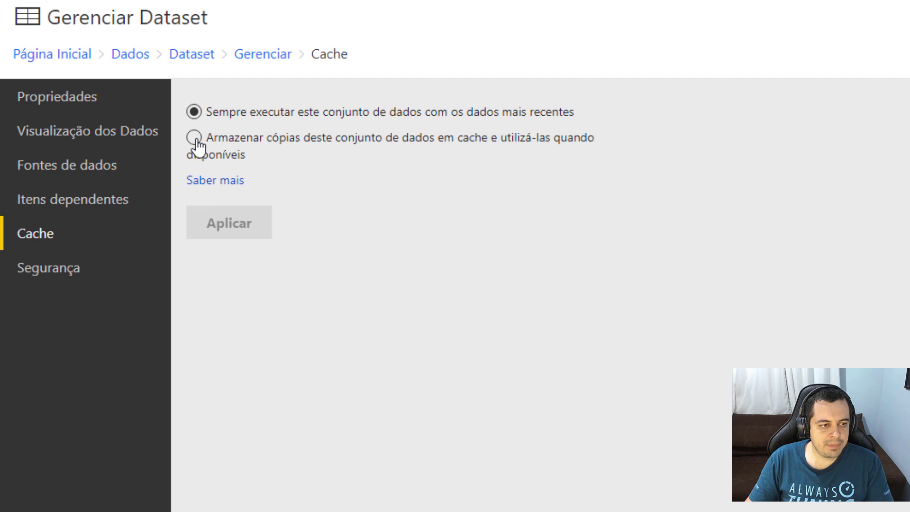
Point out the dataset name and choose to cache copies of the dataset
drag(143, 18, 209, 19)
click(149, 23)
drag(145, 21, 237, 22)
click(186, 23)
drag(146, 21, 236, 22)
click(170, 20)
click(193, 137)
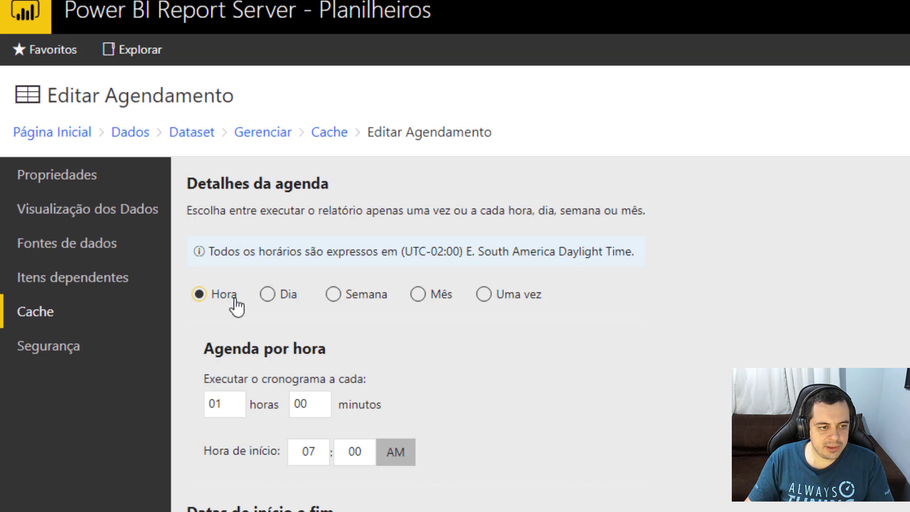
Set the cache to expire on a schedule every 01 hour starting 07:00 AM, and apply
drag(191, 183, 352, 182)
click(352, 182)
drag(189, 183, 371, 189)
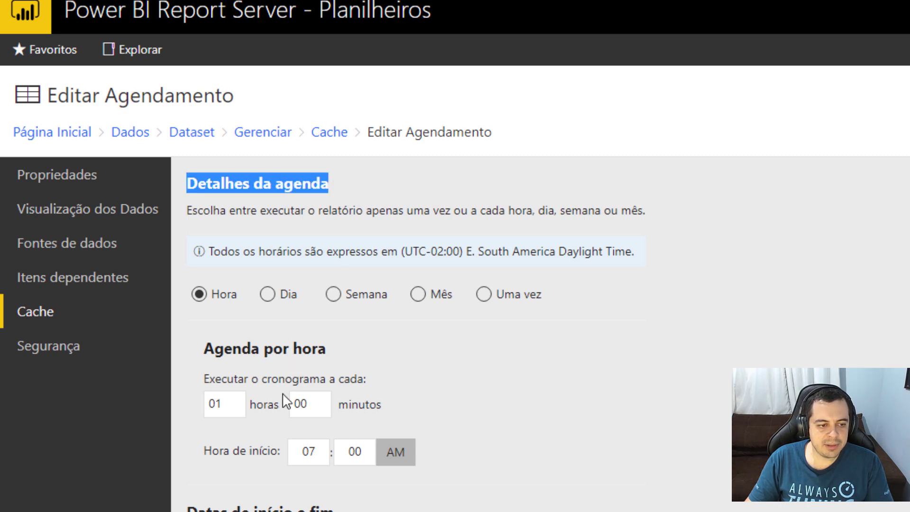
double_click(214, 403)
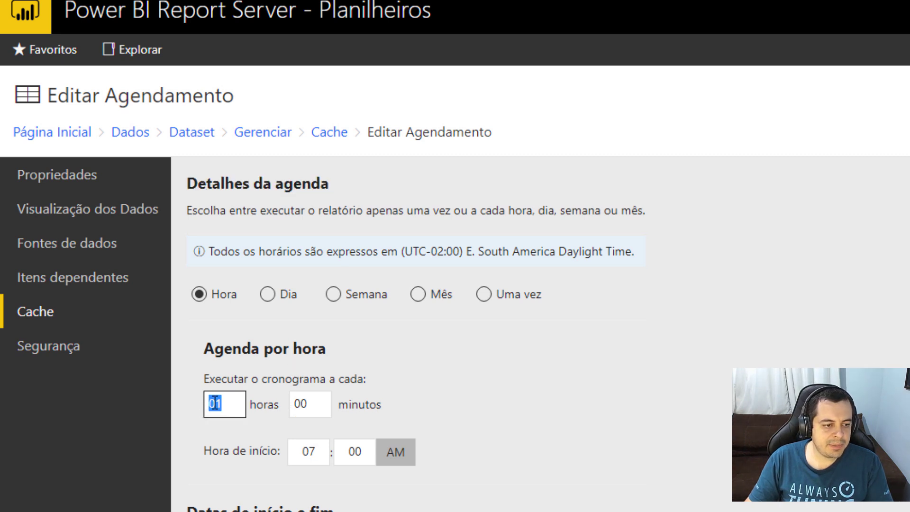
scroll(315, 439, down, 6)
double_click(308, 450)
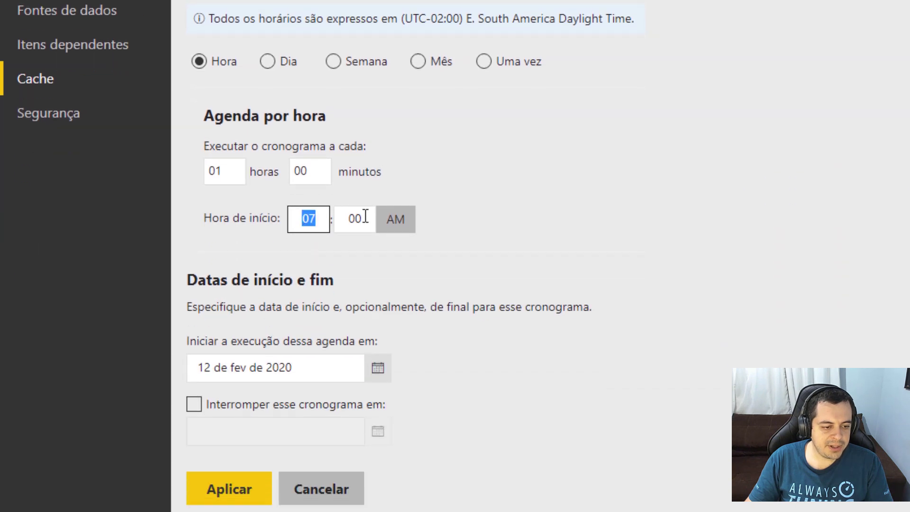
click(259, 424)
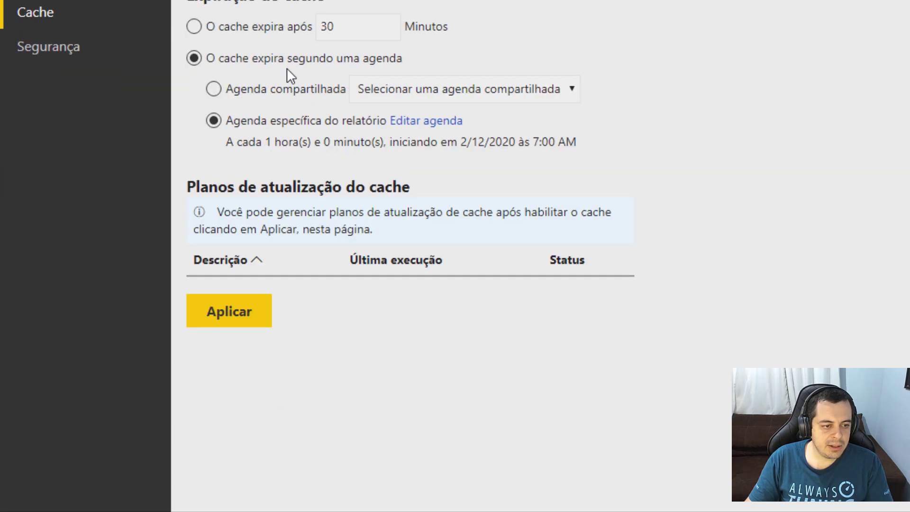
click(211, 318)
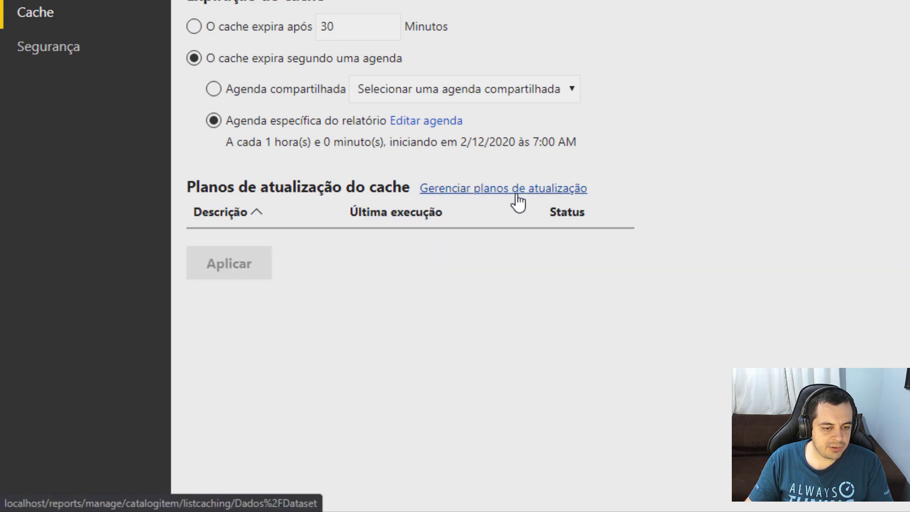
Start a new cache refresh plan described as 'A cada 1 hora'
click(485, 190)
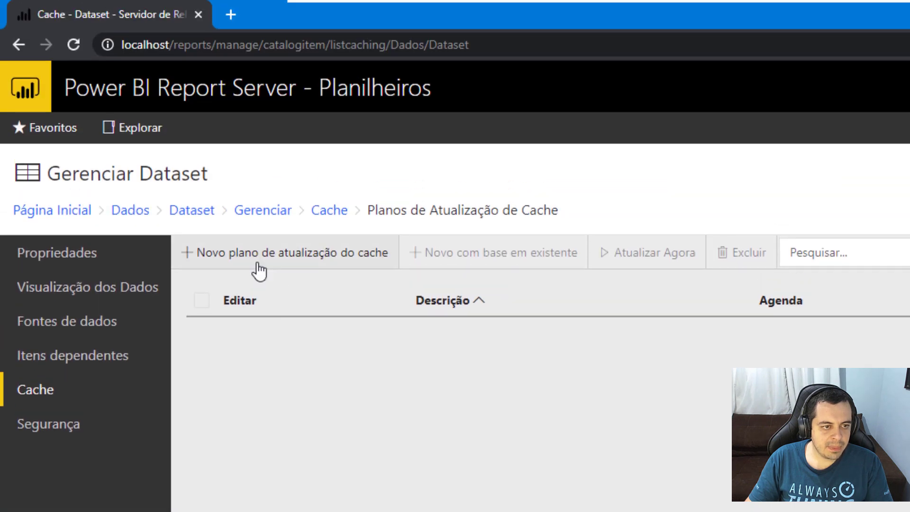
click(259, 268)
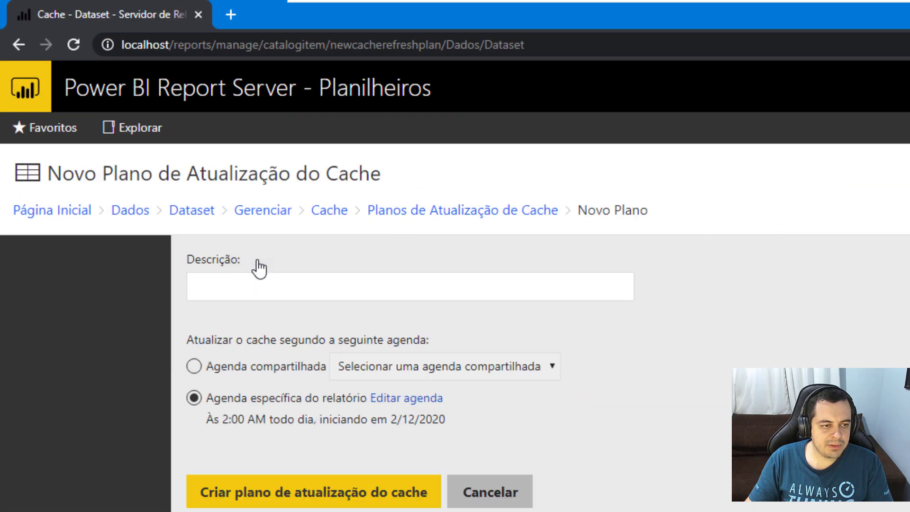
click(233, 285)
text(cada 1 hora)
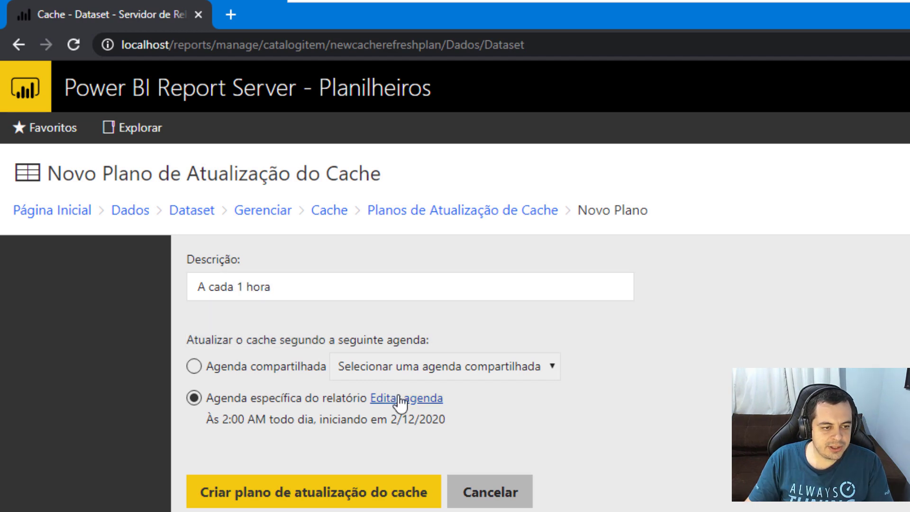
Schedule the plan to run hourly starting at 7:00 and create it
click(401, 399)
scroll(201, 365, down, 1)
click(198, 353)
scroll(204, 185, down, 4)
drag(315, 288, 250, 280)
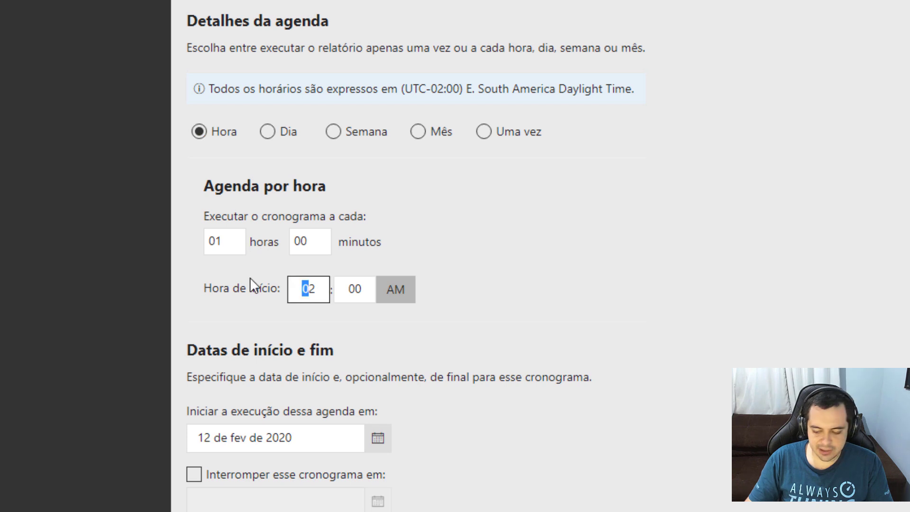
text(00)
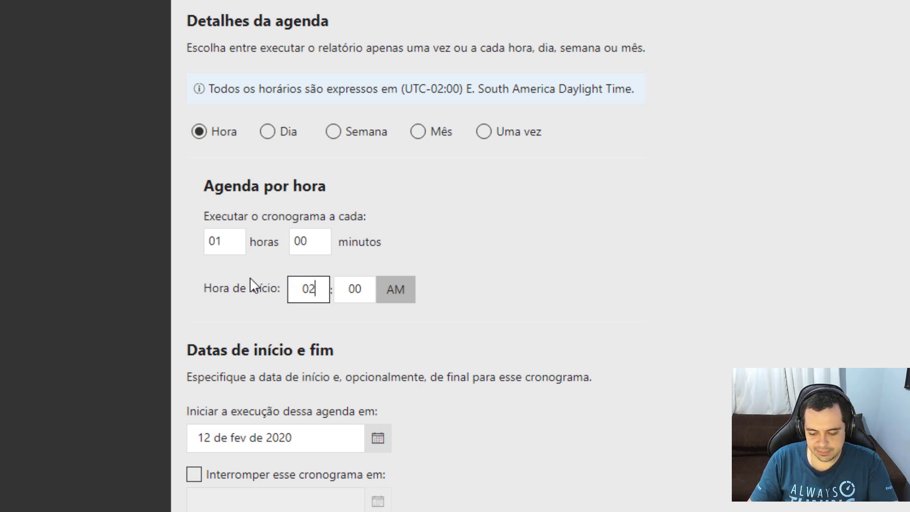
key(BackSpace)
key(BackSpace)
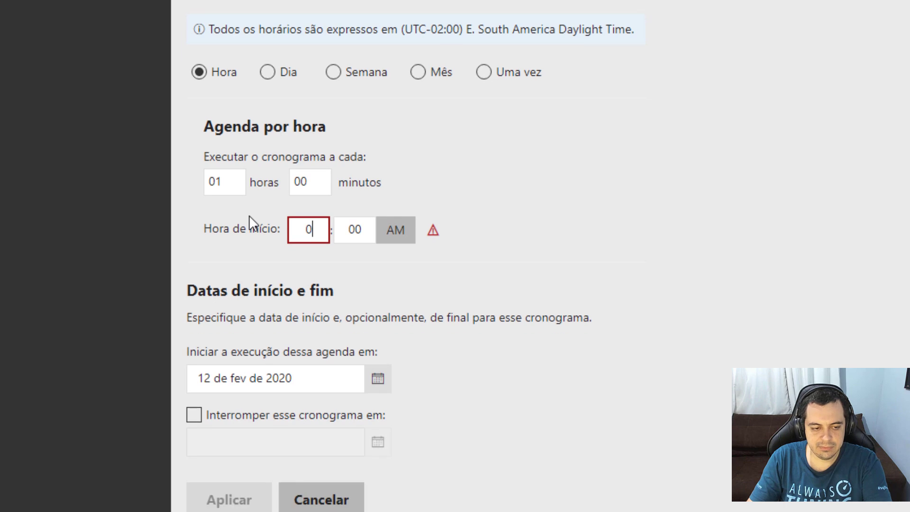
text(7)
click(247, 411)
click(266, 128)
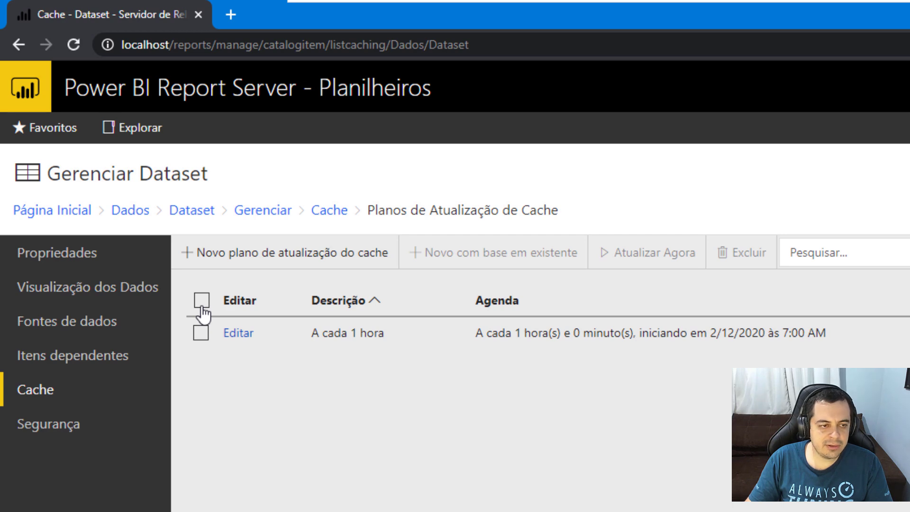
Run the A cada 1 hora plan with Atualizar Agora and confirm Cache refresh succeeded after reloading
click(203, 311)
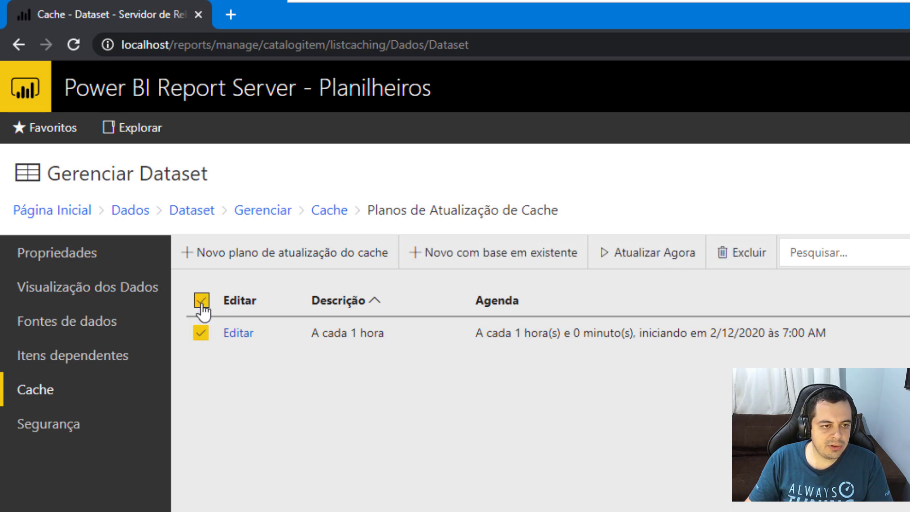
click(604, 256)
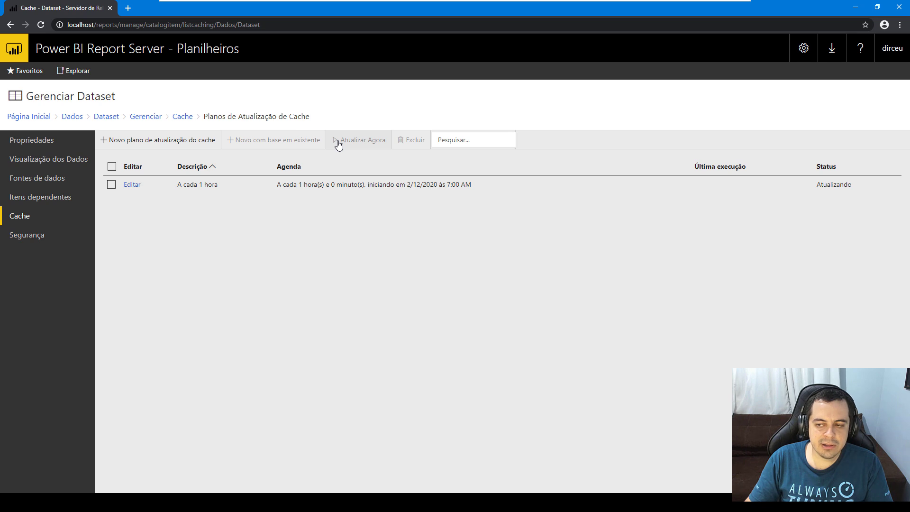
double_click(838, 186)
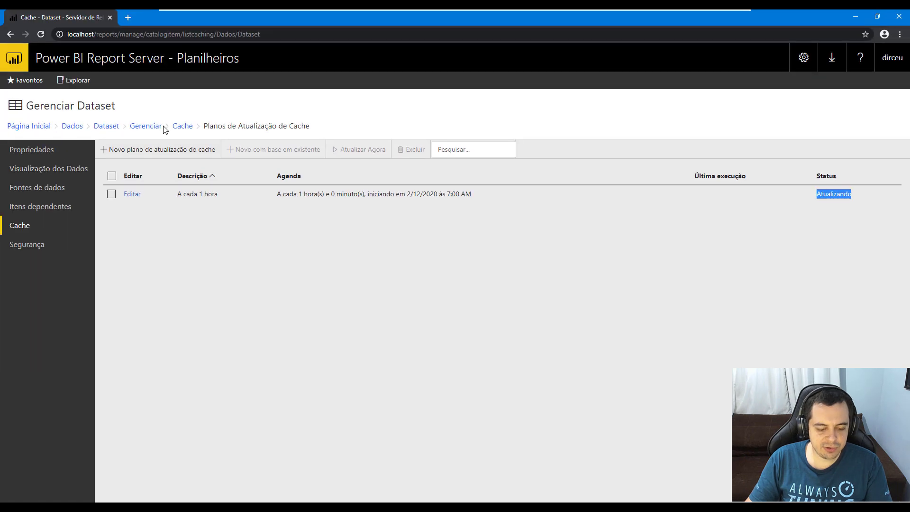
key(F5)
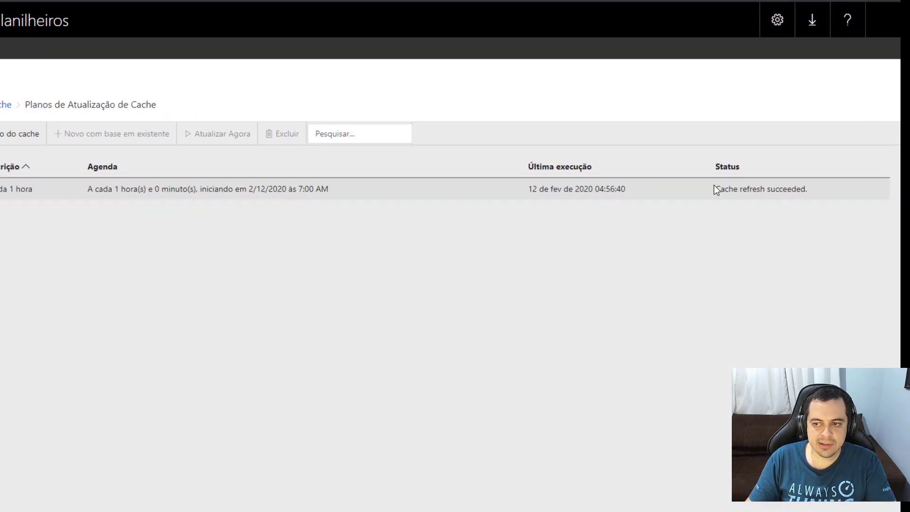
drag(715, 188, 809, 189)
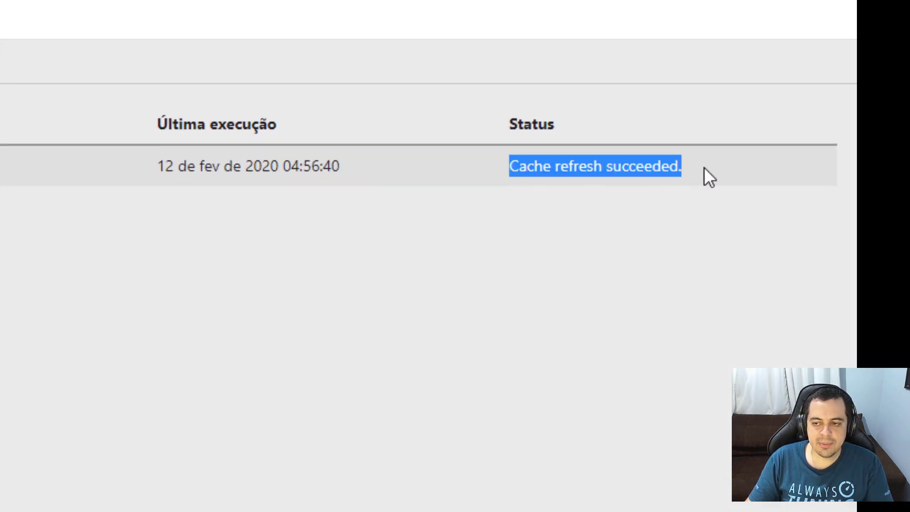
drag(510, 169, 701, 168)
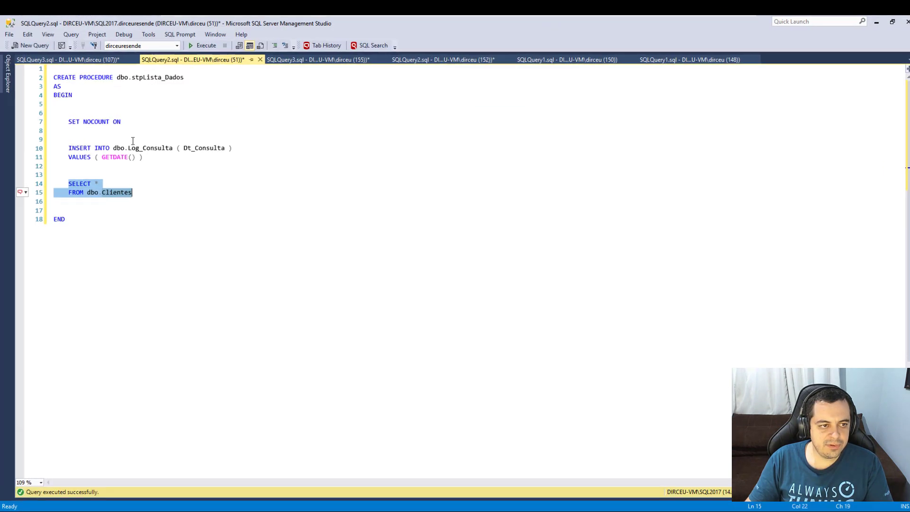
drag(113, 148, 173, 147)
Below the procedure, add and run SELECT * FROM dbo.Log_Consulta to list logged runs
click(263, 390)
key(Return)
key(Return)
text(ss)
key(Tab)
key(Return)
key(shift+Home)
key(F5)
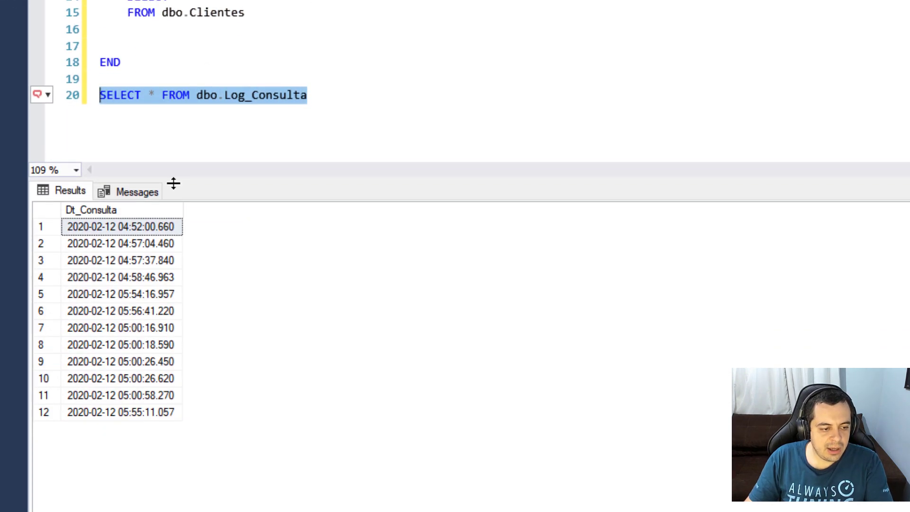
click(127, 412)
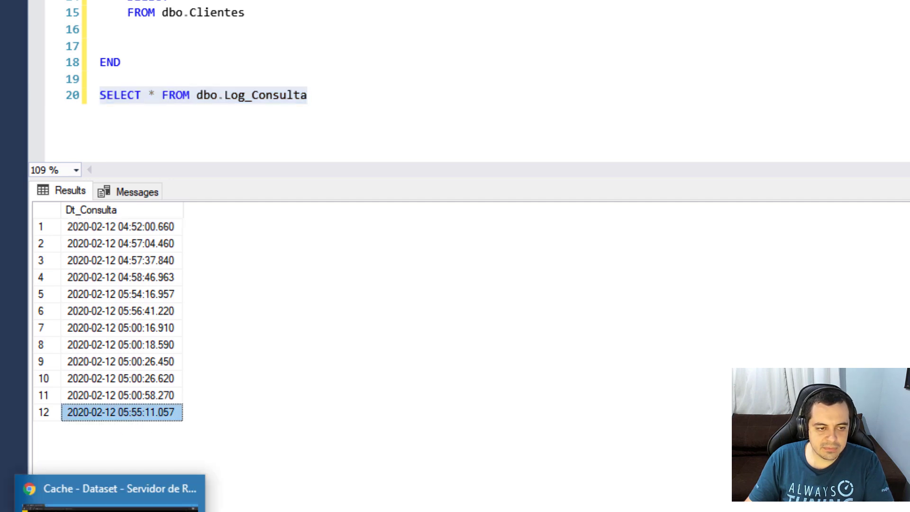
Trigger another Atualizar Agora refresh and rerun the log query to see the new row
click(114, 507)
click(180, 79)
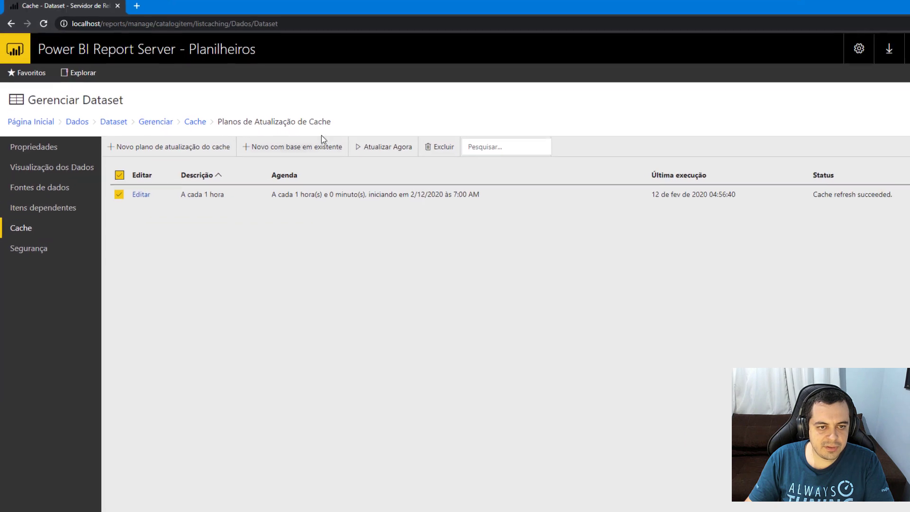
click(570, 10)
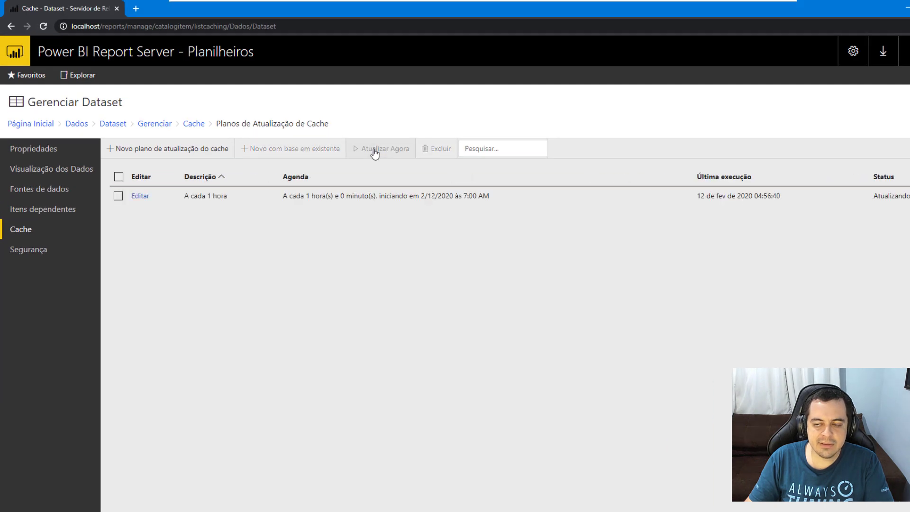
key(F5)
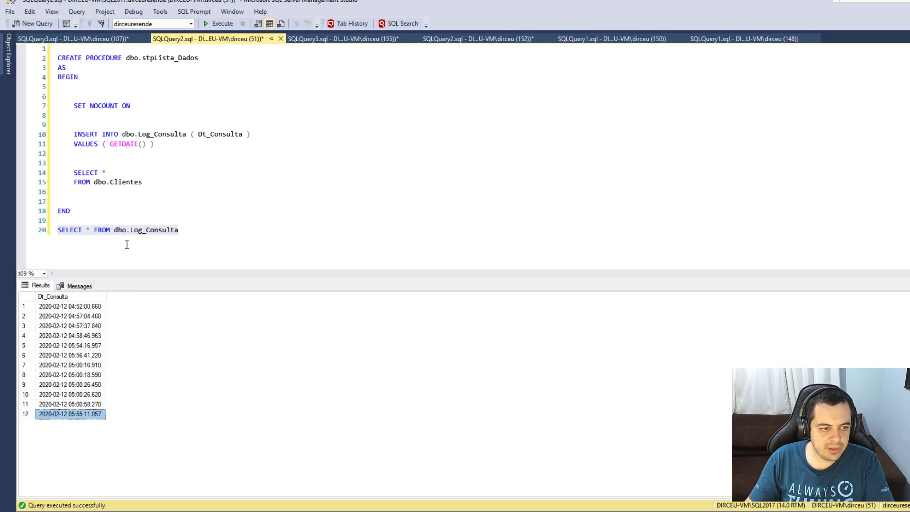
drag(184, 230, 52, 230)
key(F5)
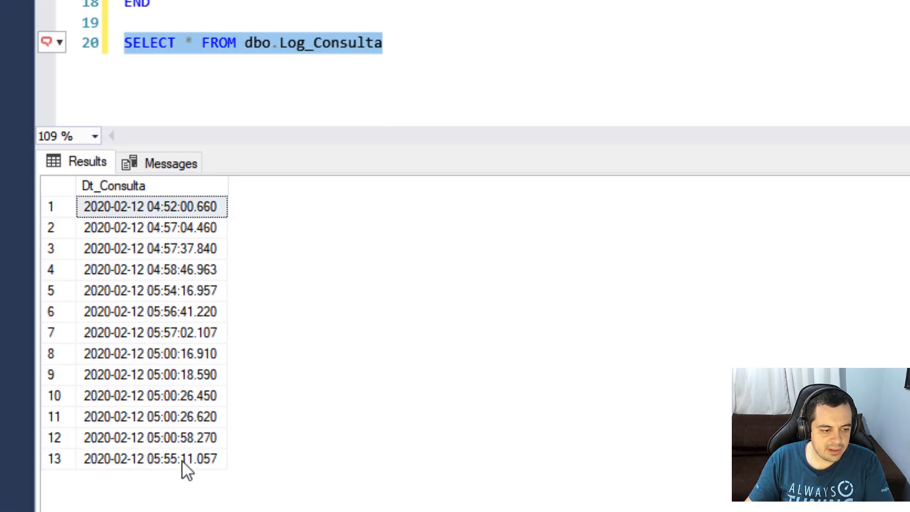
click(183, 459)
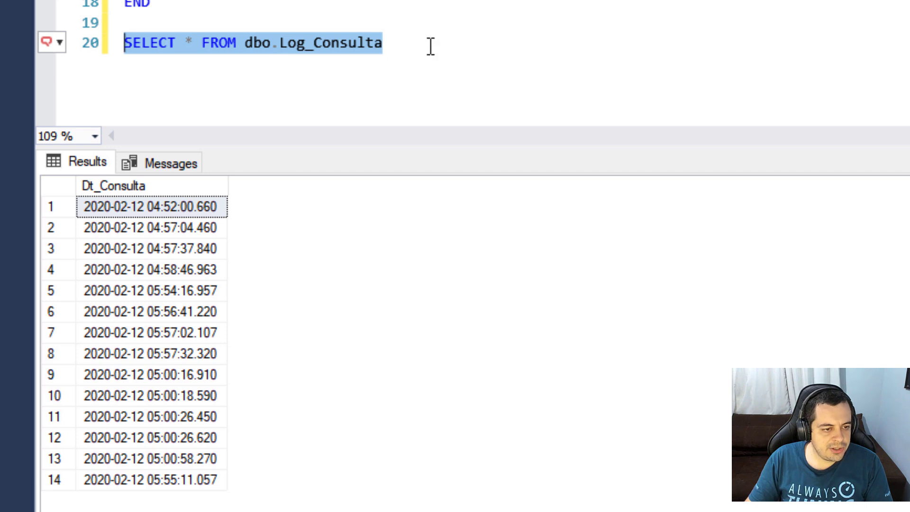
Sort the log query by Dt_Consulta, rerun it, and highlight the newest refresh times
drag(437, 46, 109, 45)
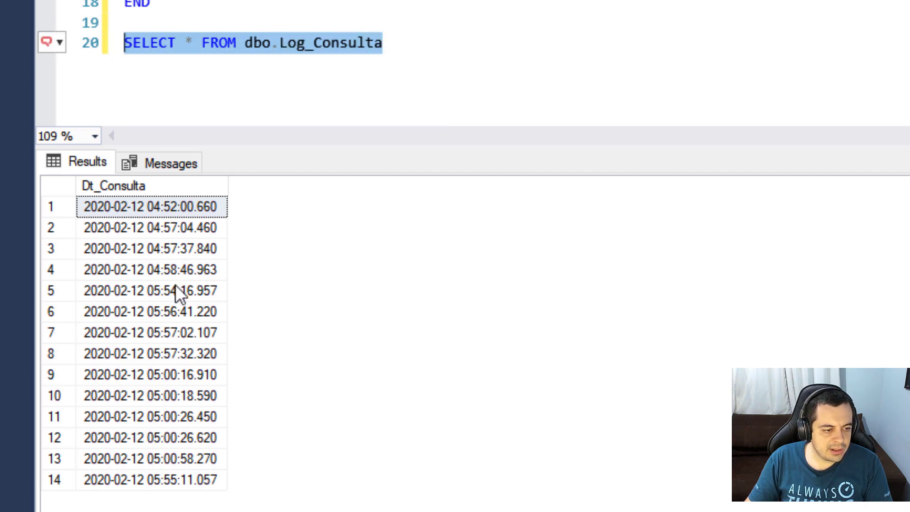
click(424, 45)
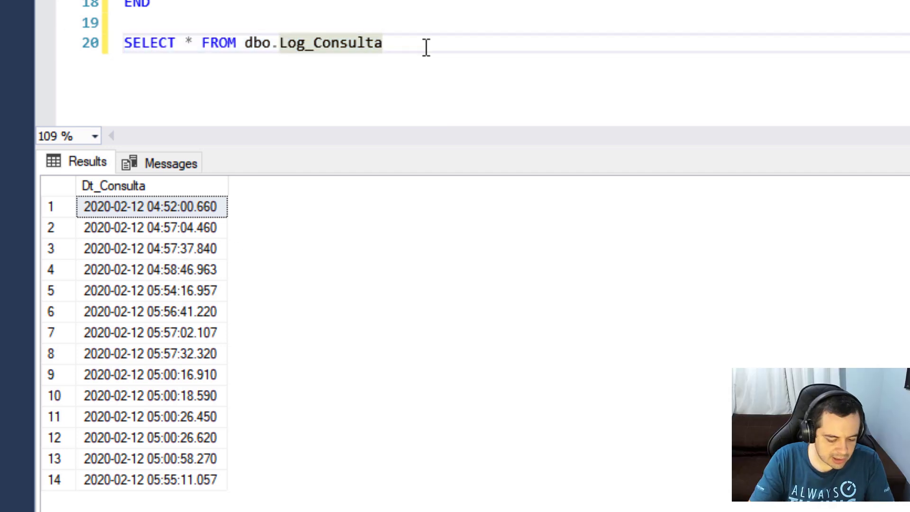
text(order by )
text(Dt_Consulta)
key(shift+Home)
key(F5)
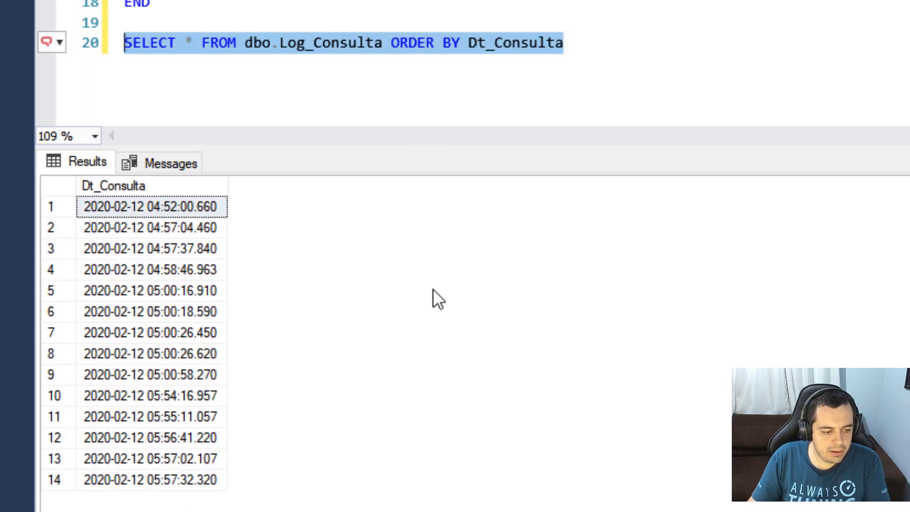
drag(157, 458, 156, 473)
drag(152, 440, 156, 476)
drag(151, 408, 155, 479)
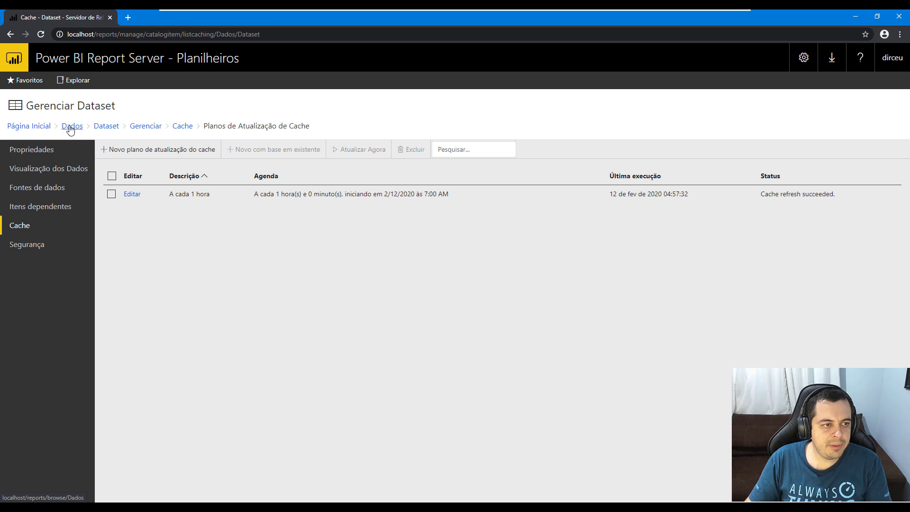
Return to the portal home page and launch Power BI Desktop from the Start menu search
click(42, 127)
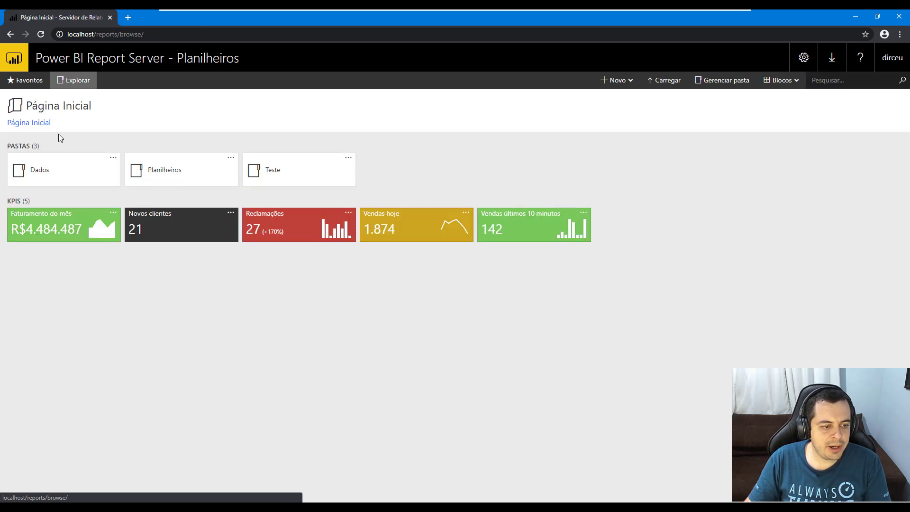
click(12, 509)
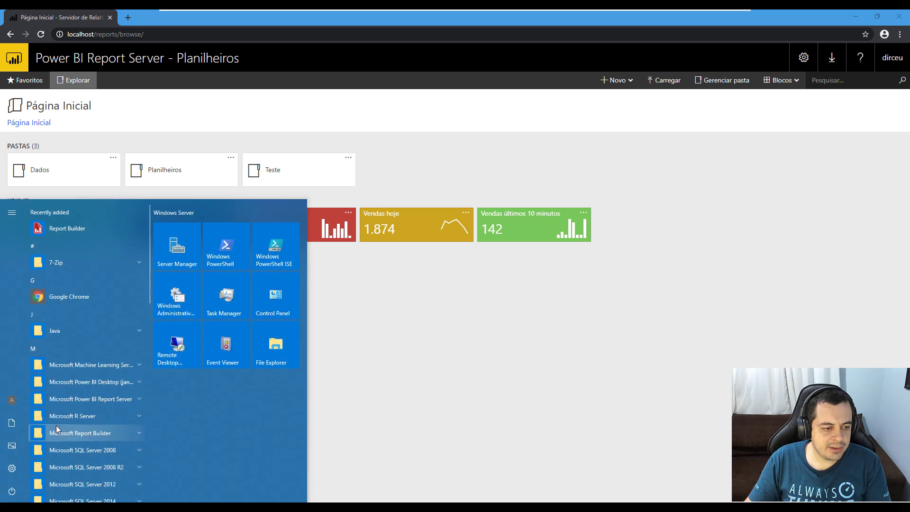
click(11, 509)
click(11, 510)
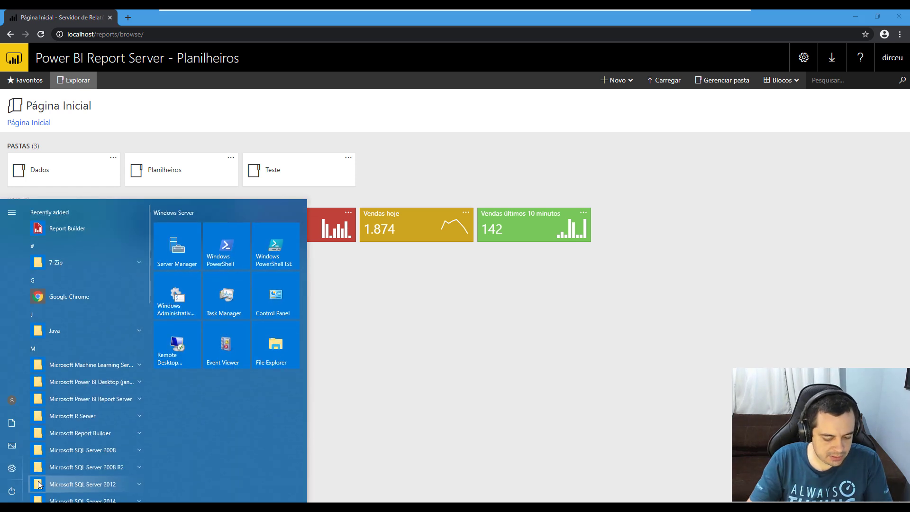
text(r)
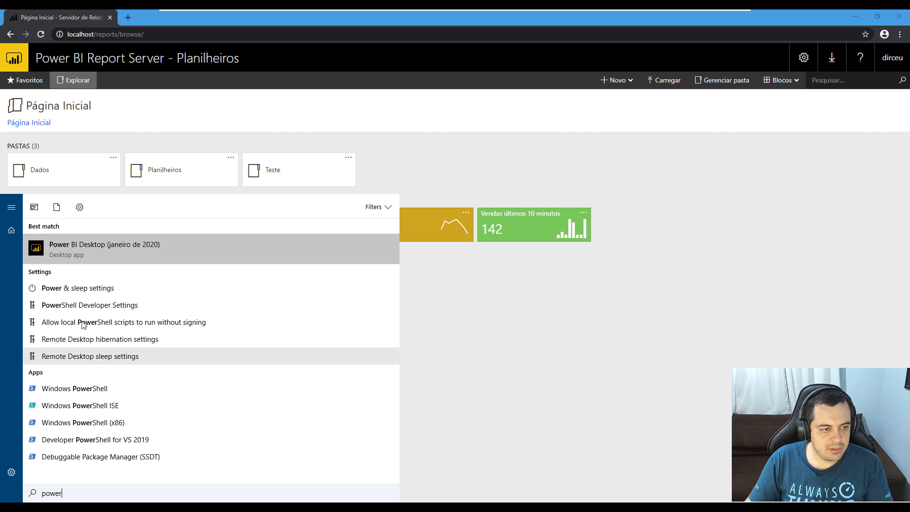
click(95, 252)
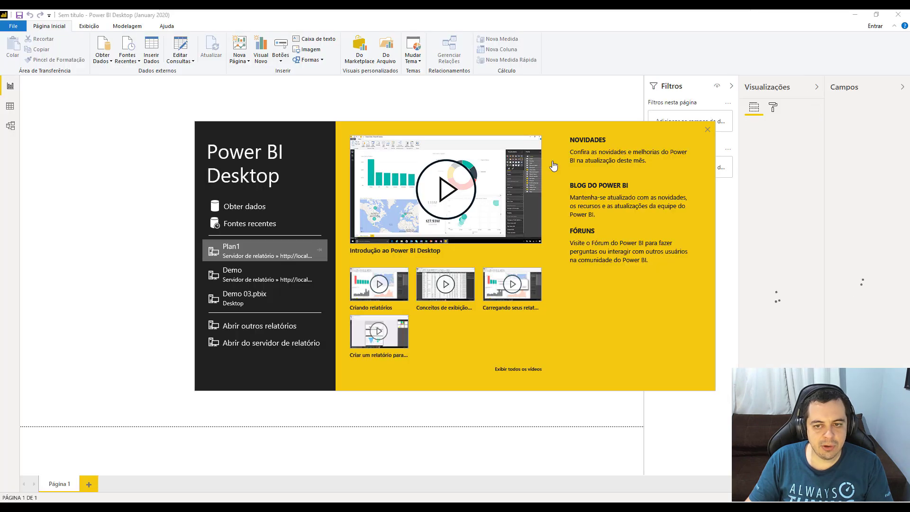
Dismiss the welcome screen, choose Feed OData under Obter Dados, and switch to Avançadas URL parts
click(706, 128)
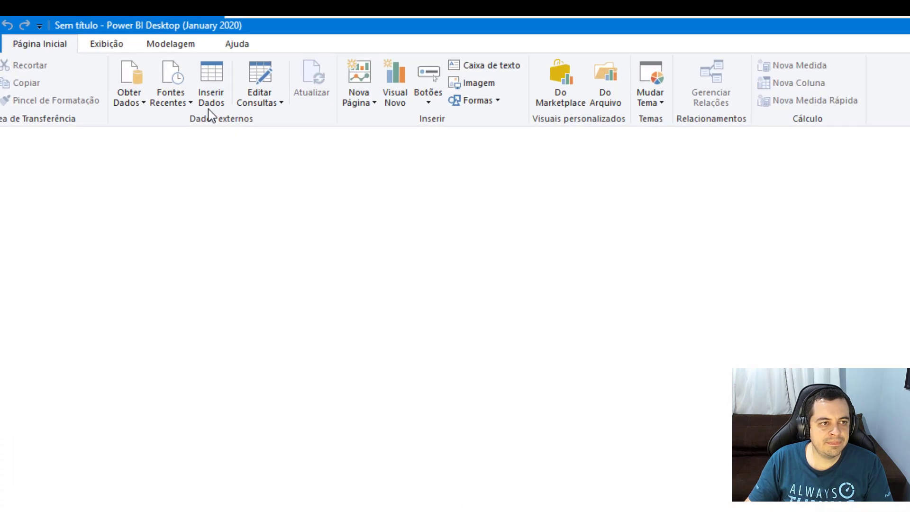
click(175, 156)
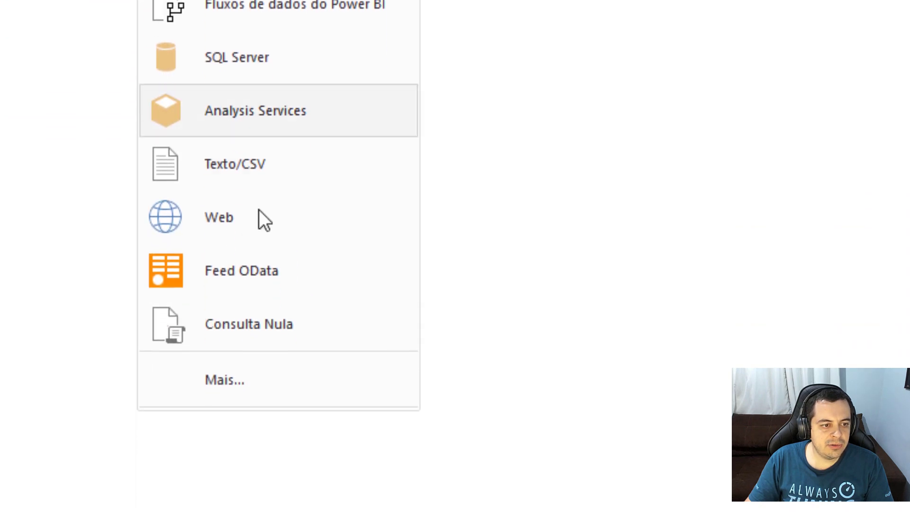
click(260, 280)
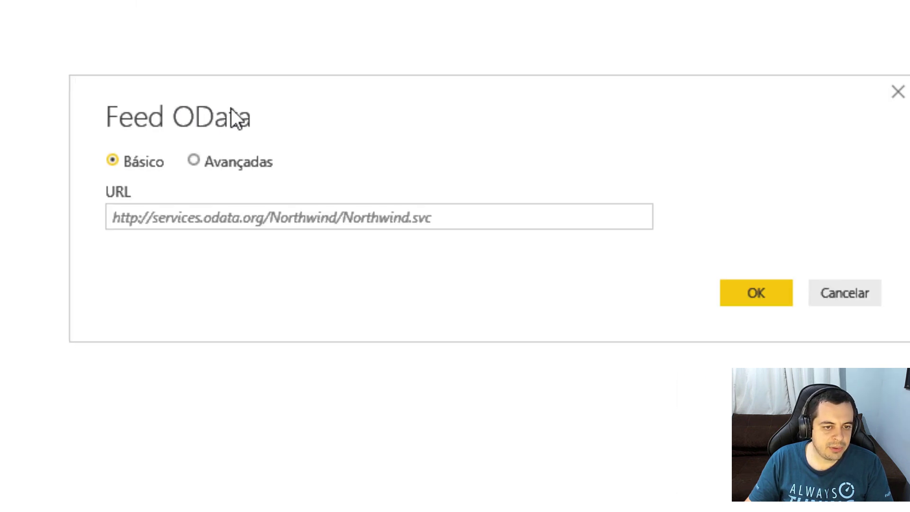
click(198, 161)
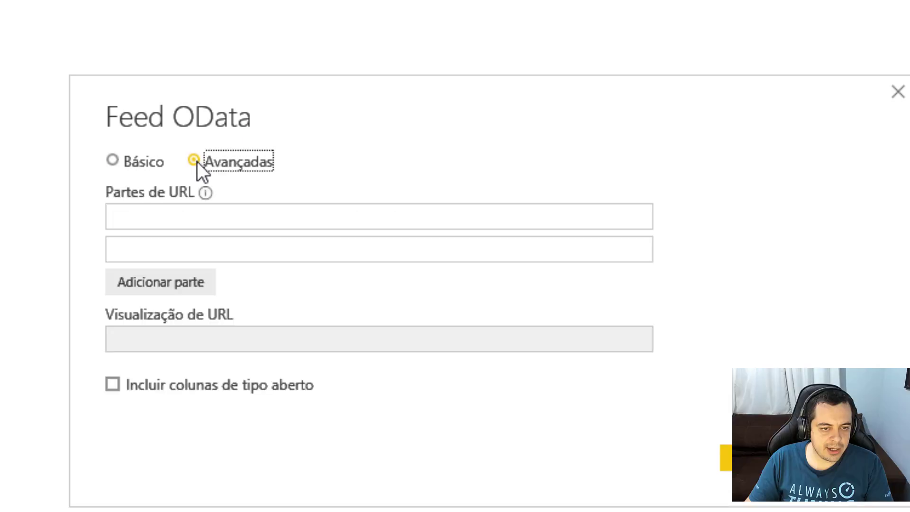
click(183, 209)
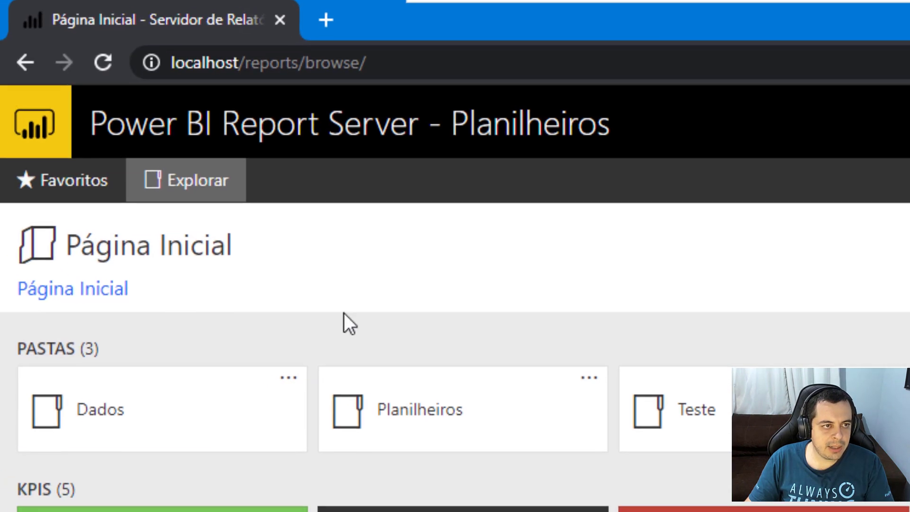
Change the portal address from browse/ to api/v2.0 to list the REST API entity sets
click(194, 67)
click(194, 66)
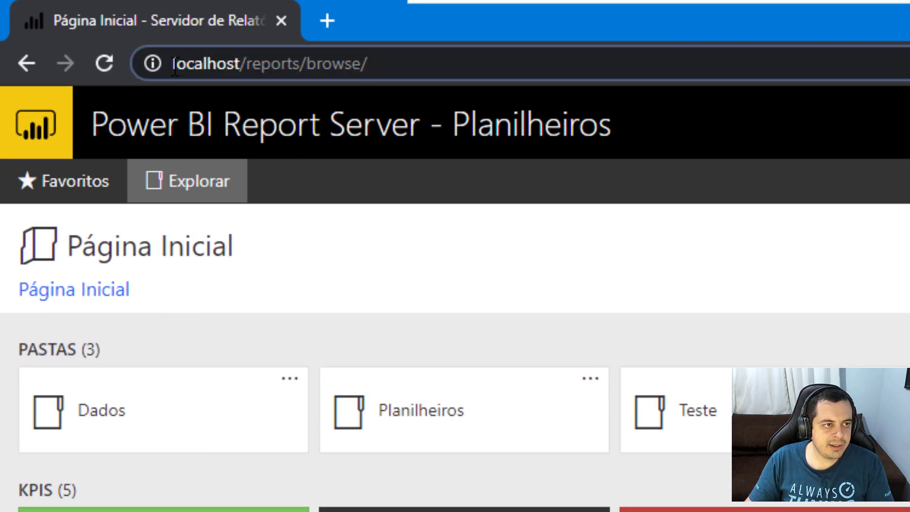
drag(307, 67, 435, 67)
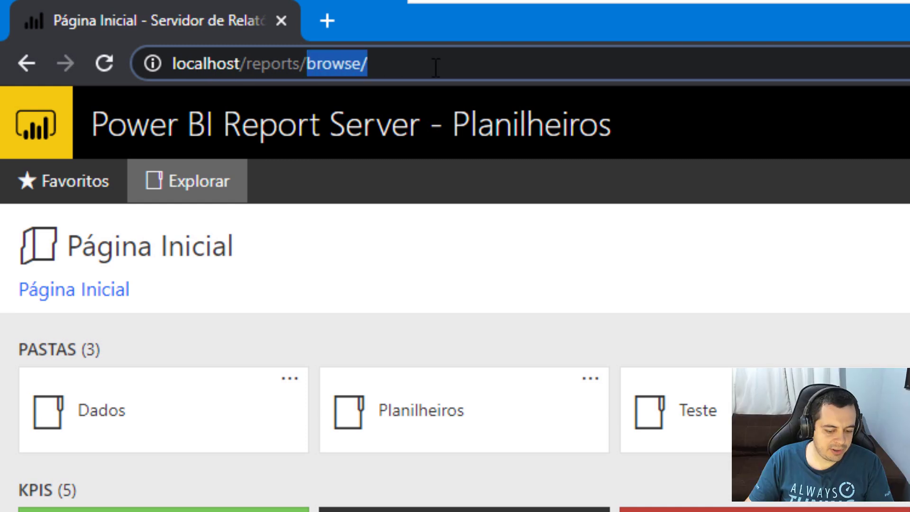
text(api)
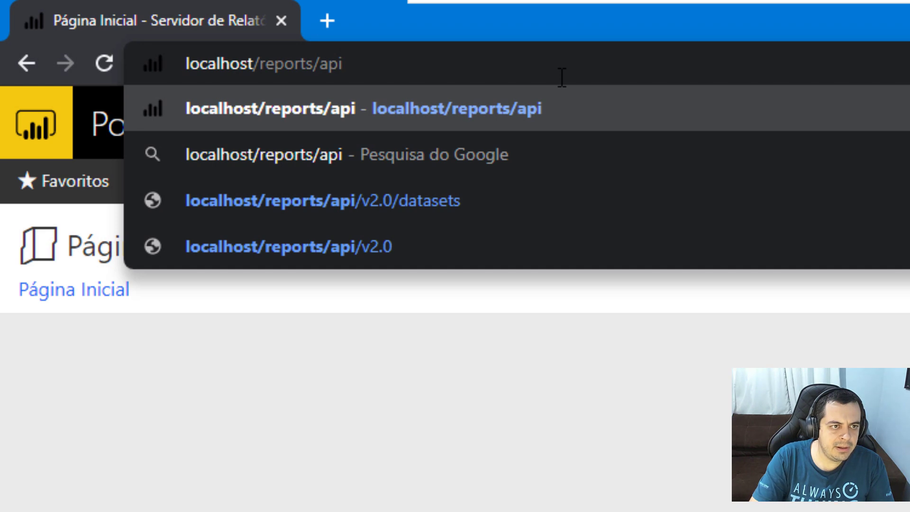
text(/)
text(v2.0)
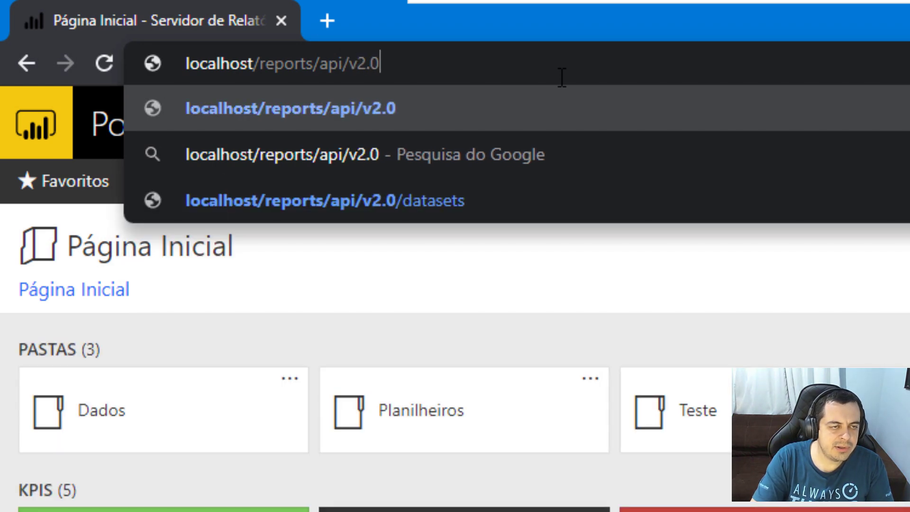
key(Return)
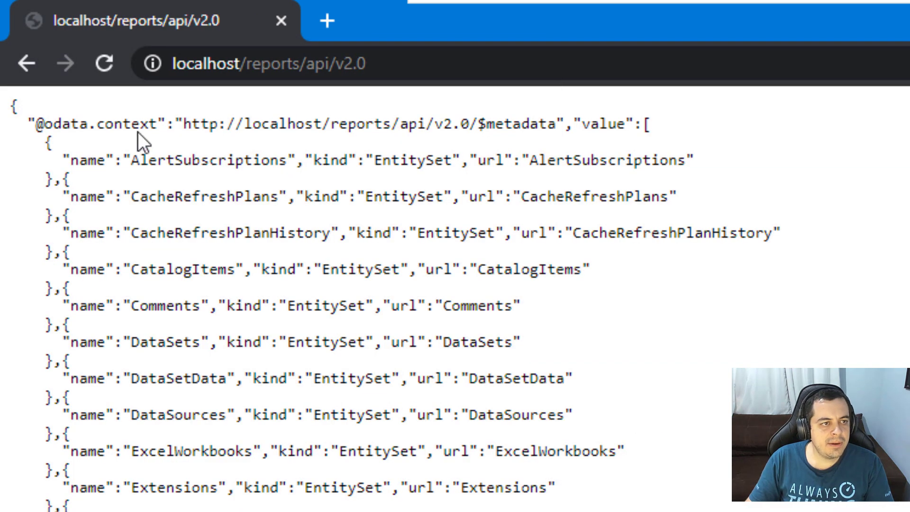
drag(14, 112, 474, 511)
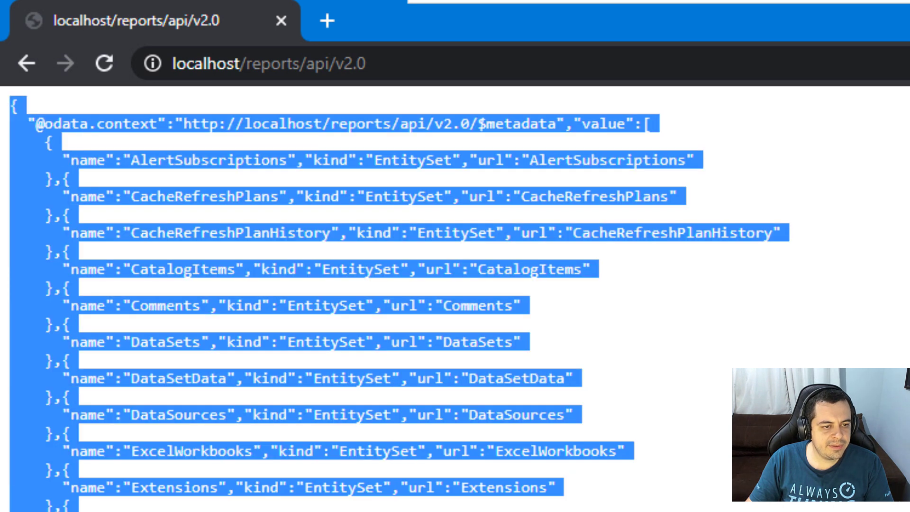
click(489, 481)
scroll(426, 493, down, 1)
scroll(327, 498, up, 1)
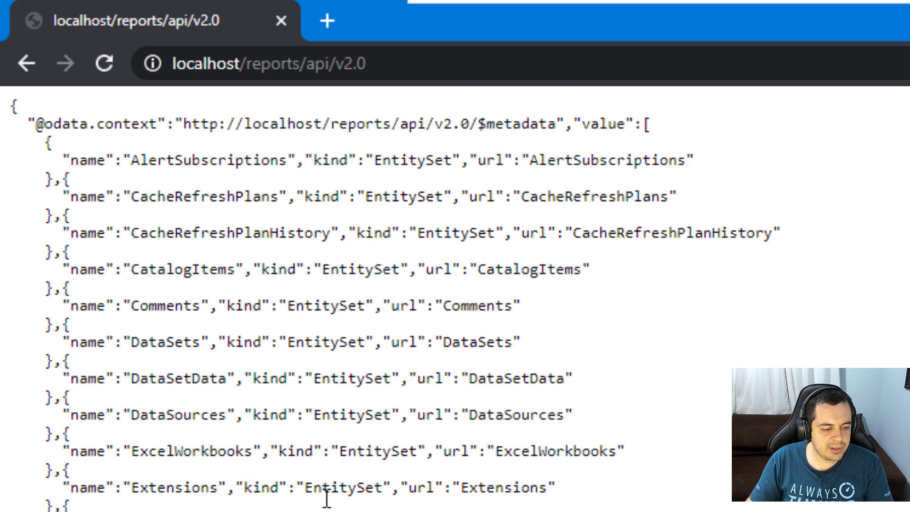
click(411, 60)
click(412, 60)
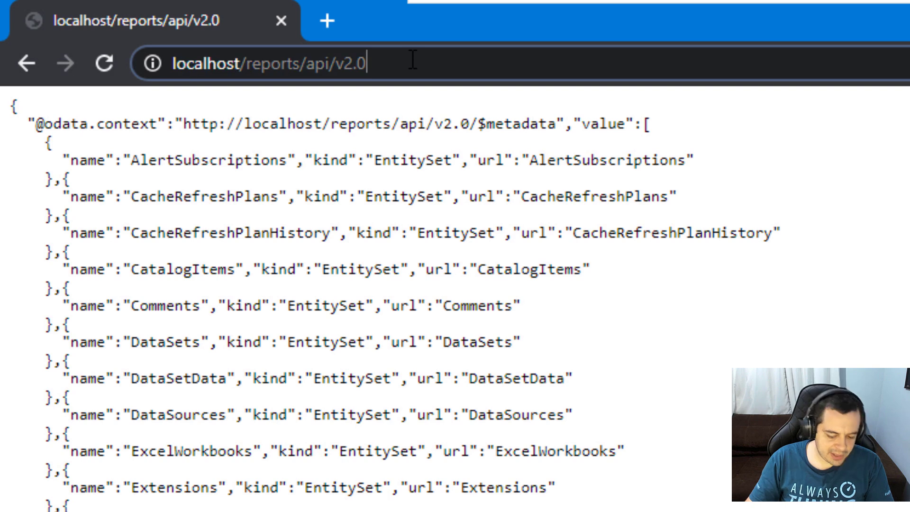
Load the API's /datasets list and copy the dataset's Id value
text(/datasets)
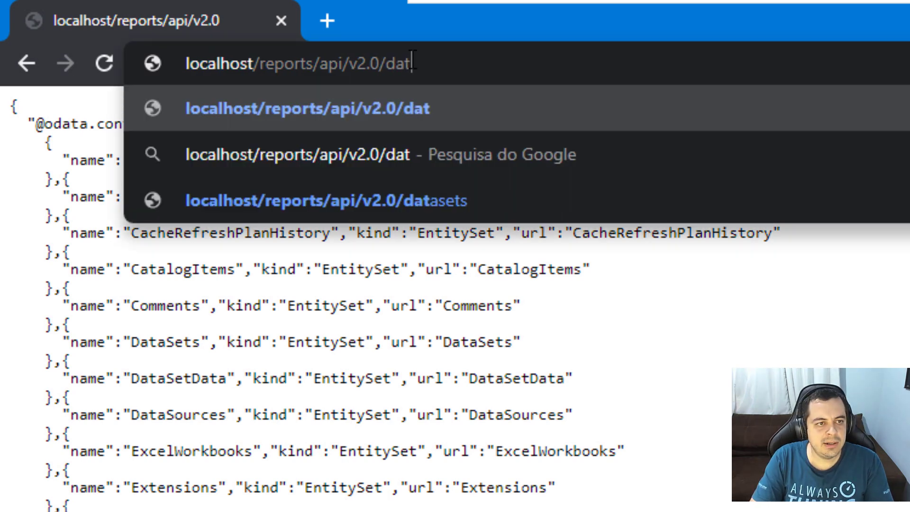
key(Return)
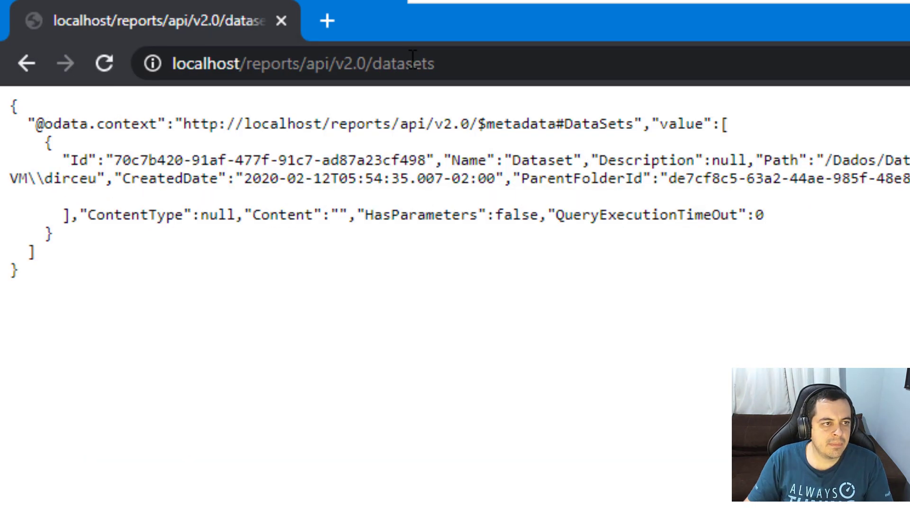
drag(28, 124, 121, 238)
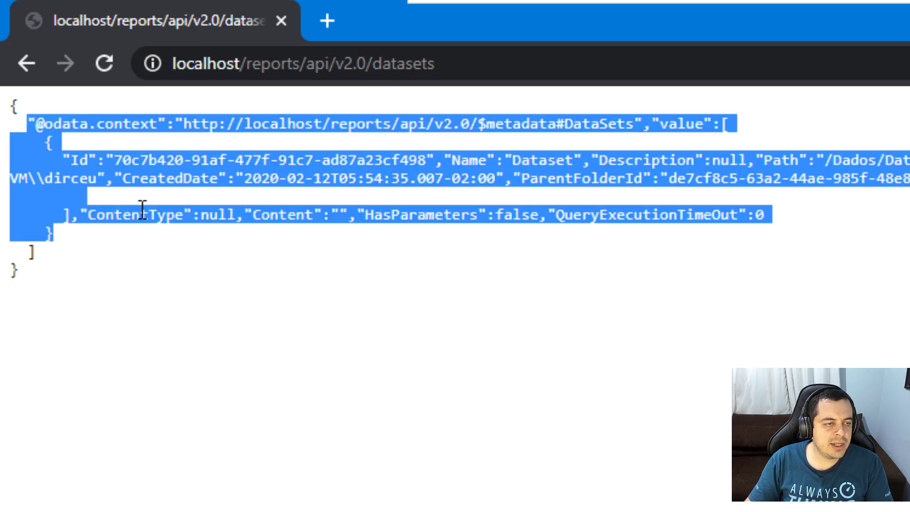
click(161, 152)
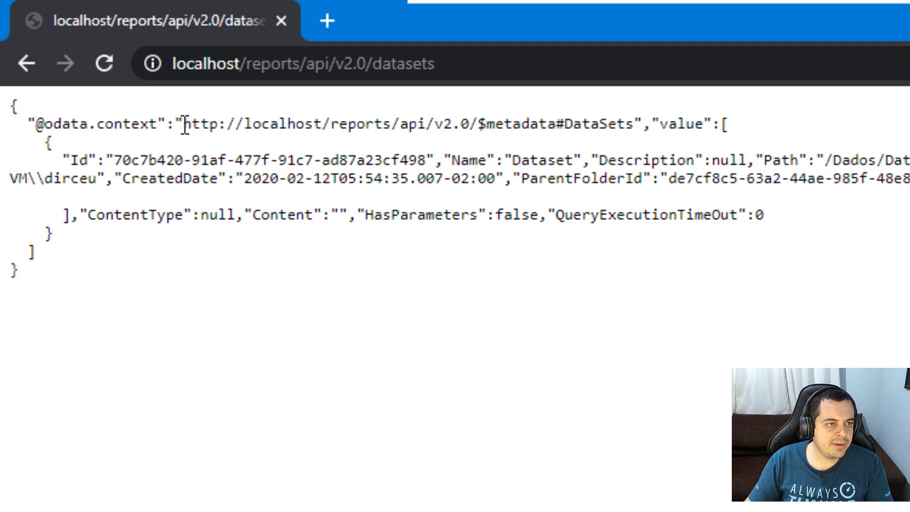
drag(114, 160, 429, 161)
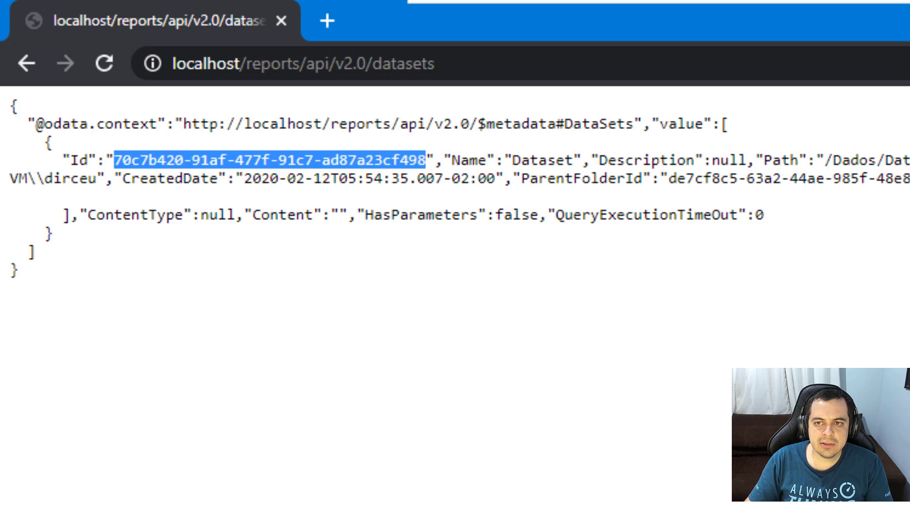
click(806, 402)
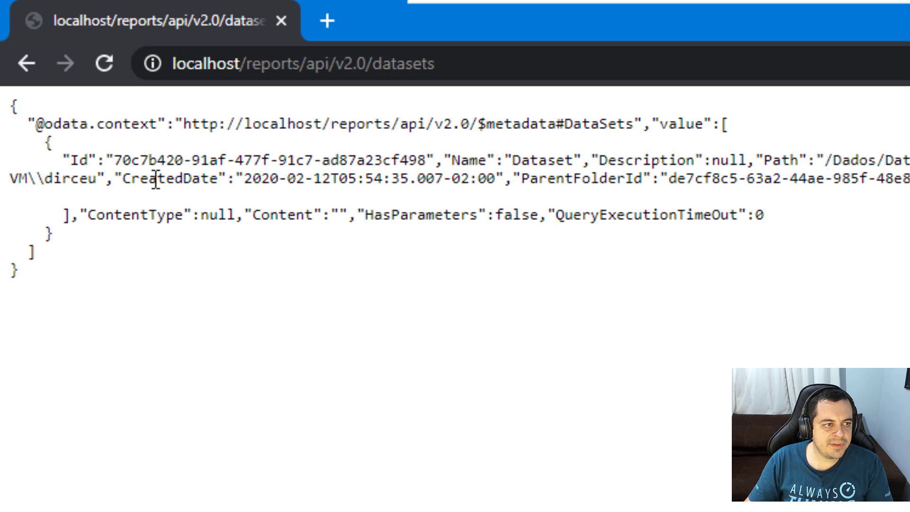
drag(115, 160, 428, 161)
key(ctrl+c)
Append (Id)/data to the datasets address to show the two client rows, then select the URL
click(447, 65)
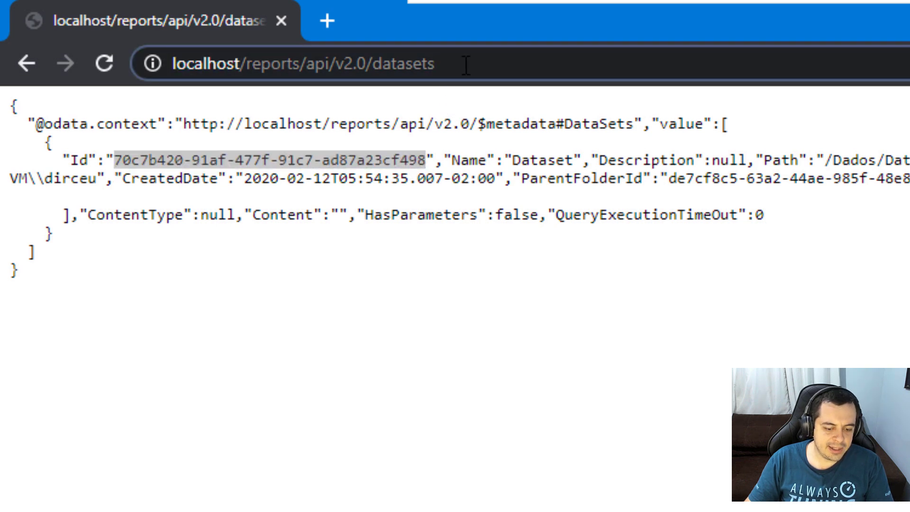
text(()
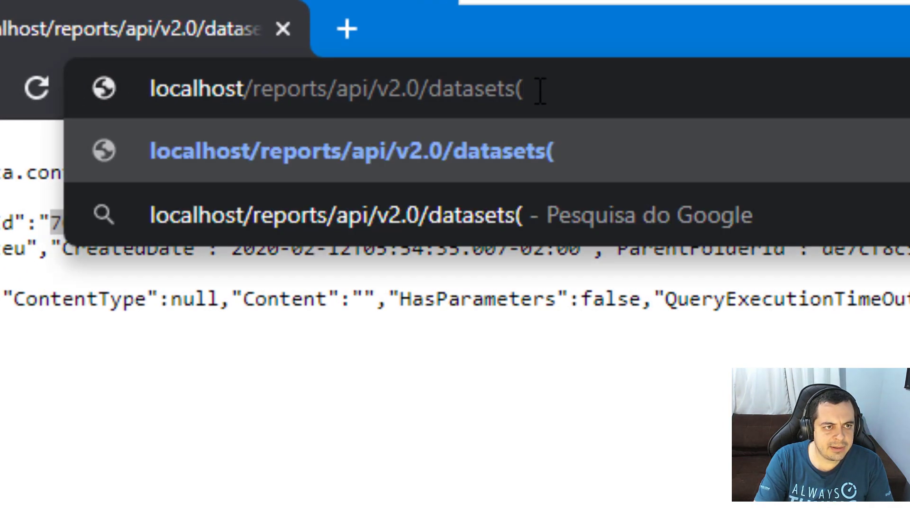
key(ctrl+v)
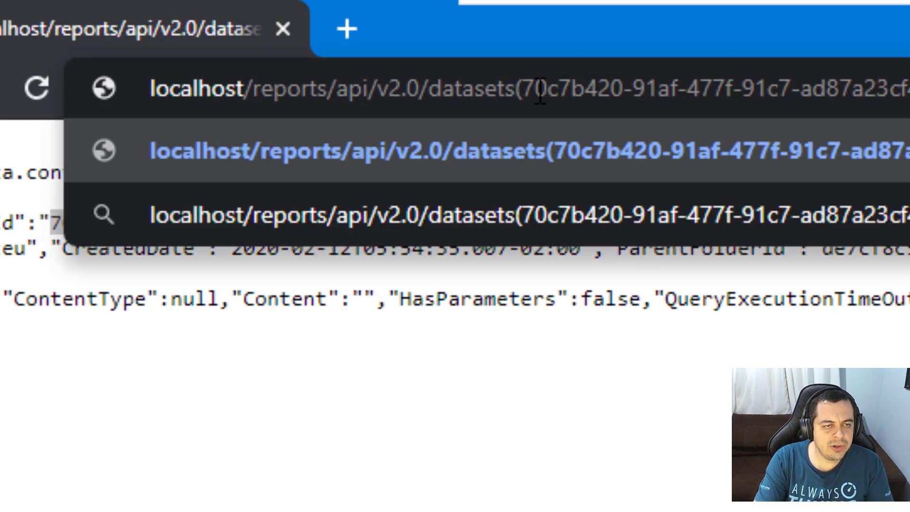
text())
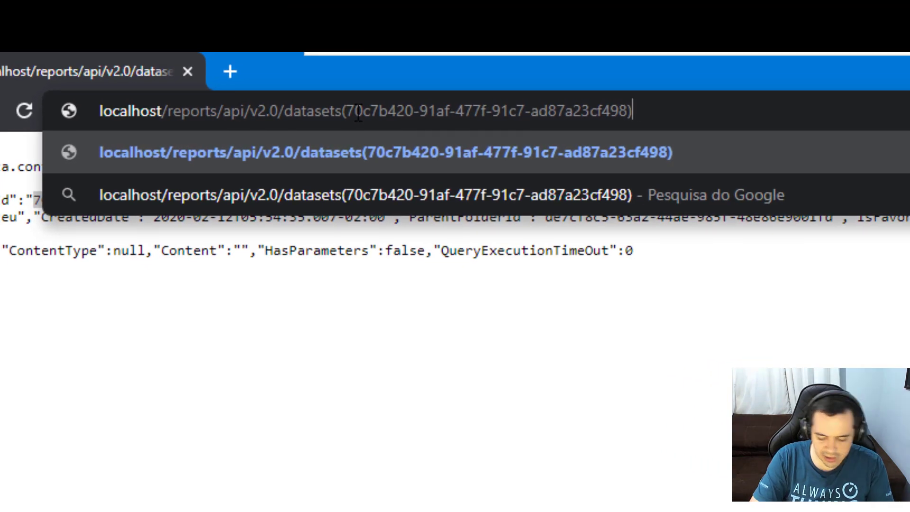
text(/data)
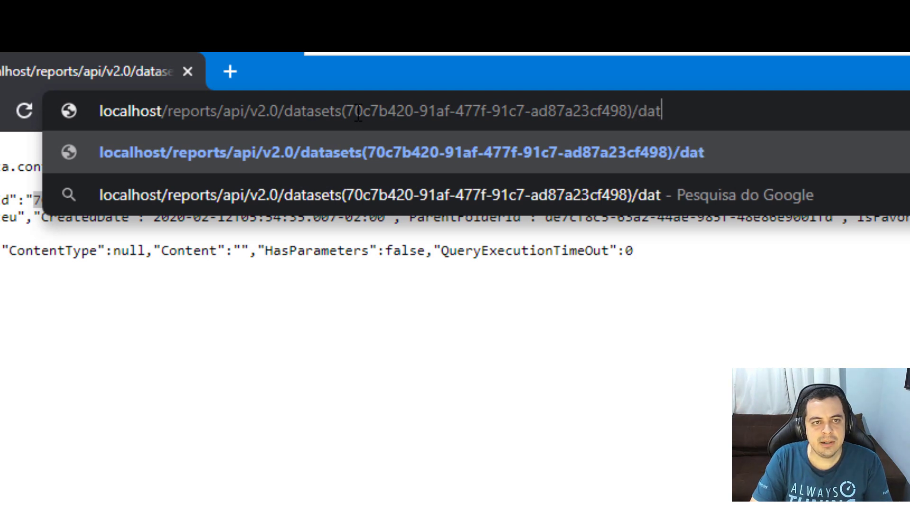
key(Return)
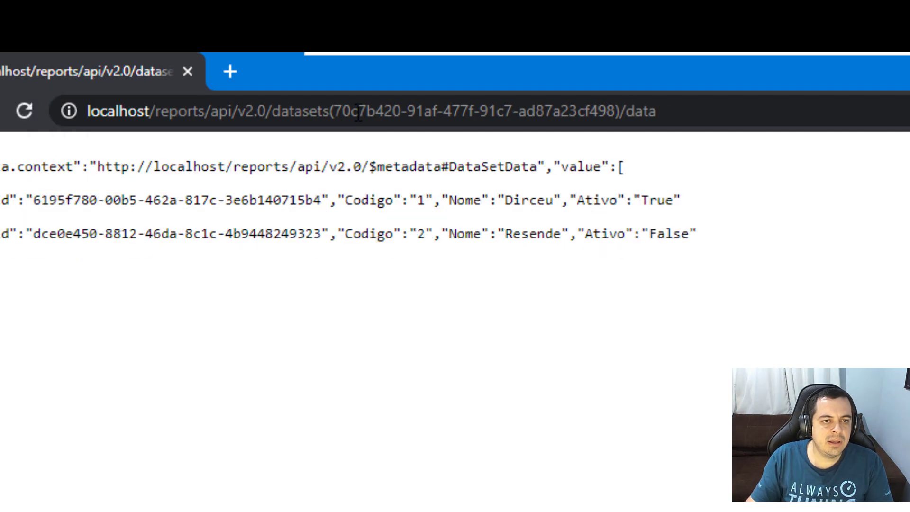
click(710, 117)
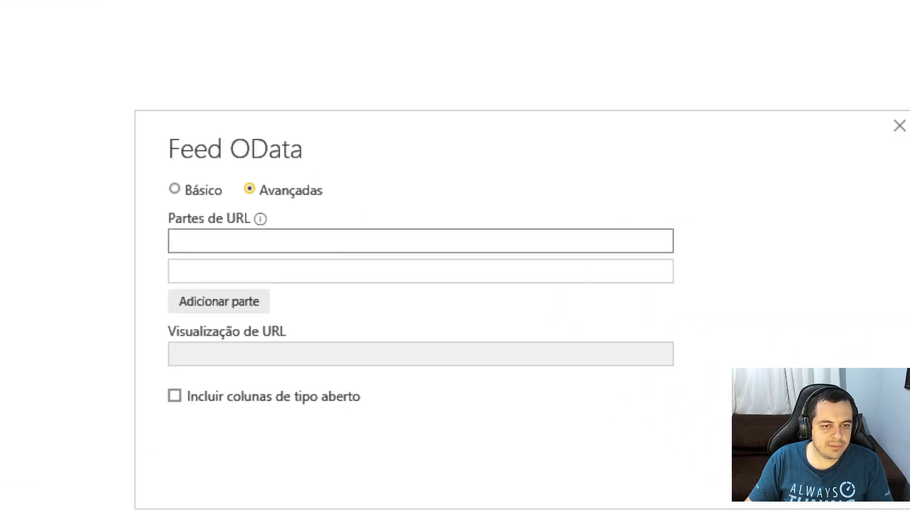
Connect an advanced OData feed to the dataset's /data address with open-type columns included
text(http://localhost/reports/api/v2.0/datasets(70c7b420-91af-477f-91c7-ad87a23cf498)/data)
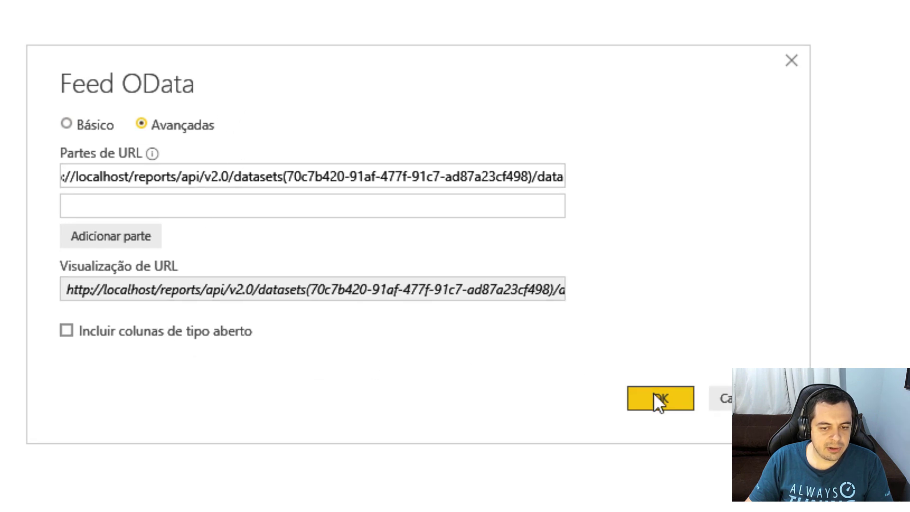
click(653, 392)
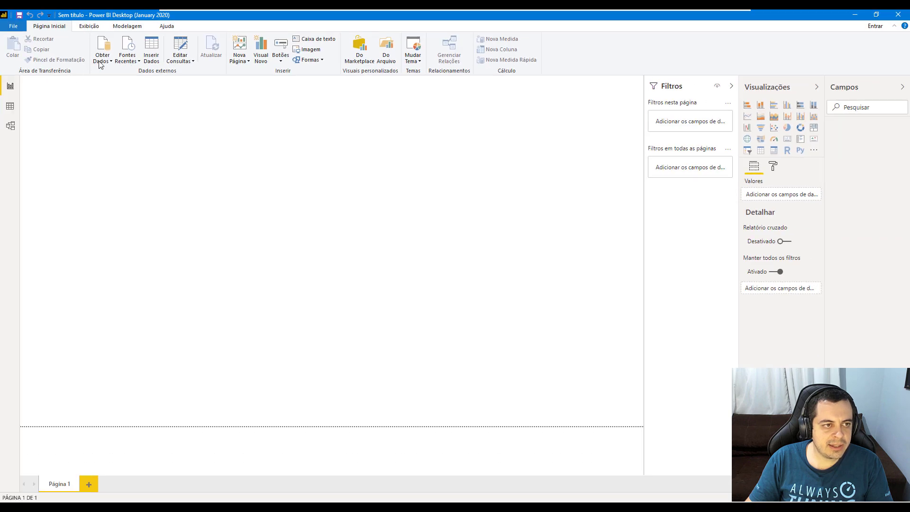
click(107, 50)
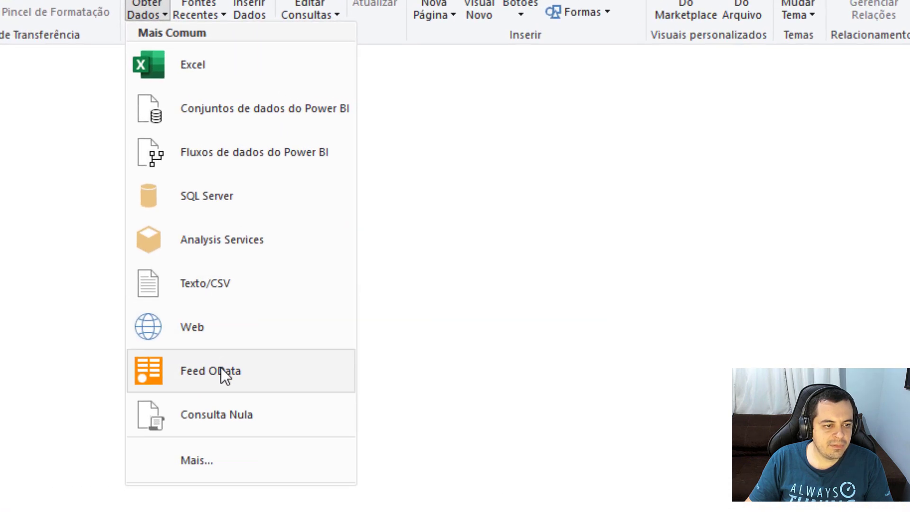
click(221, 371)
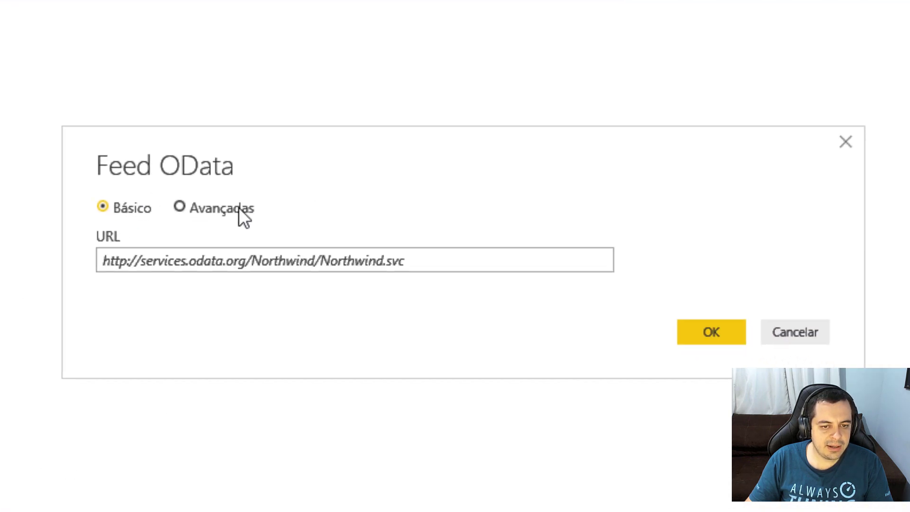
click(238, 207)
click(213, 258)
text(http://localhost/reports/api/v2.0/datasets(70c7b420-91af-477f-91c7-ad87a23cf498)/data)
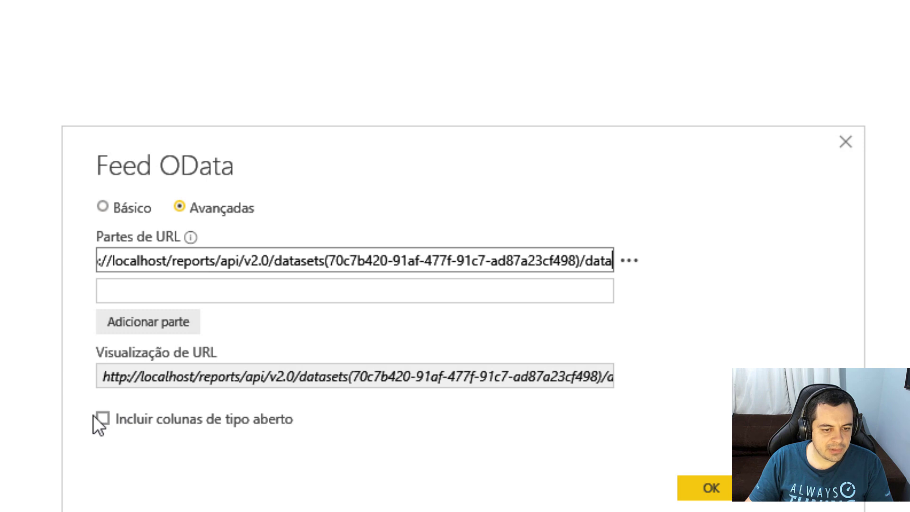
click(170, 415)
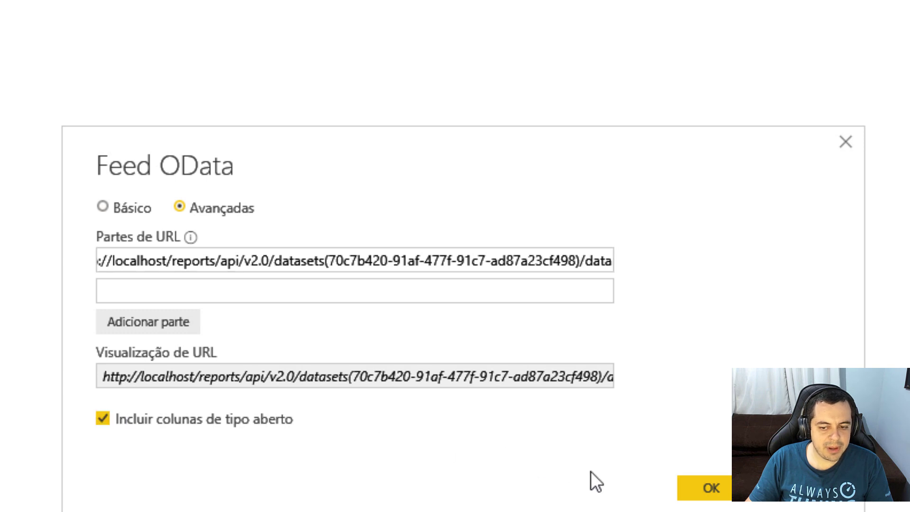
click(706, 493)
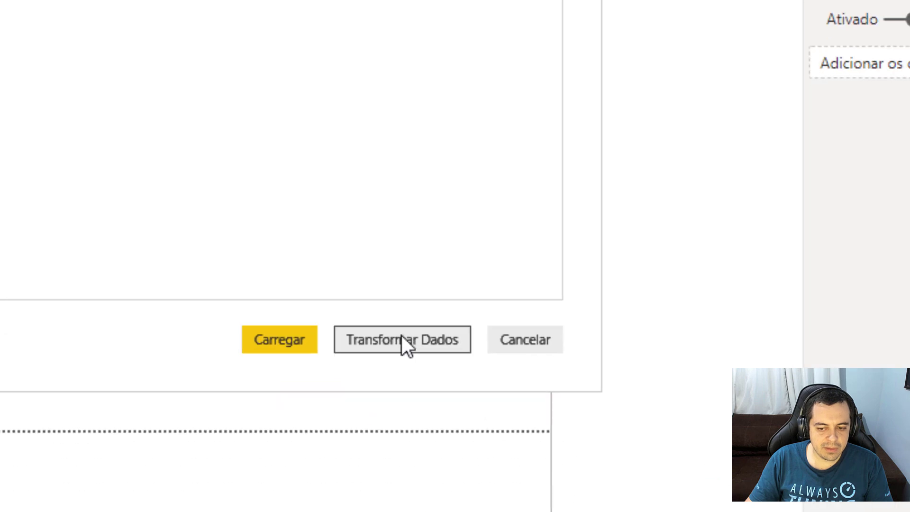
In Transform Data, expand More Columns into Codigo, Nome and Ativo without a prefix
click(369, 324)
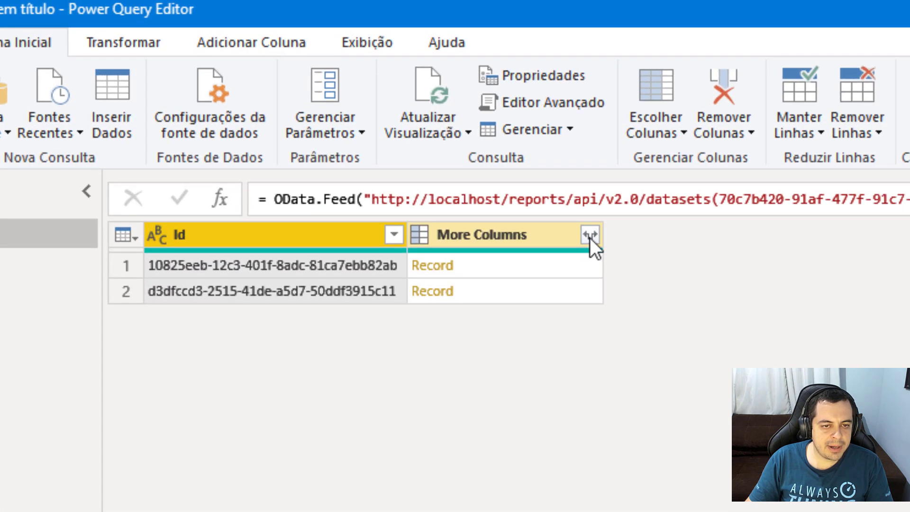
click(589, 236)
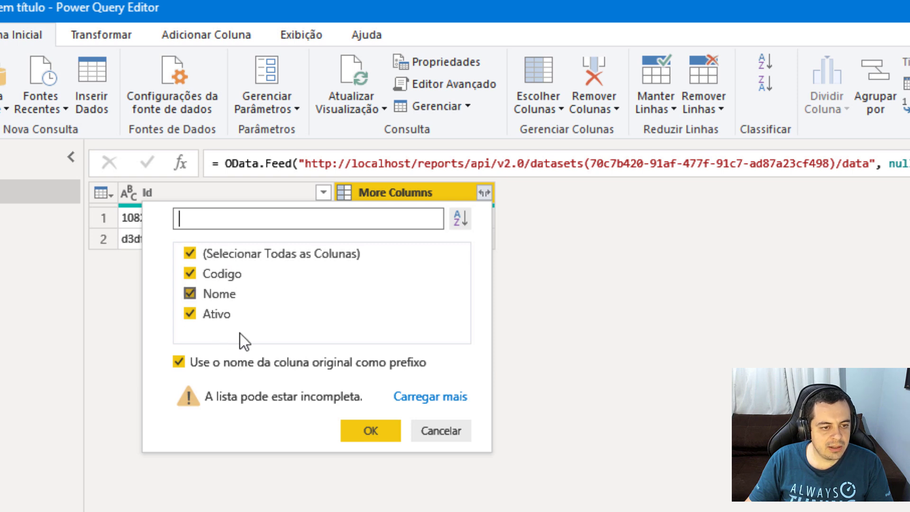
click(239, 360)
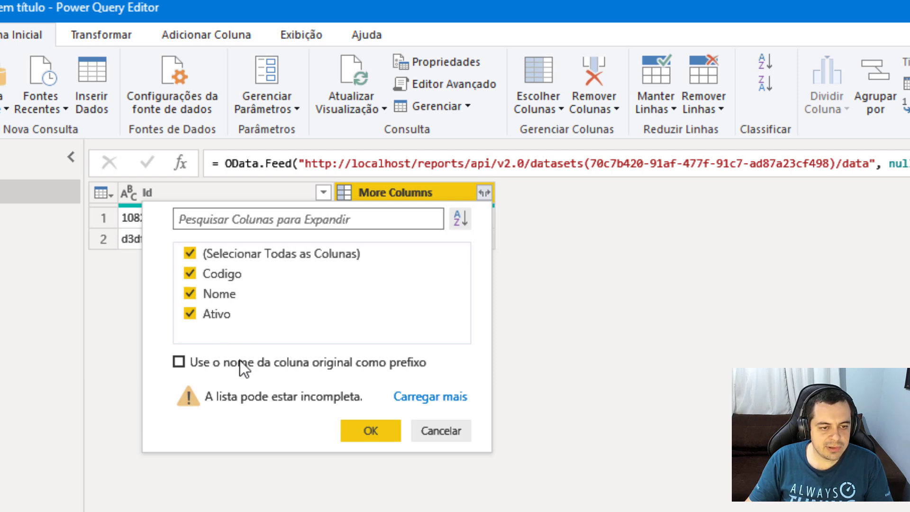
click(360, 426)
Check the expanded client values, then close and apply the query
click(471, 218)
click(545, 219)
click(682, 221)
click(677, 239)
click(527, 236)
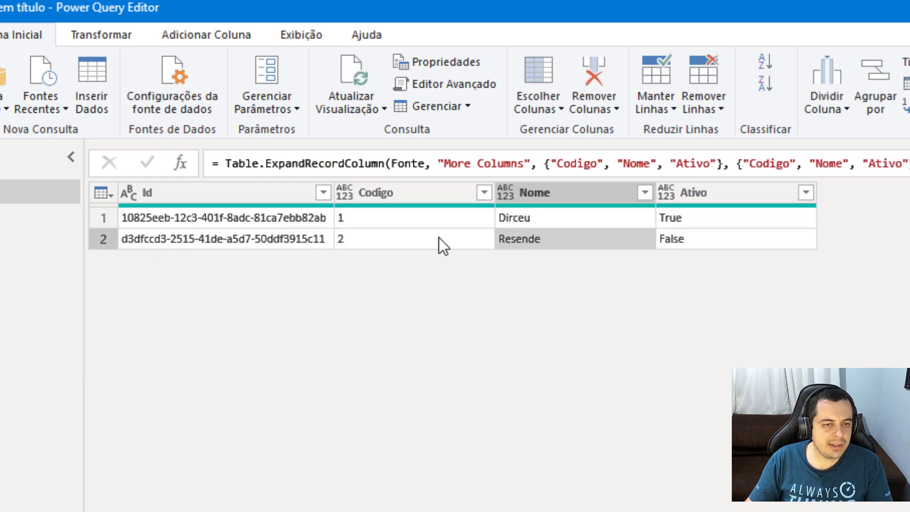
click(436, 238)
click(421, 220)
click(545, 219)
click(677, 220)
click(681, 239)
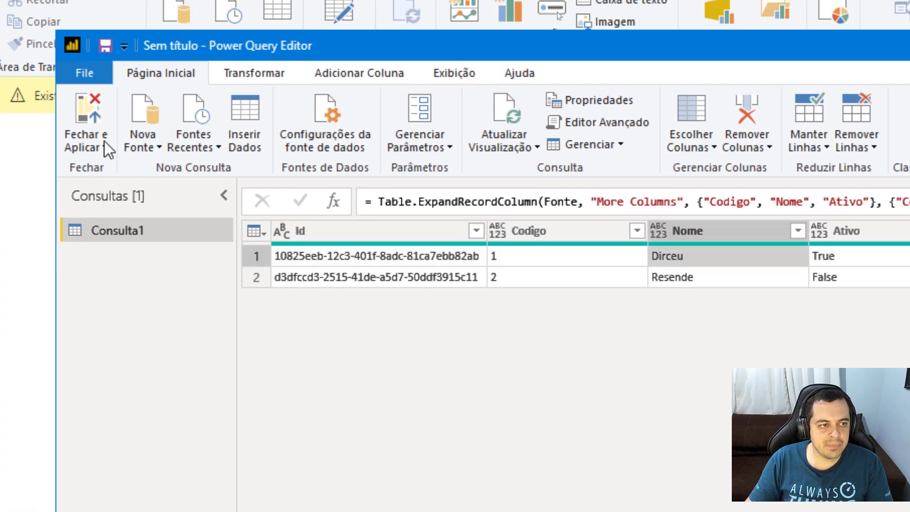
click(78, 108)
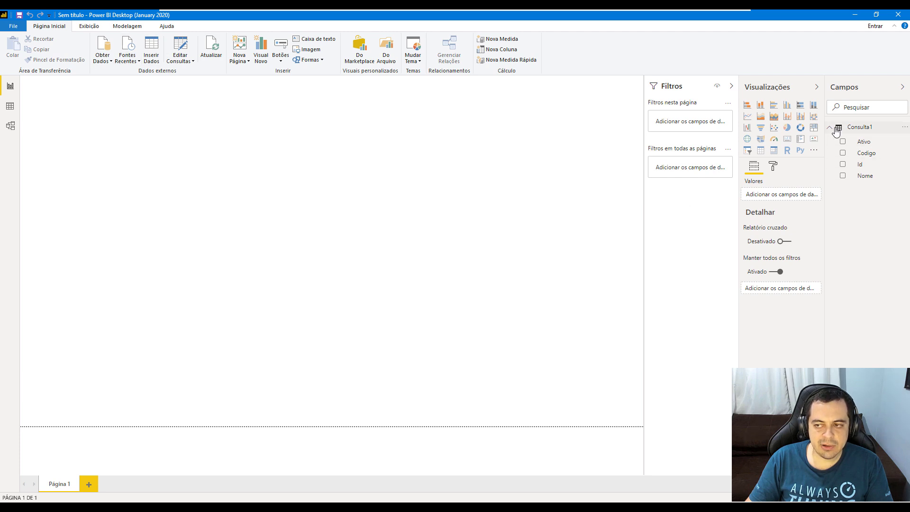
Add Ativo, Codigo, Id and Nome from Consulta1 to a new table visual
mouse_move(850, 132)
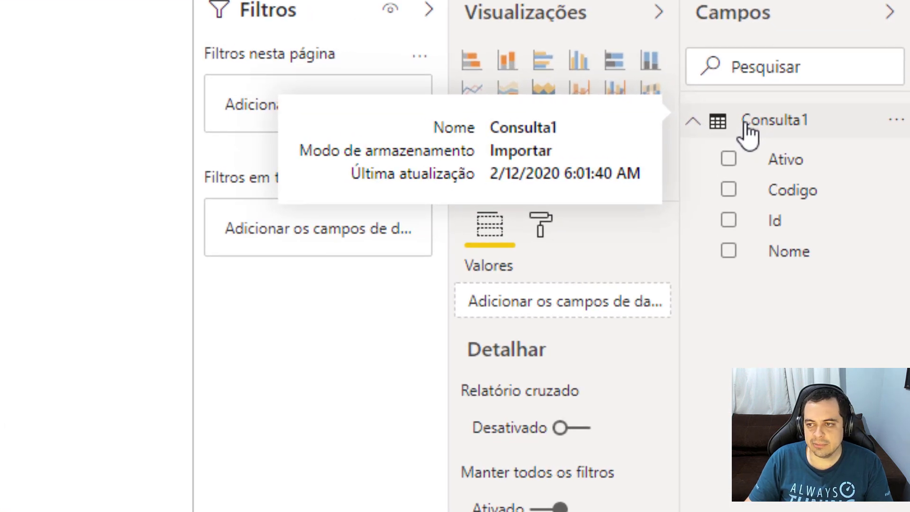
click(729, 159)
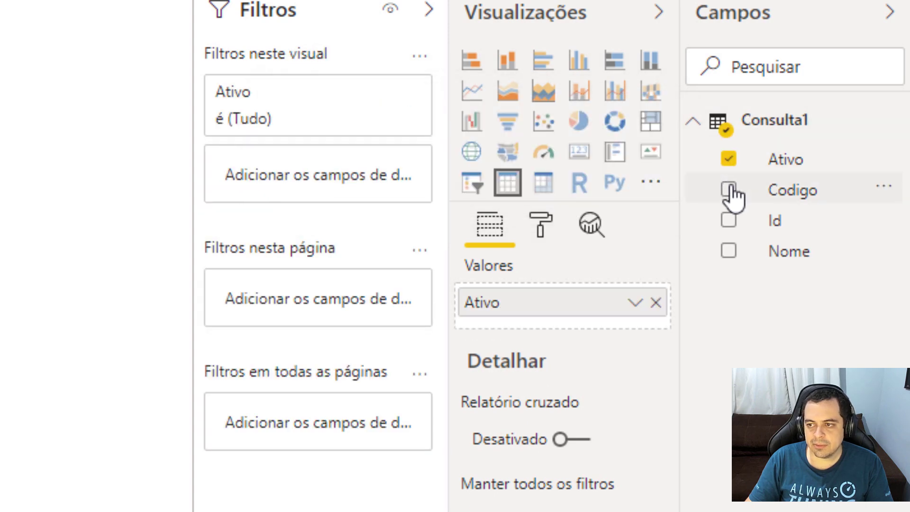
click(729, 190)
click(728, 220)
click(728, 250)
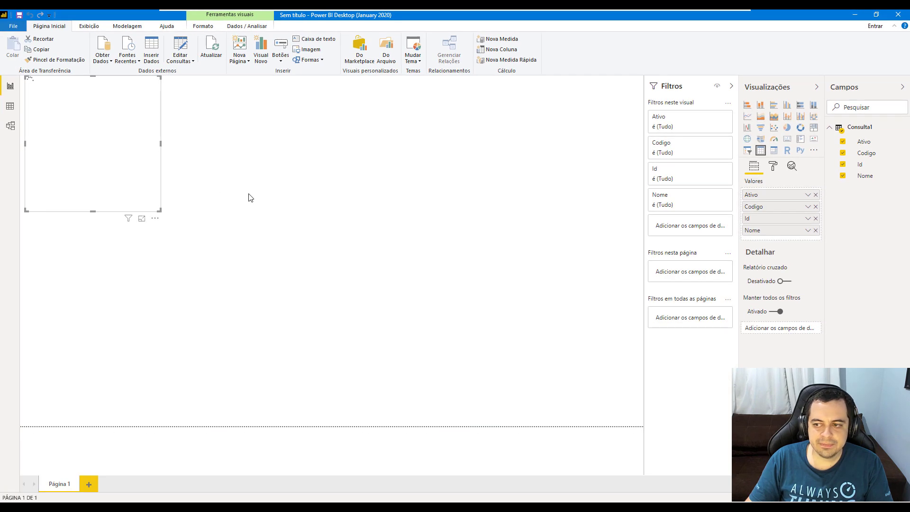
Resize the table visual and move Id to its first column
drag(161, 211, 240, 136)
drag(755, 222, 752, 192)
click(361, 156)
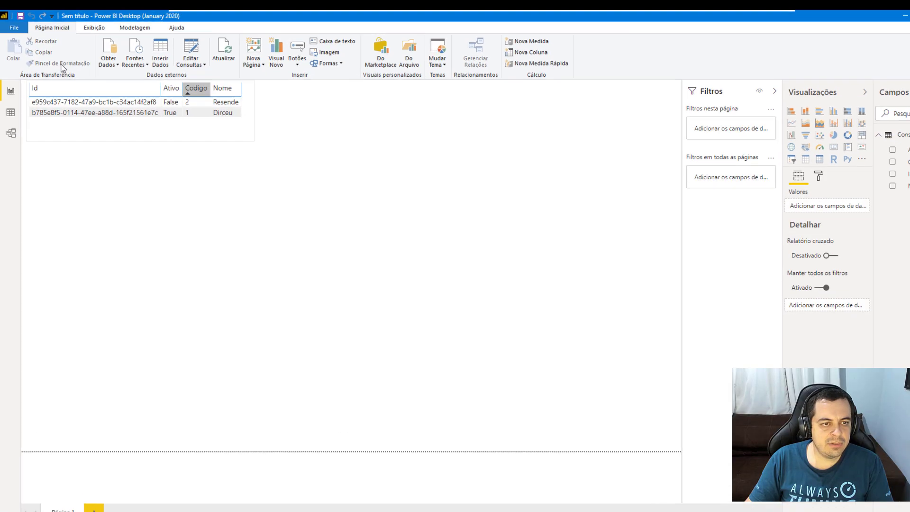
click(17, 28)
Save the report to the Power BI Report Server's Teste folder as Plan1
mouse_move(35, 110)
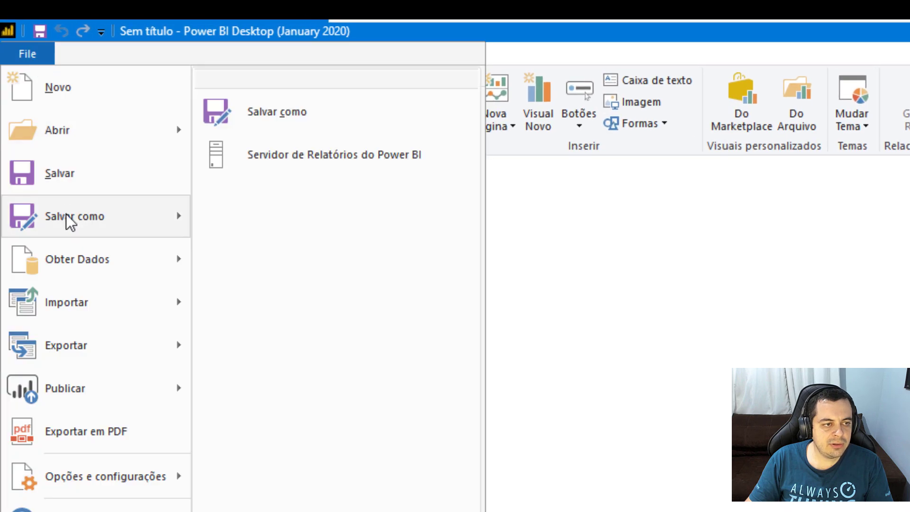
click(299, 163)
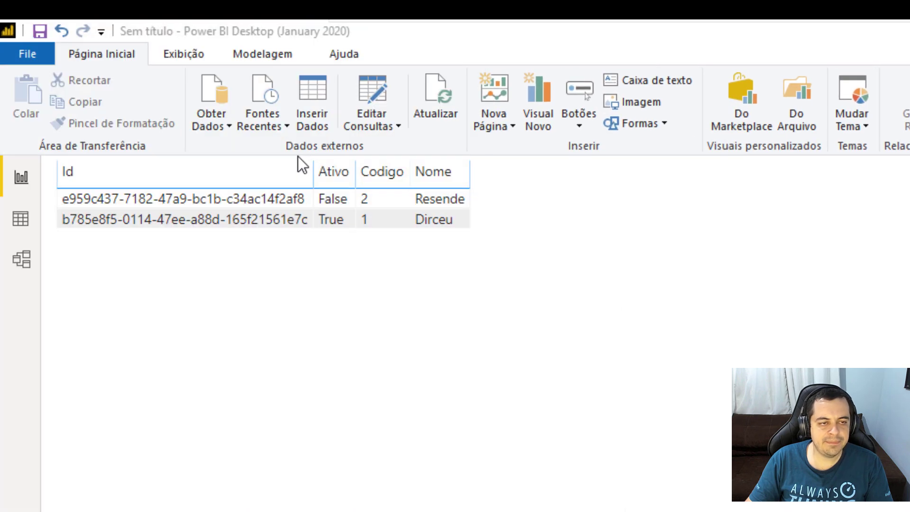
click(601, 435)
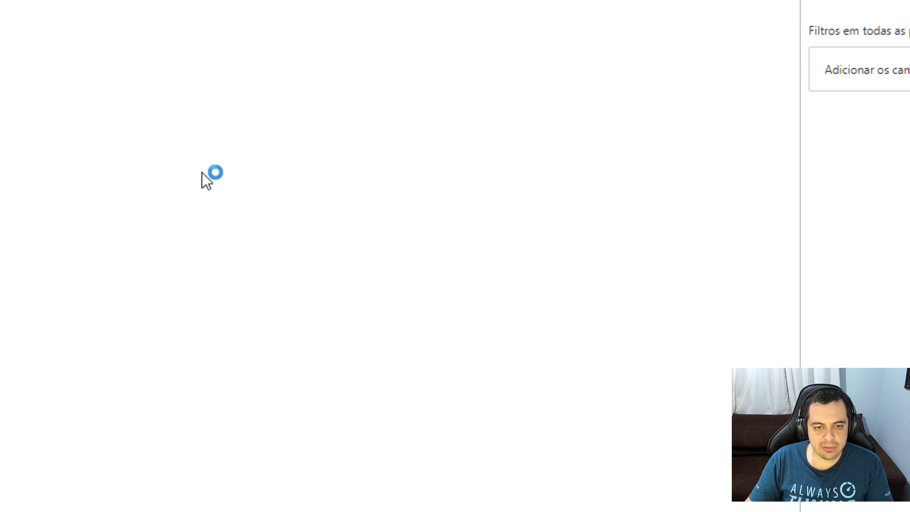
double_click(550, 124)
click(223, 421)
text(Plan1)
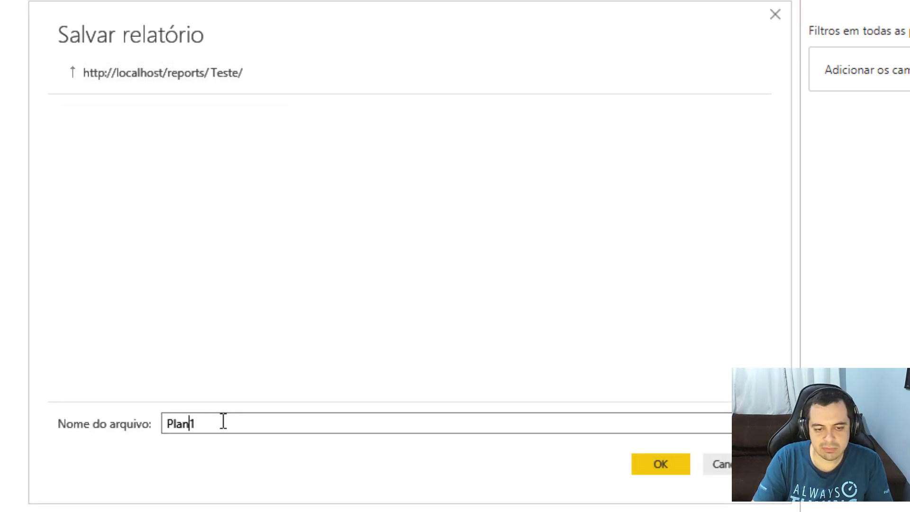
click(666, 463)
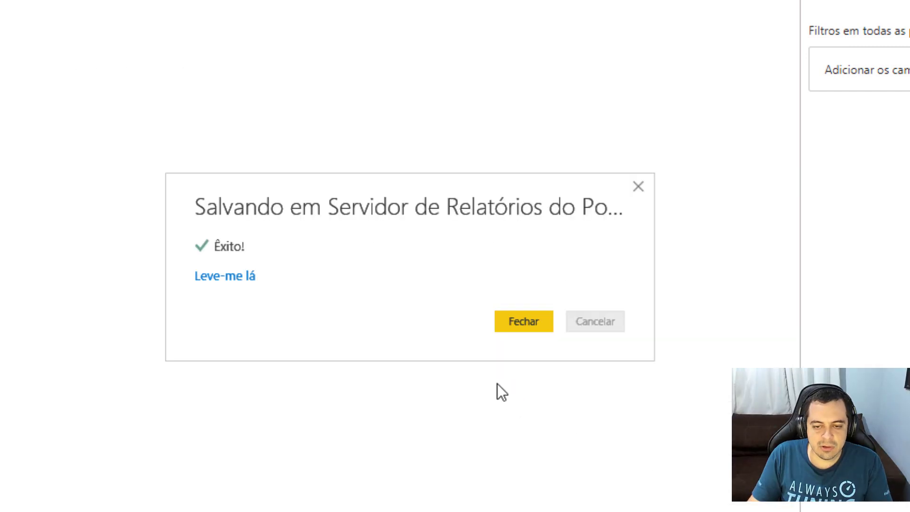
click(504, 326)
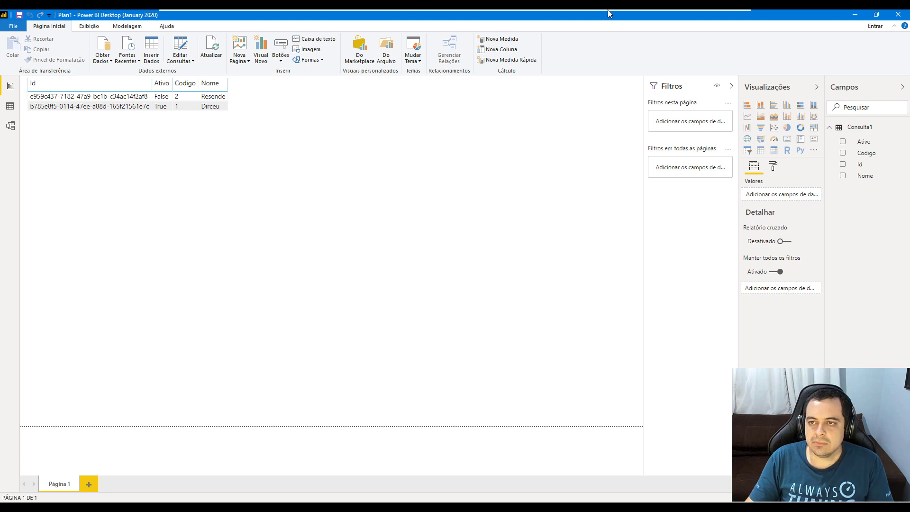
click(14, 25)
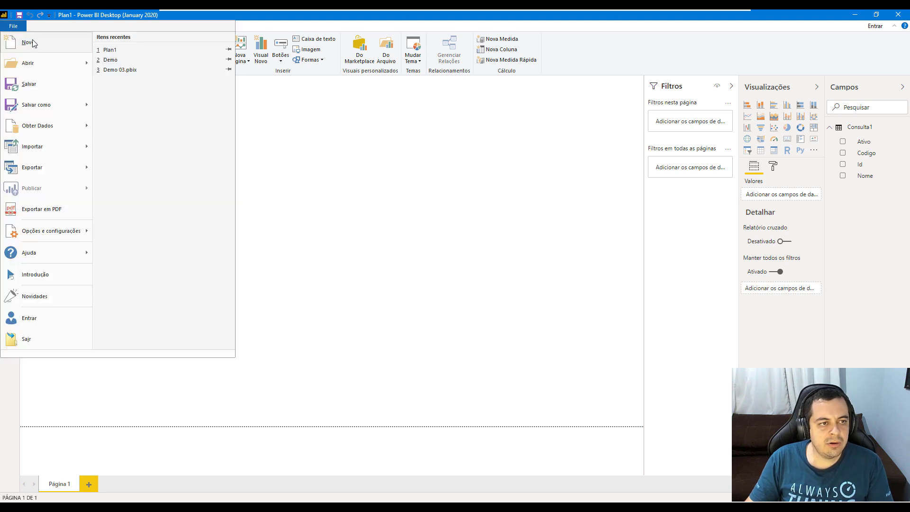
Start a new blank report and paste the dataset's data address into an advanced OData feed
click(32, 43)
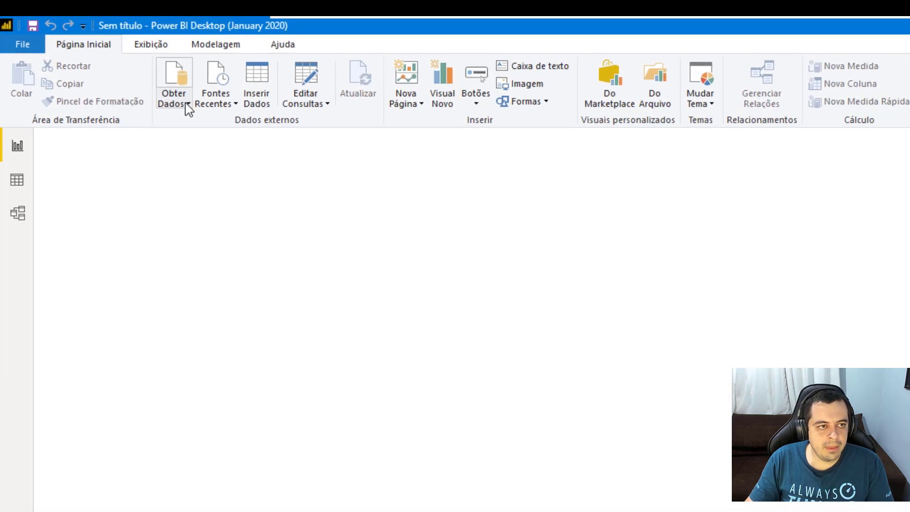
click(113, 65)
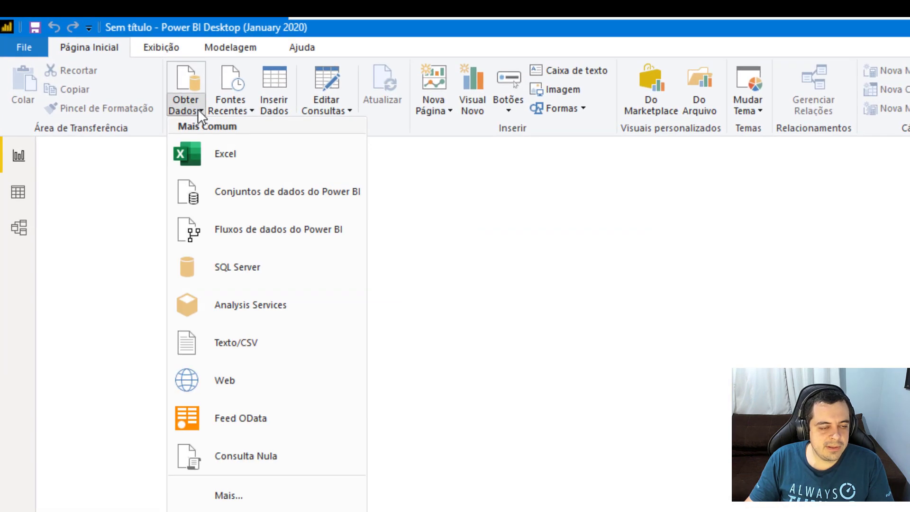
click(245, 419)
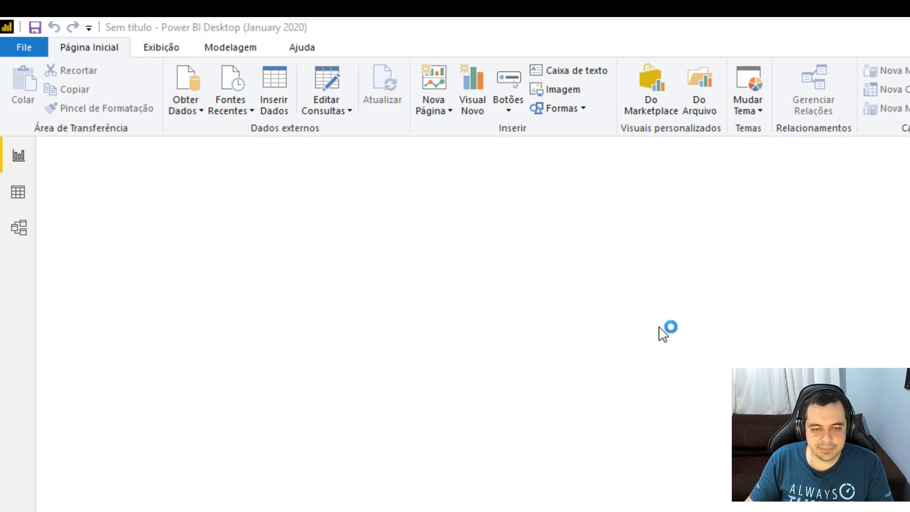
click(206, 228)
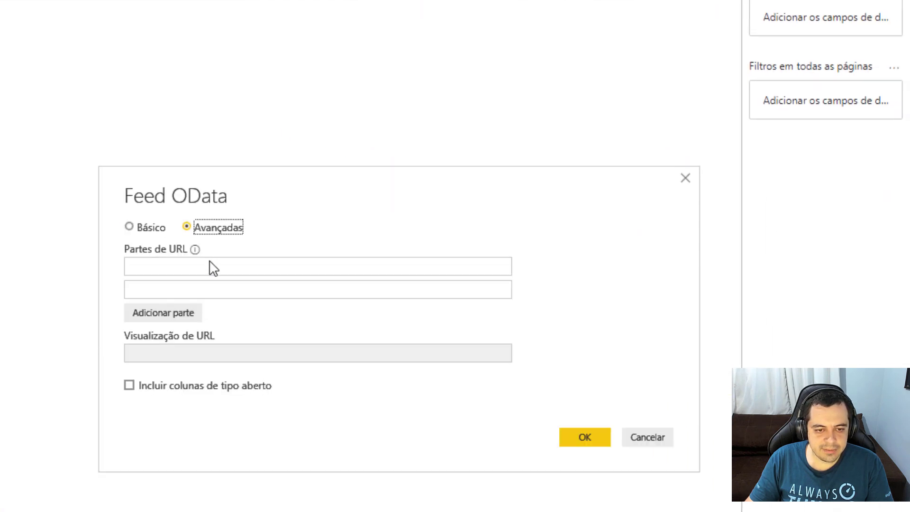
click(210, 266)
key(ctrl+v)
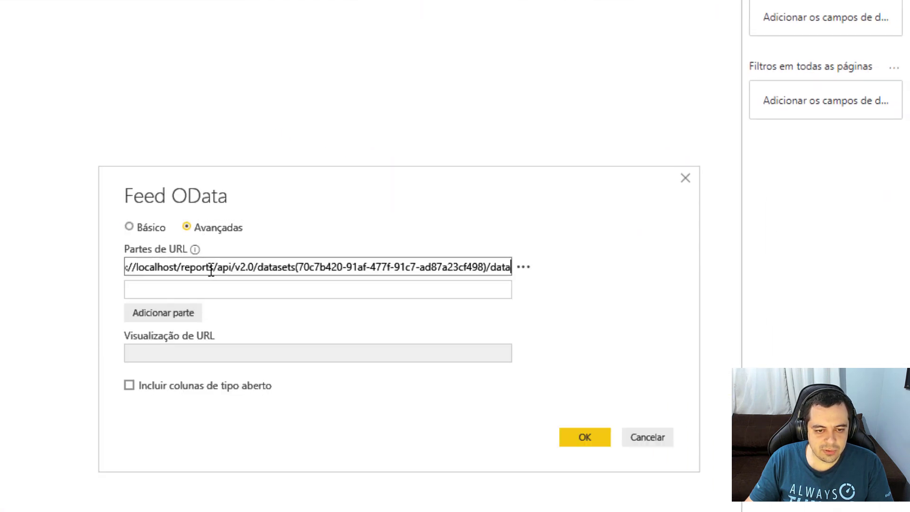
Include open-type columns, confirm the feed and send it to Transformar Dados
click(212, 288)
click(194, 386)
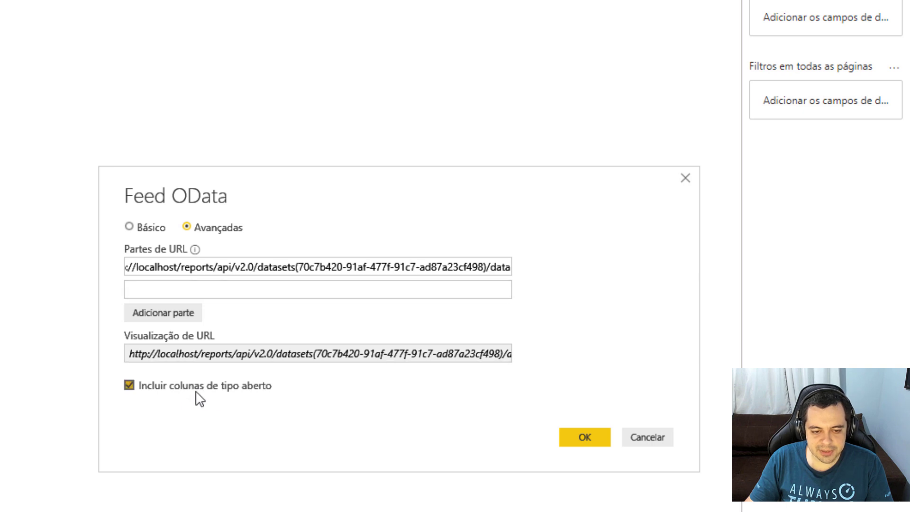
click(579, 437)
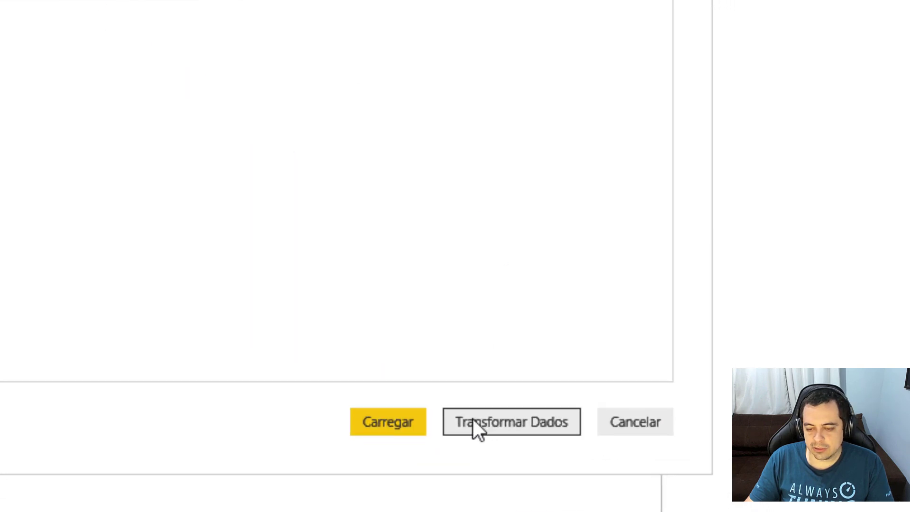
click(542, 420)
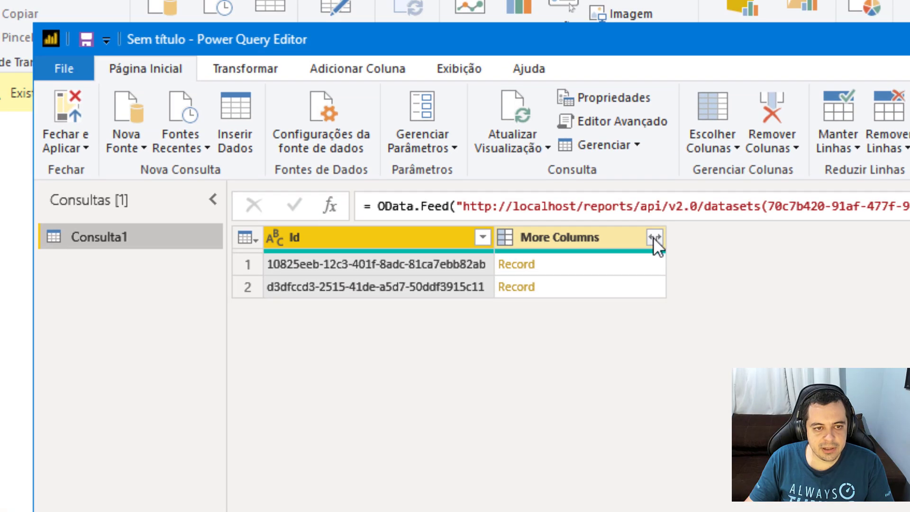
Expand More Columns into unprefixed Codigo, Nome and Ativo, then apply the query
click(655, 237)
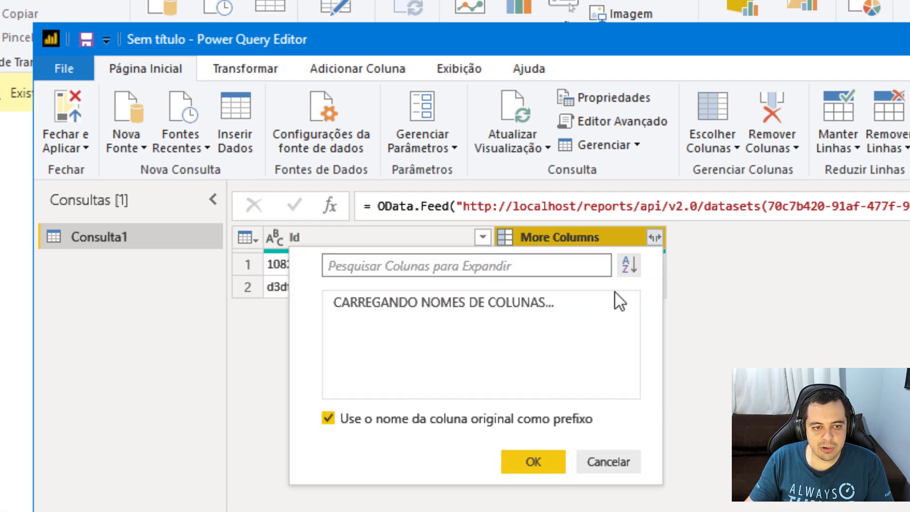
click(365, 420)
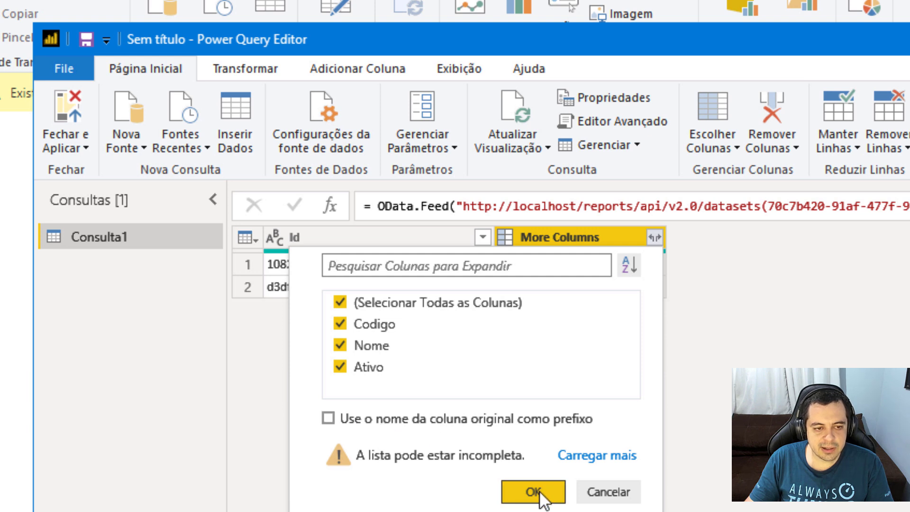
click(513, 486)
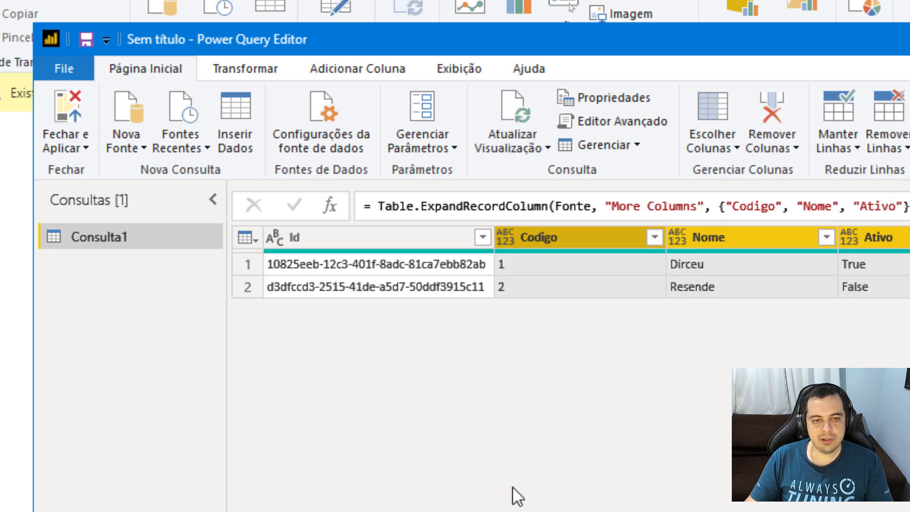
click(672, 266)
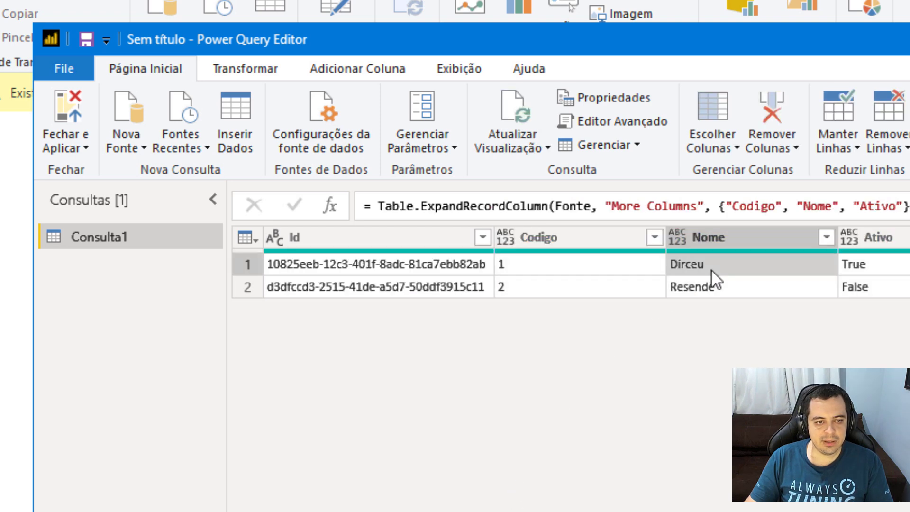
click(57, 104)
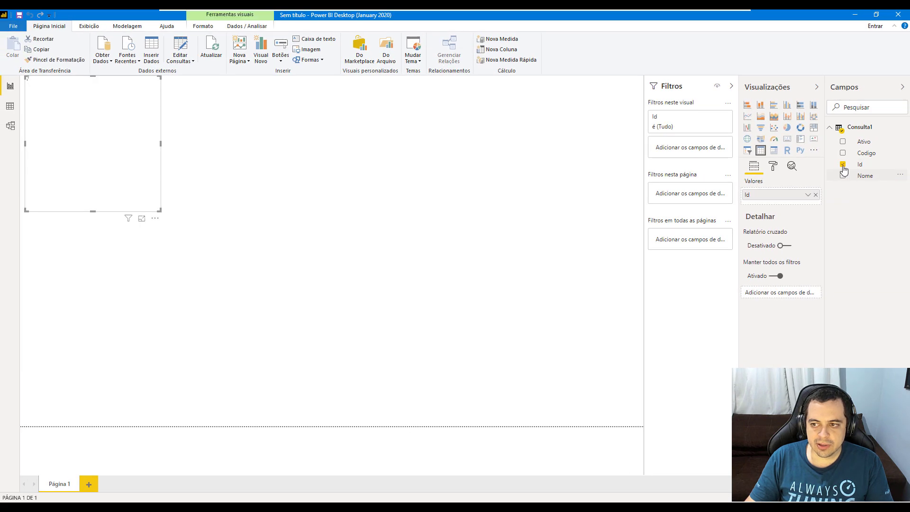
Add Codigo and Ativo to the table visual and widen it
click(843, 153)
click(842, 141)
drag(159, 210, 378, 95)
click(351, 204)
Add small side-by-side slicers for Ativo and Nome, and test filtering to Resende
click(748, 150)
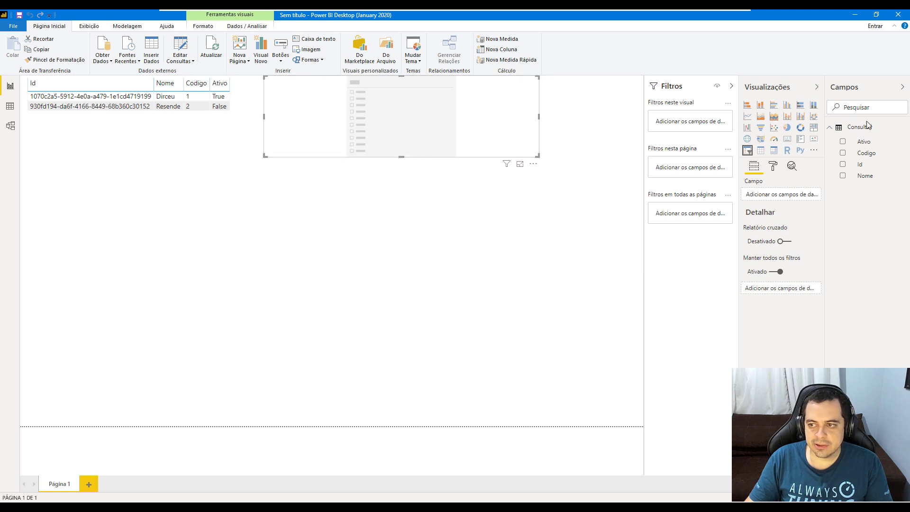
click(843, 142)
drag(538, 156, 326, 119)
click(398, 128)
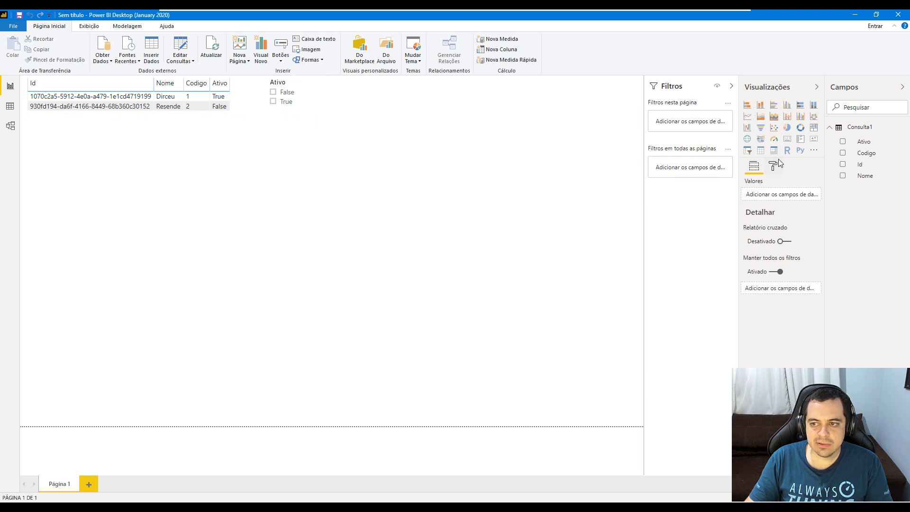
click(747, 150)
drag(237, 190, 518, 92)
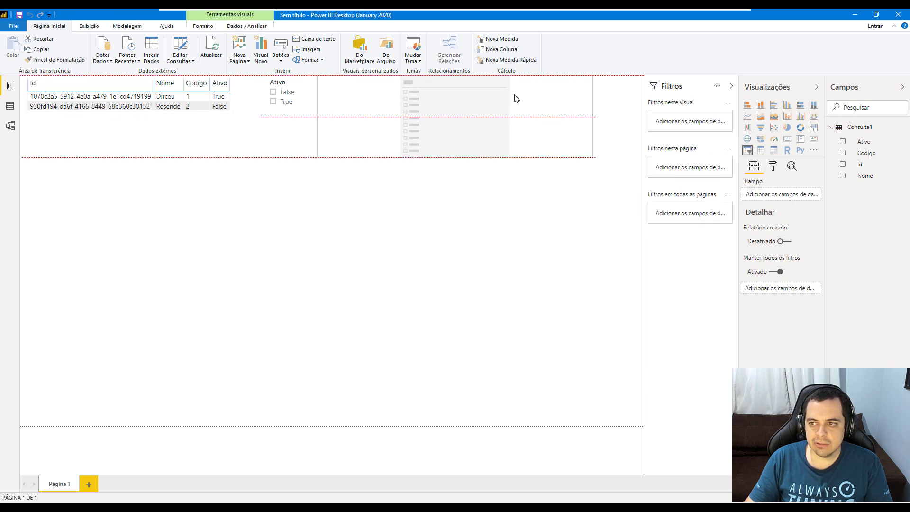
click(842, 177)
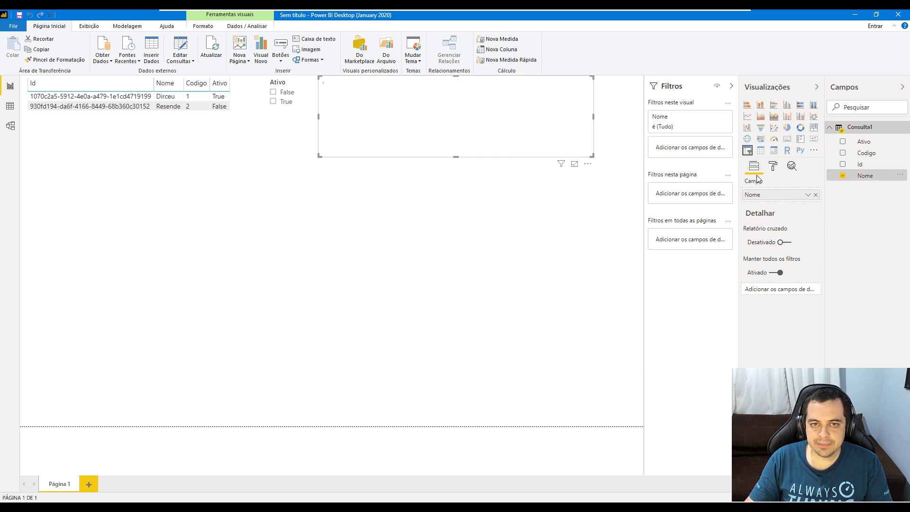
drag(592, 155, 388, 115)
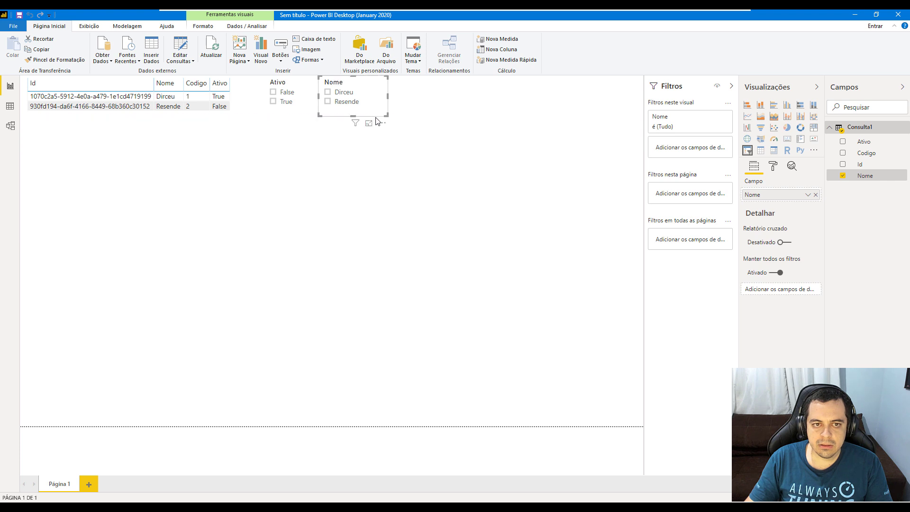
click(351, 103)
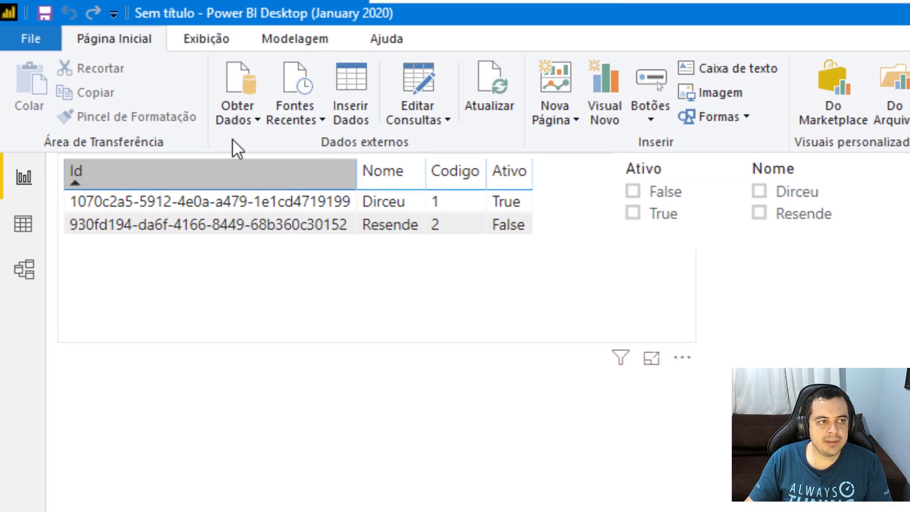
Save the report to the localhost/reports Teste folder as Plan2 and dismiss the success message
click(7, 28)
mouse_move(107, 229)
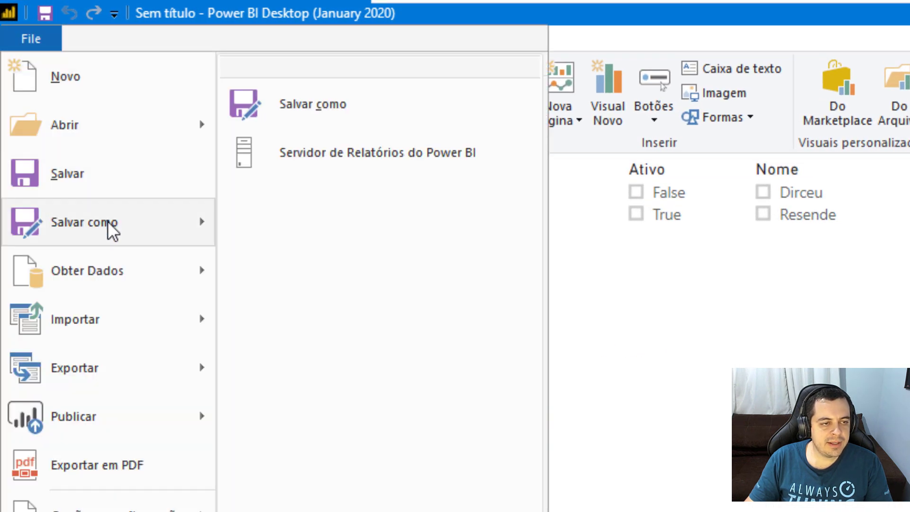
click(318, 172)
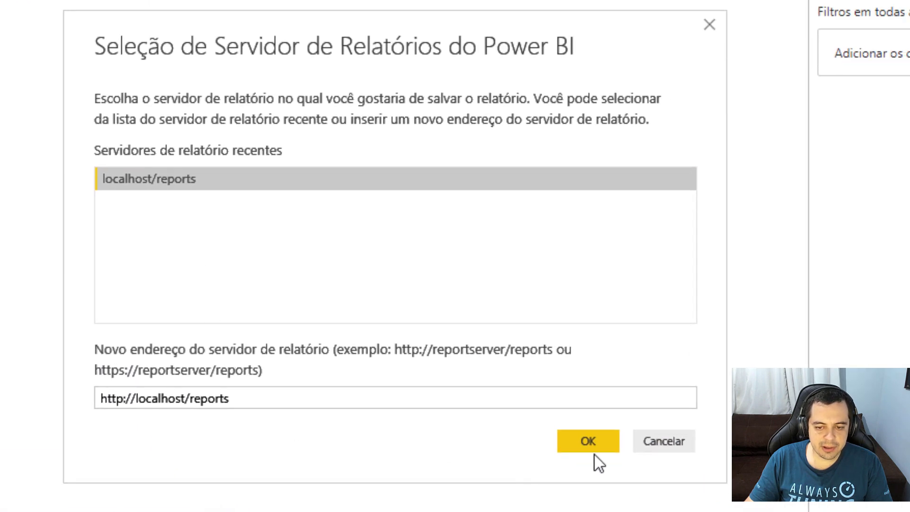
click(595, 452)
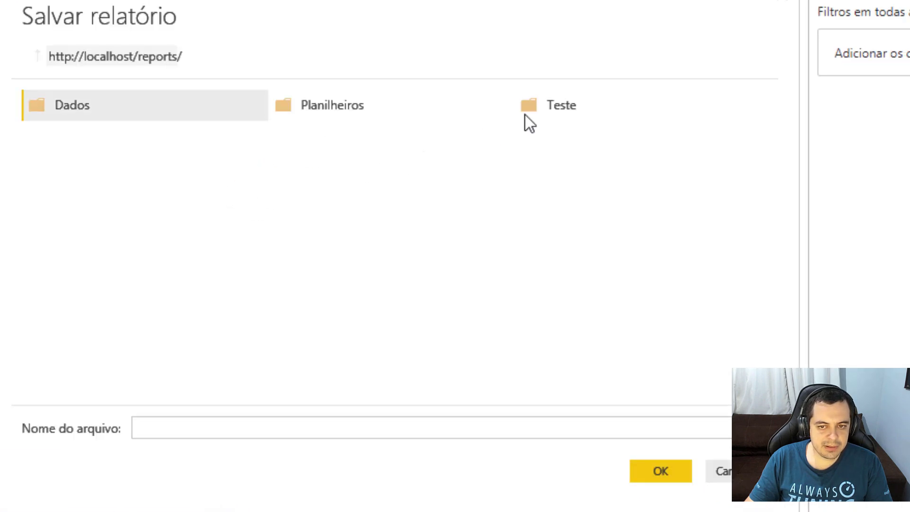
double_click(547, 107)
click(169, 425)
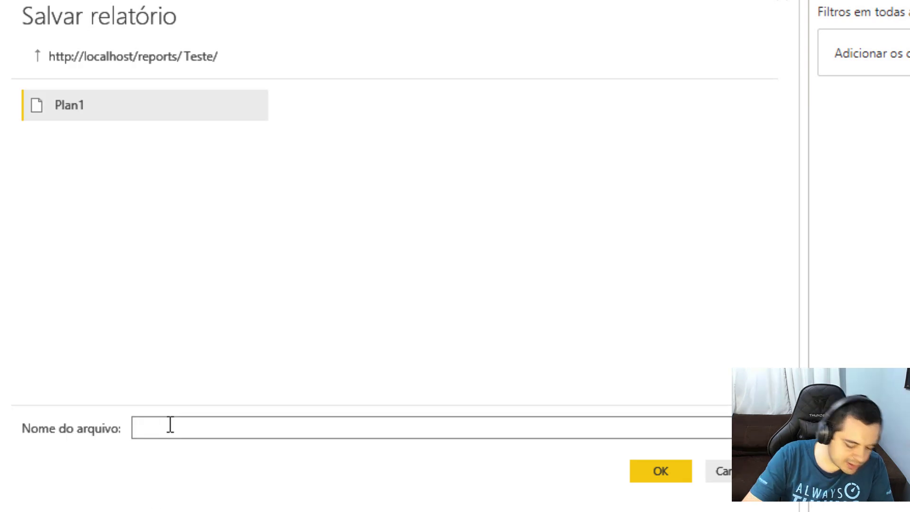
text(Plan2)
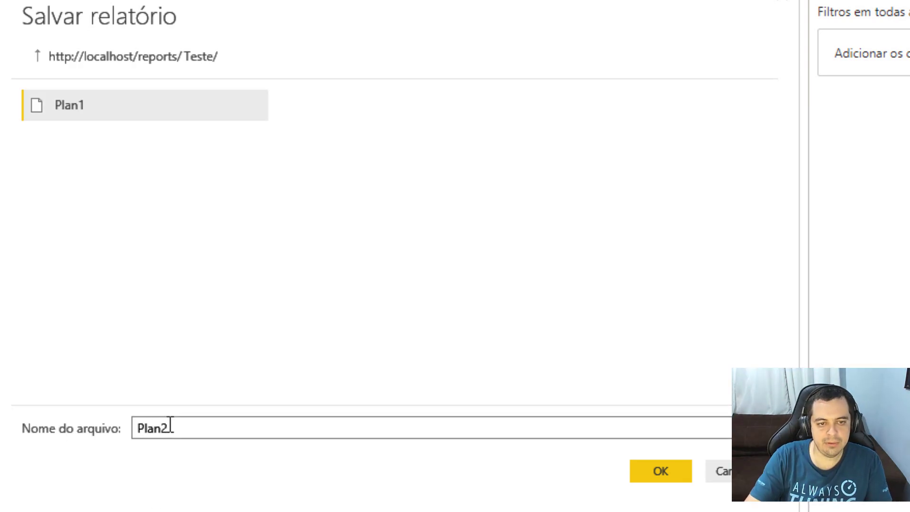
key(Return)
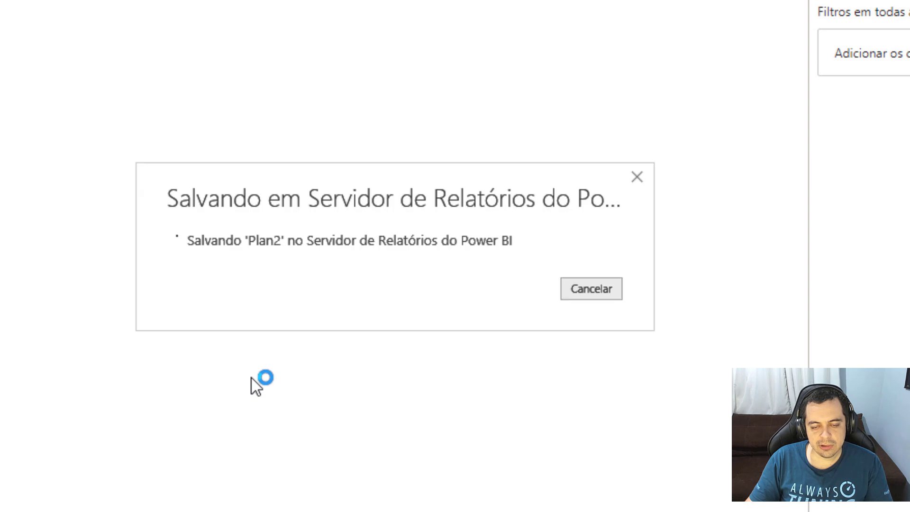
drag(366, 202, 311, 113)
click(469, 230)
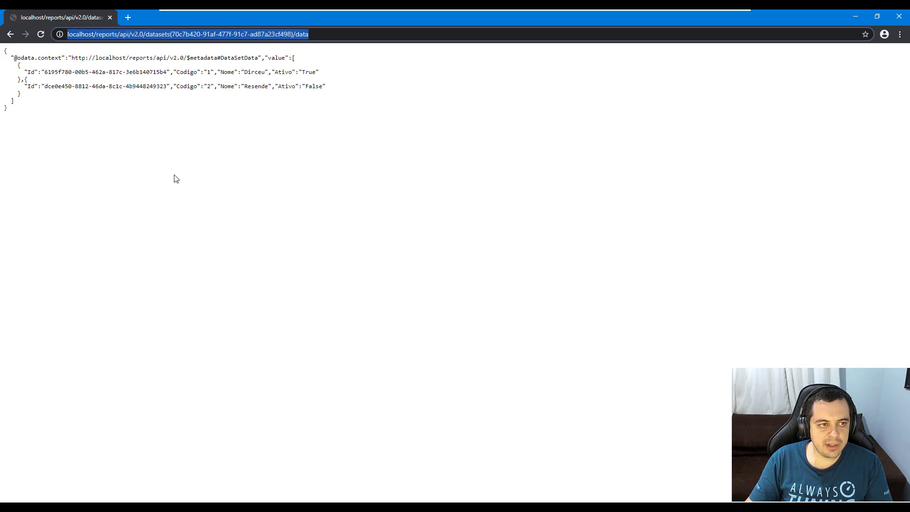
Return to the portal and open the Teste folder to confirm Plan2 sits beside Plan1
click(10, 36)
click(10, 36)
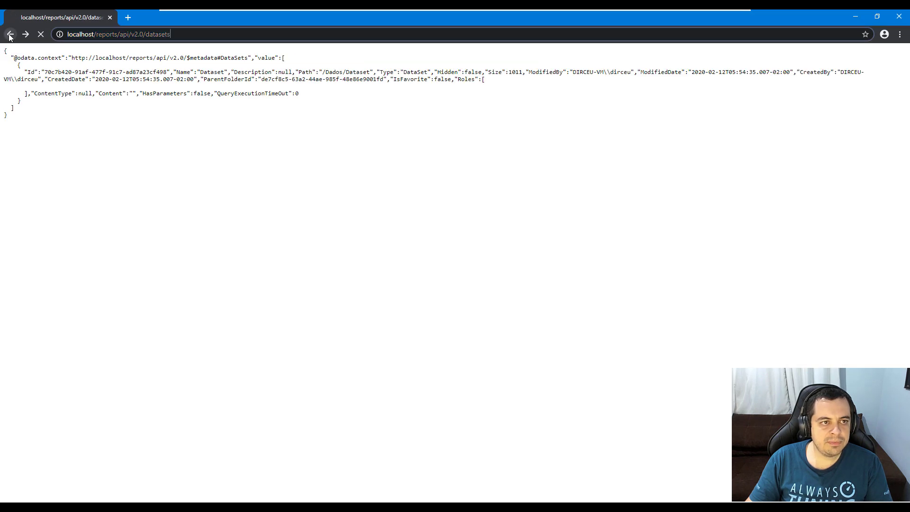
click(9, 36)
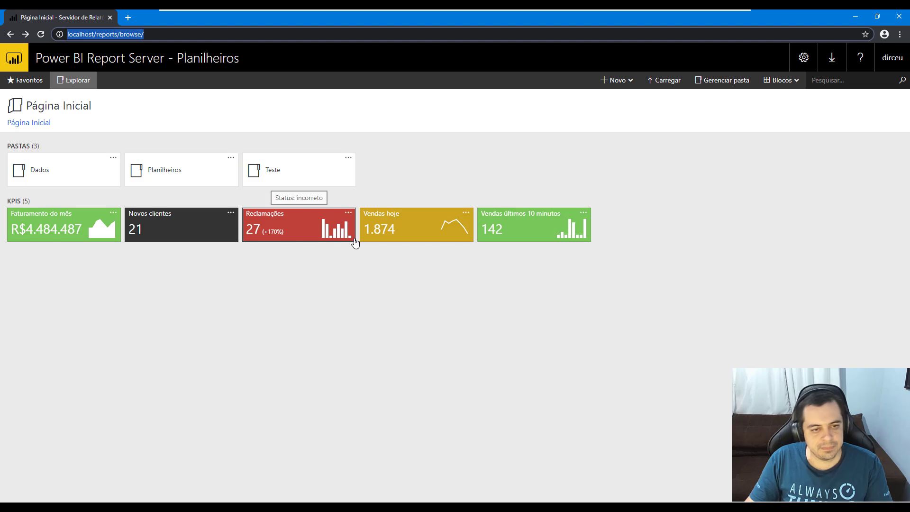
click(276, 180)
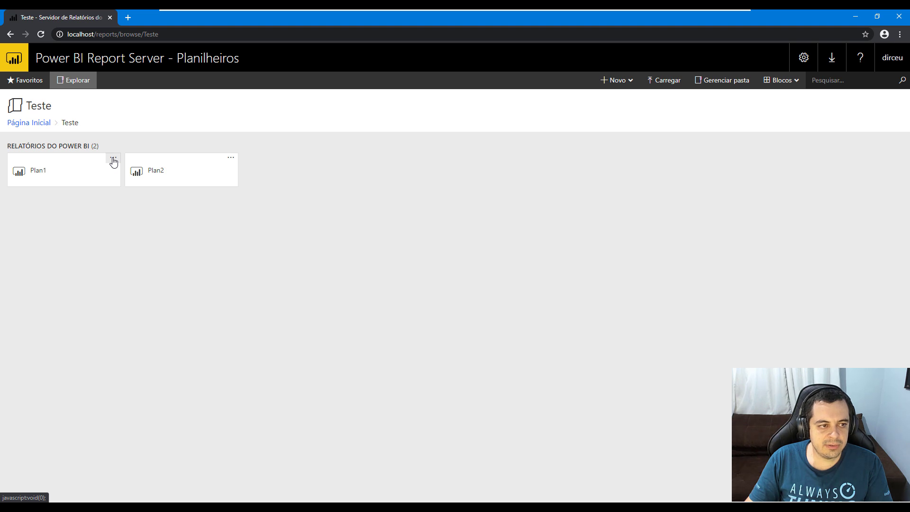
From Página Inicial, open the Dados folder and show the Dataset item's options menu
click(26, 125)
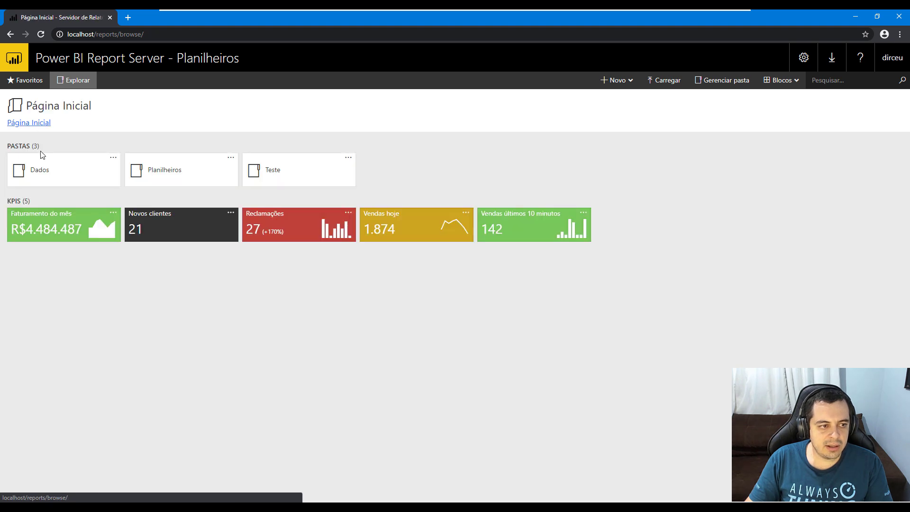
click(77, 174)
click(113, 158)
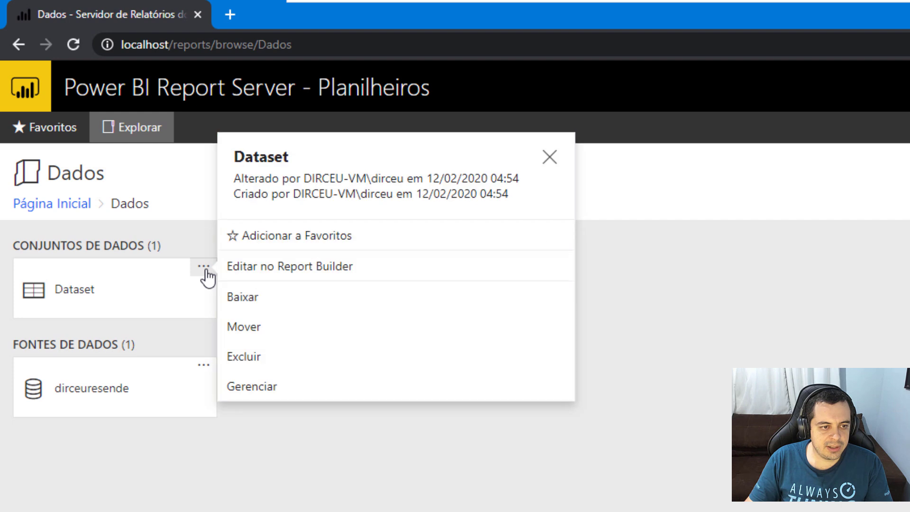
Confirm the Dataset has no dependent items, then reopen the Teste folder listing Plan1 and Plan2
click(271, 392)
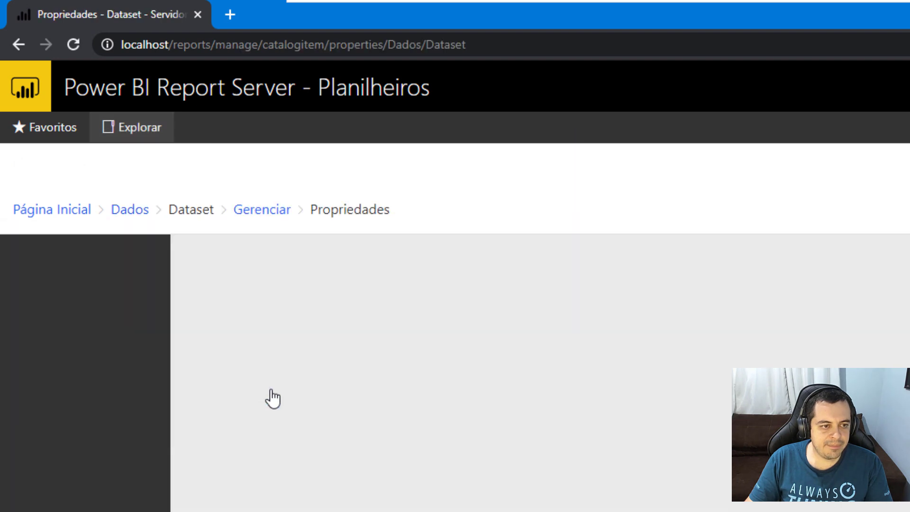
click(67, 353)
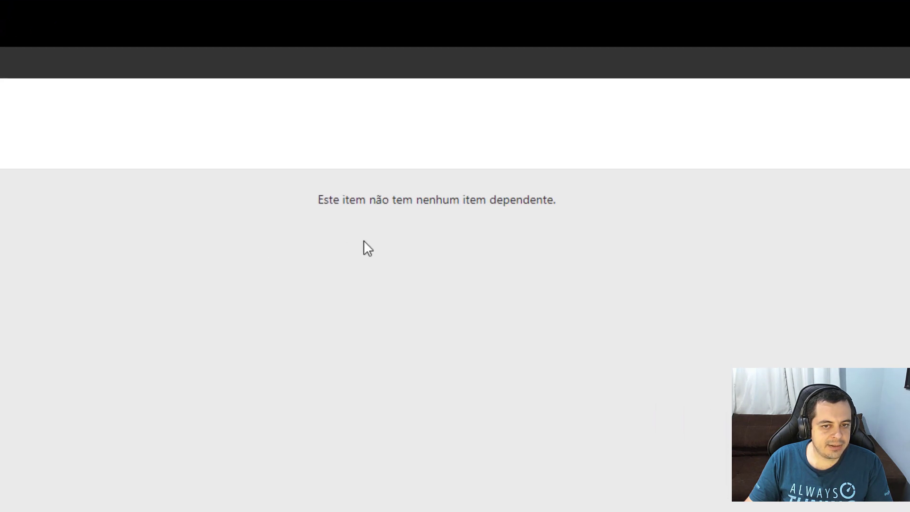
drag(318, 200, 616, 206)
drag(324, 199, 596, 211)
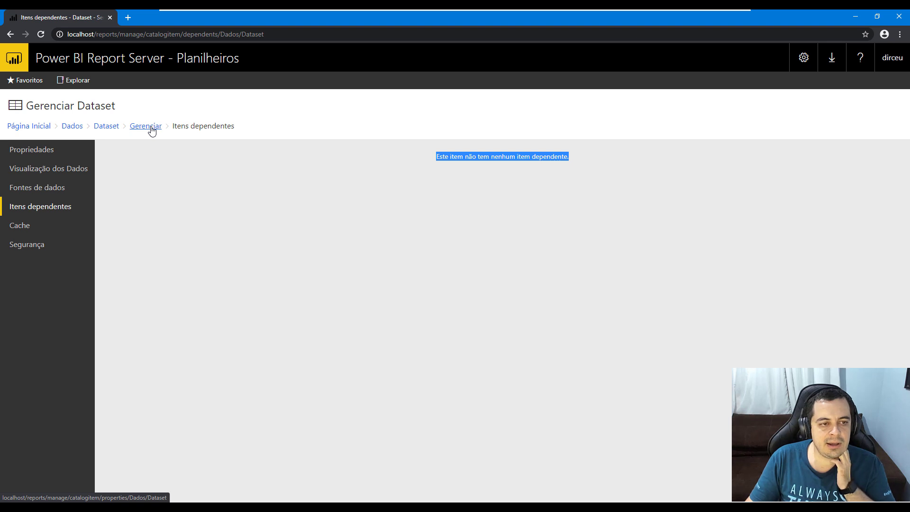
drag(172, 127, 260, 130)
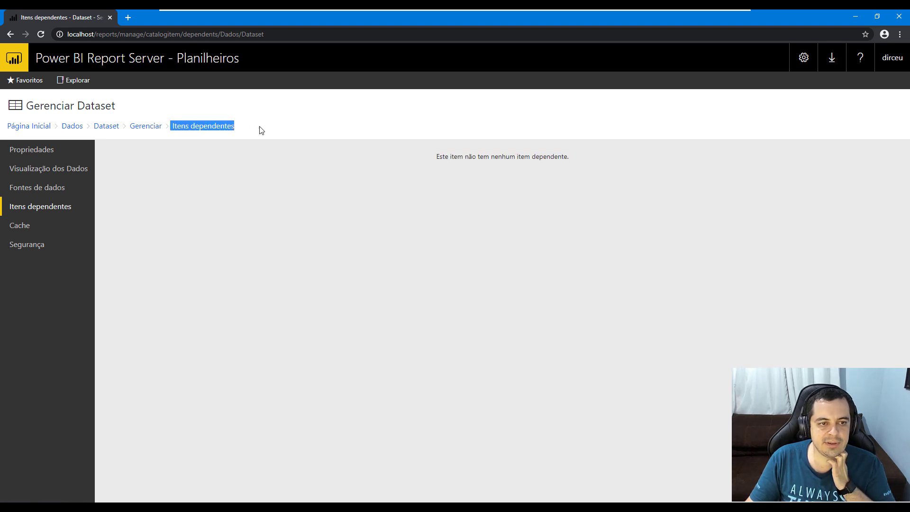
click(439, 162)
drag(439, 155, 596, 157)
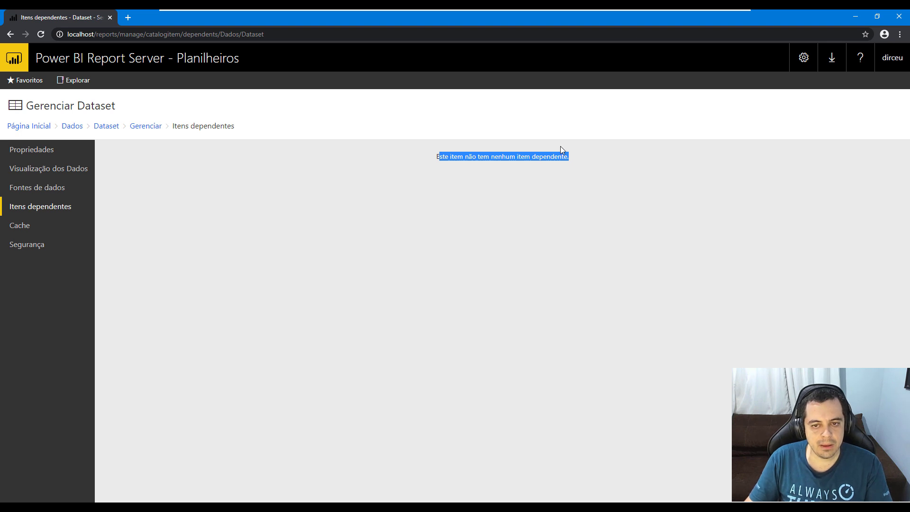
click(50, 127)
click(275, 178)
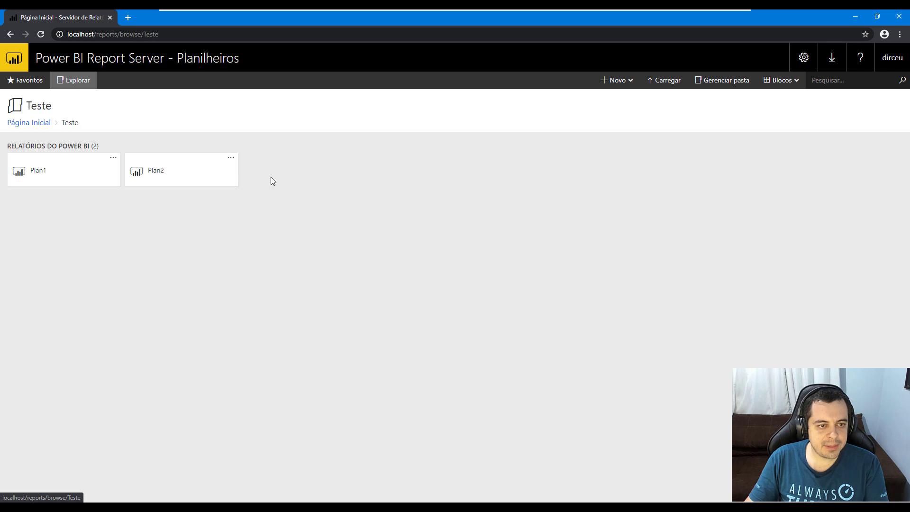
View Plan1, refresh Plan2, then reopen Plan1; both show clients Resende and Dirceu
click(92, 172)
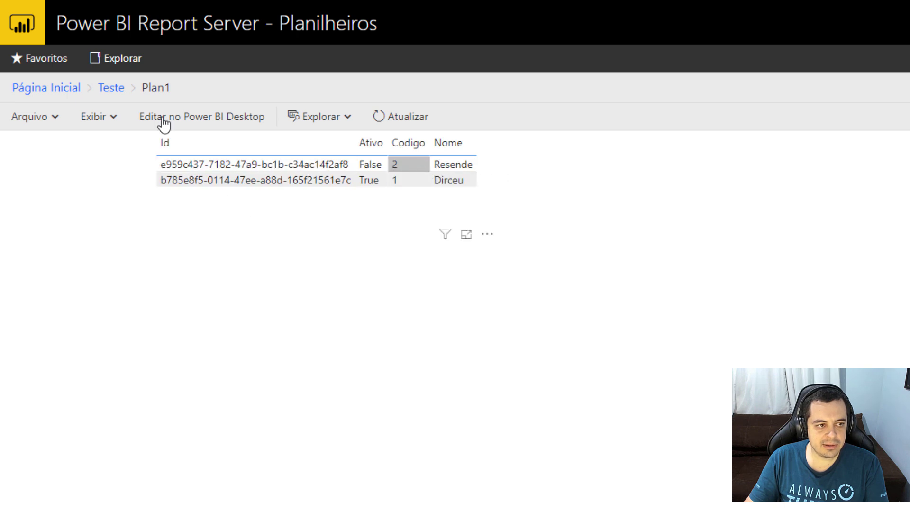
click(102, 88)
click(331, 212)
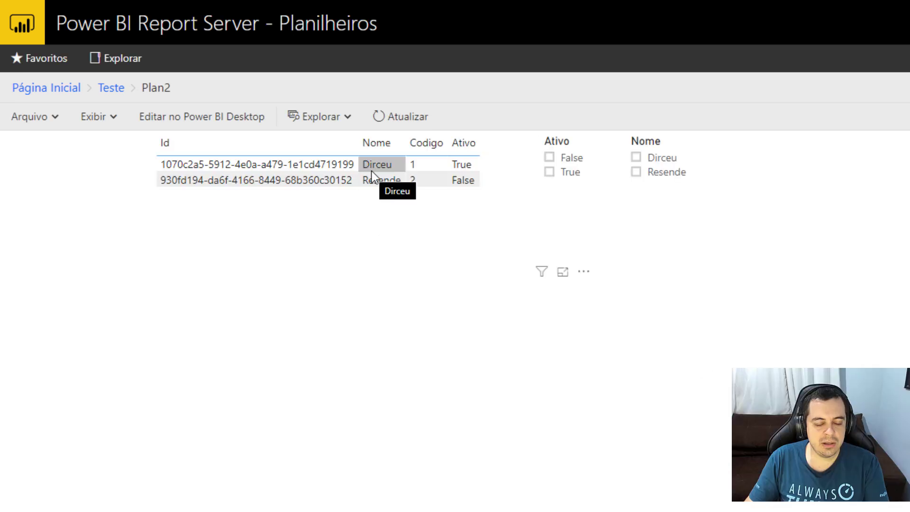
click(390, 122)
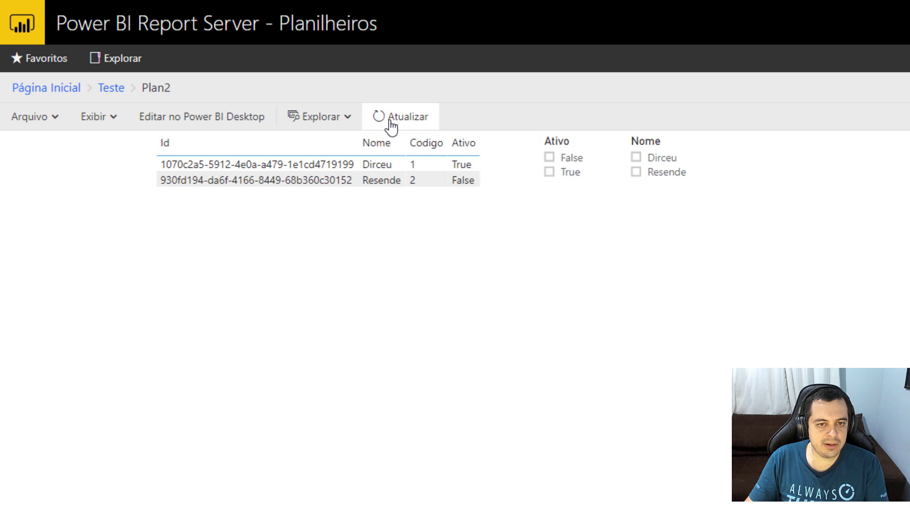
click(113, 88)
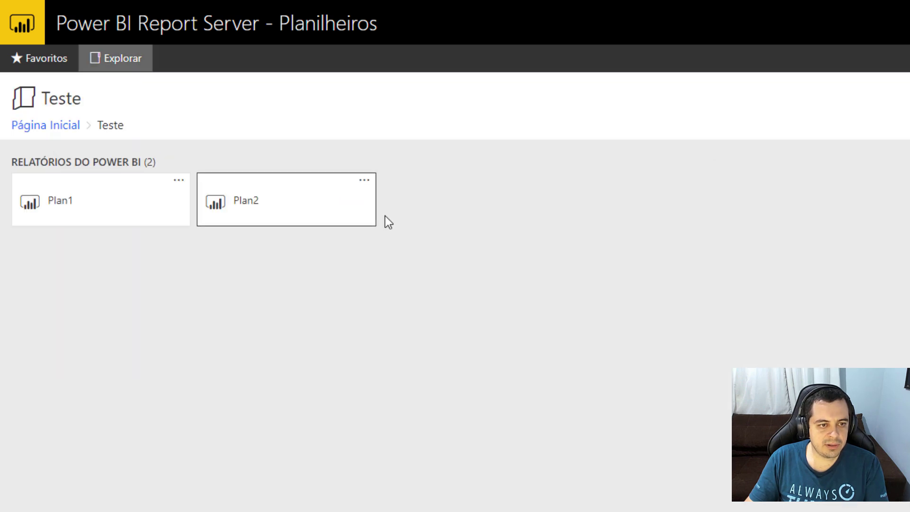
click(122, 198)
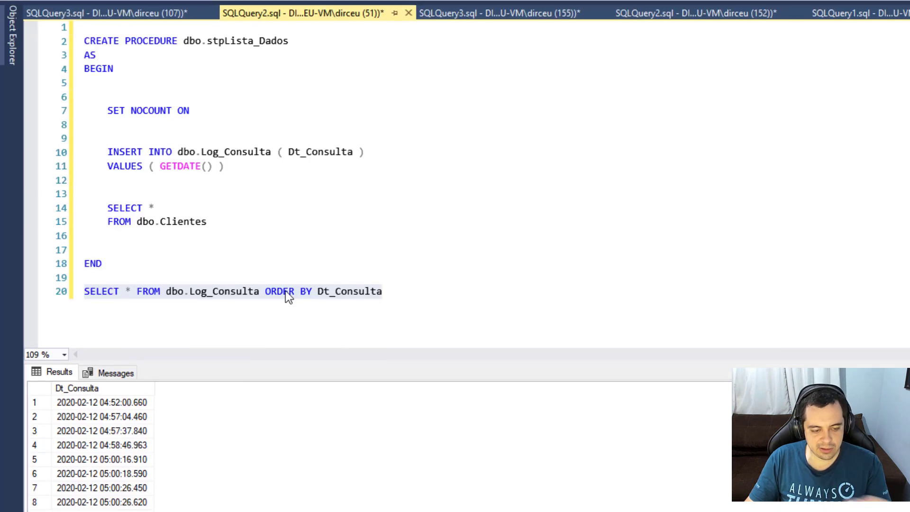
Rerun SELECT * FROM dbo.Log_Consulta ORDER BY Dt_Consulta, showing 14 logged runs, then return to the browser
click(65, 151)
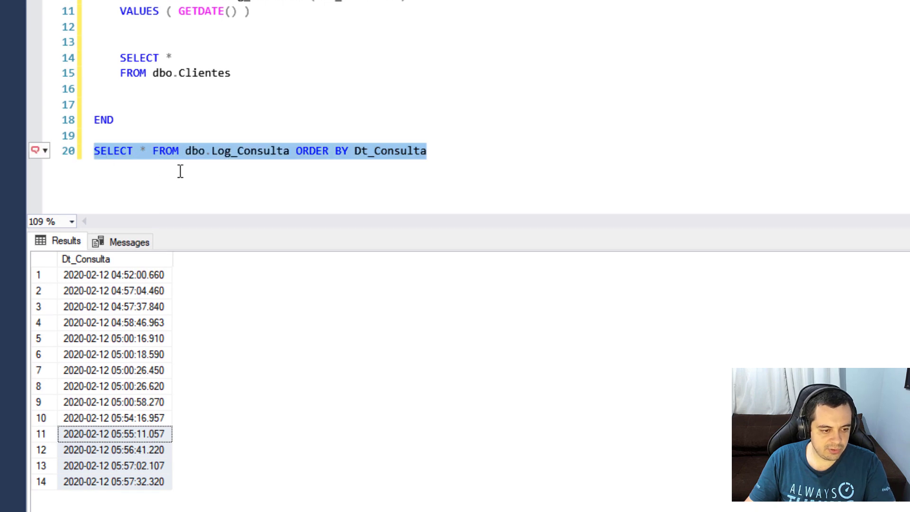
key(F5)
key(F5)
key(F5)
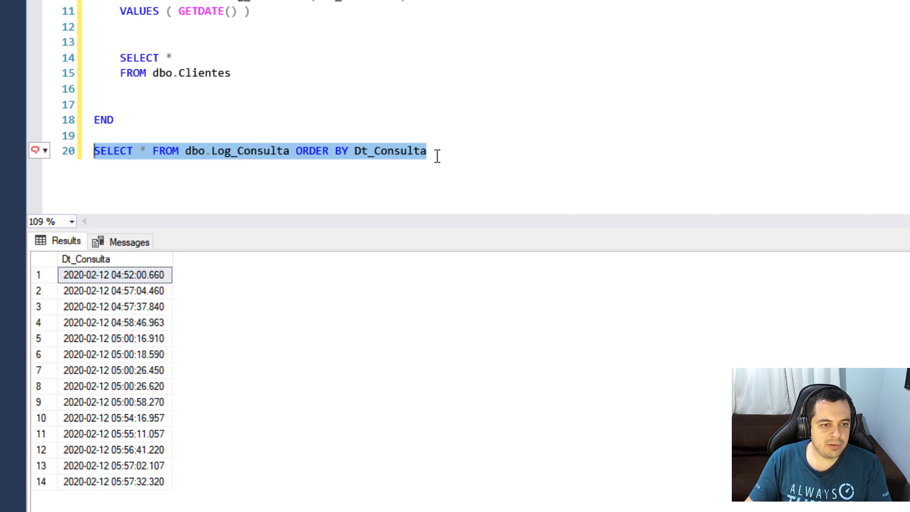
drag(437, 154, 10, 147)
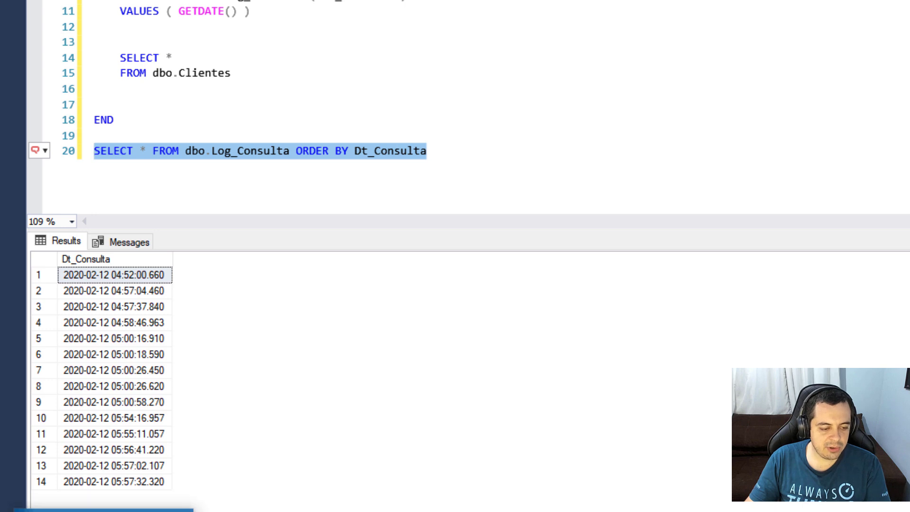
click(142, 510)
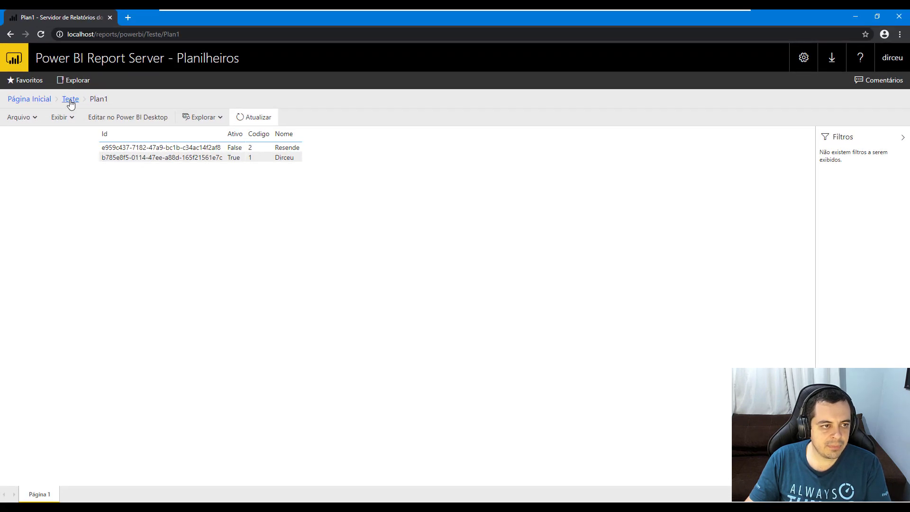
Start a new scheduled refresh plan for Plan1 described as 'A cada 1 hora'
click(70, 100)
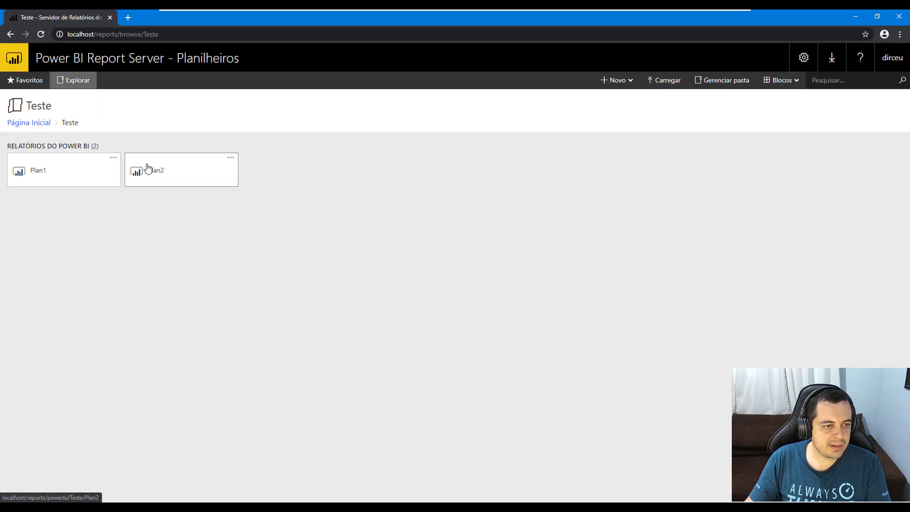
click(115, 161)
click(152, 236)
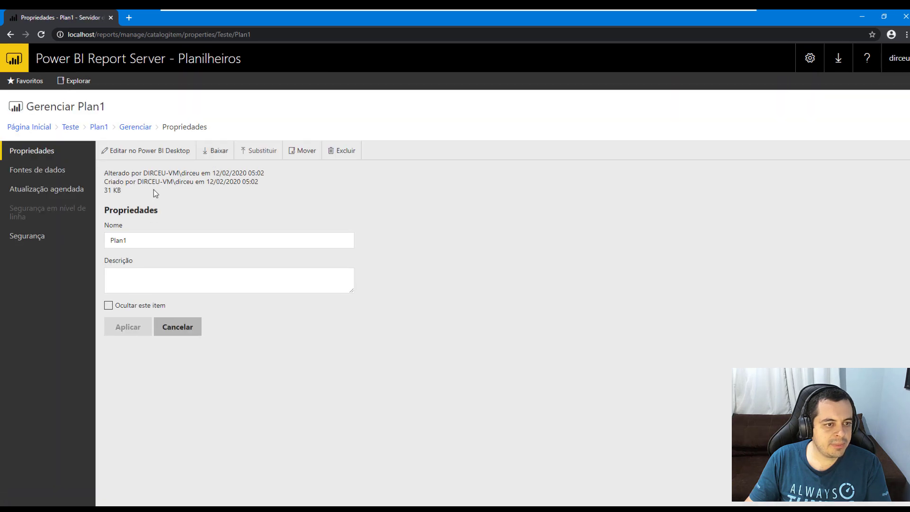
click(51, 191)
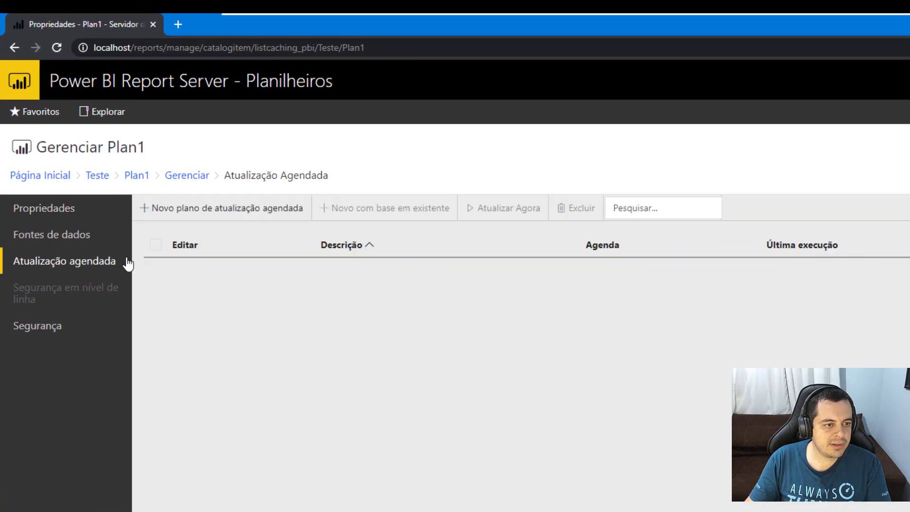
click(188, 214)
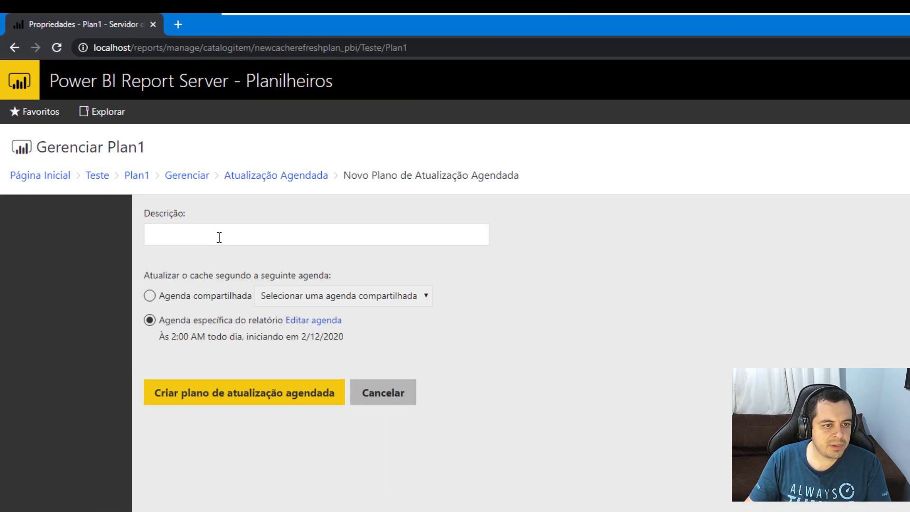
click(217, 234)
text(A cada 1 hora)
Schedule the plan to run every hour starting at 7:00 and create it
click(307, 322)
click(155, 302)
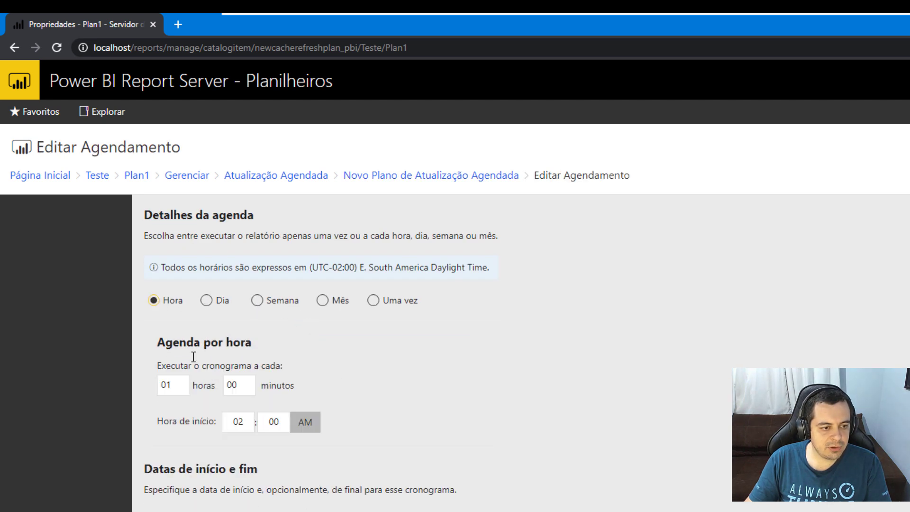
click(225, 418)
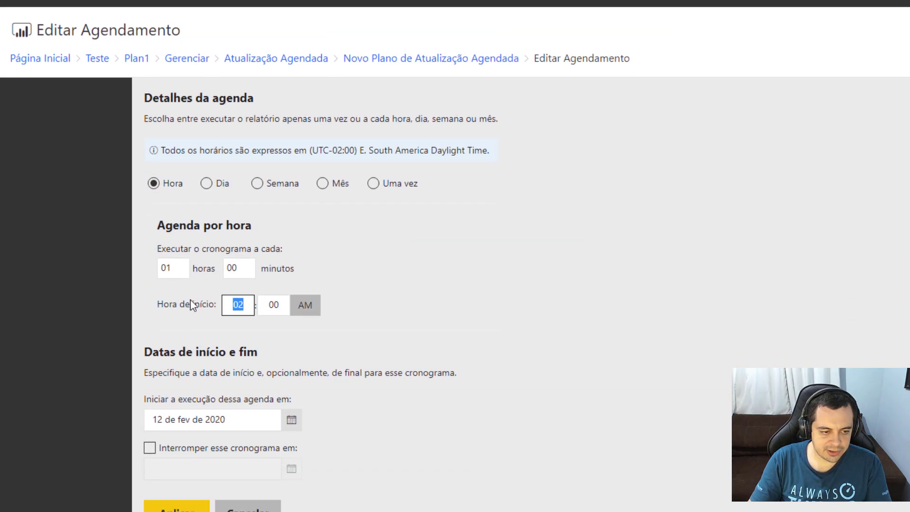
key(BackSpace)
text(7)
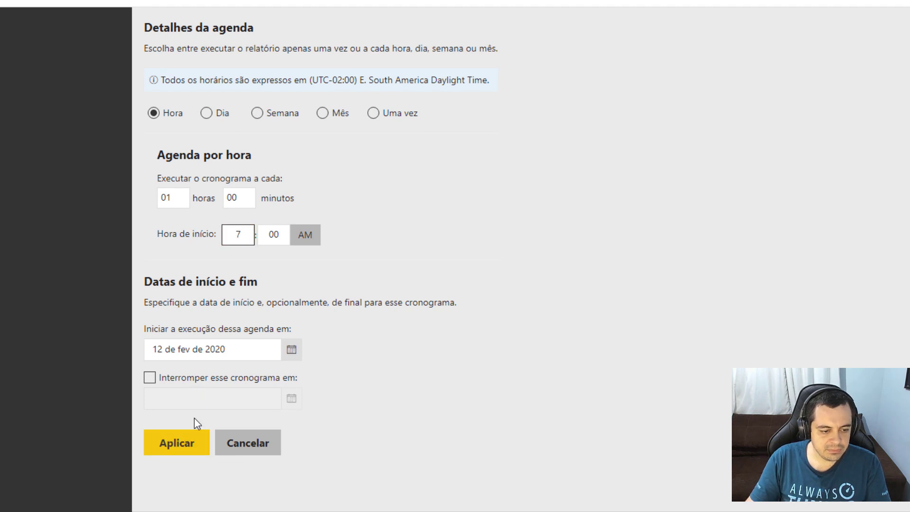
click(185, 441)
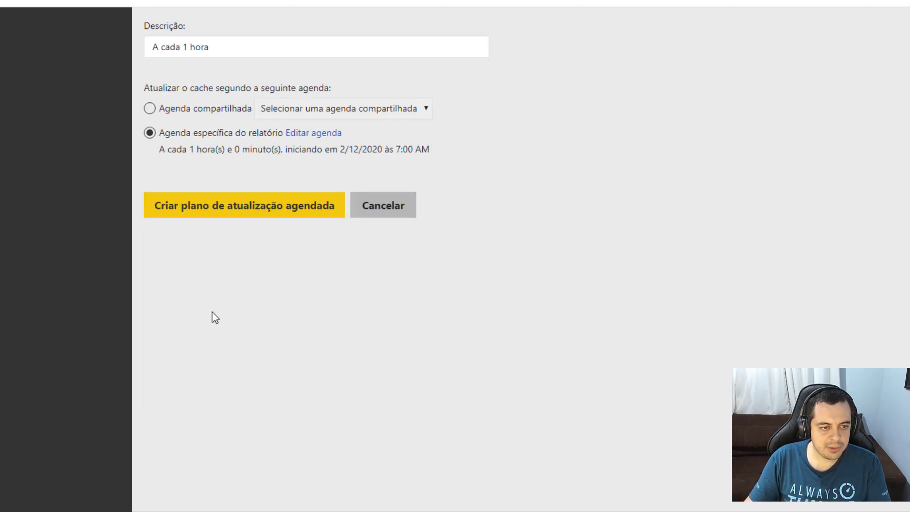
click(222, 209)
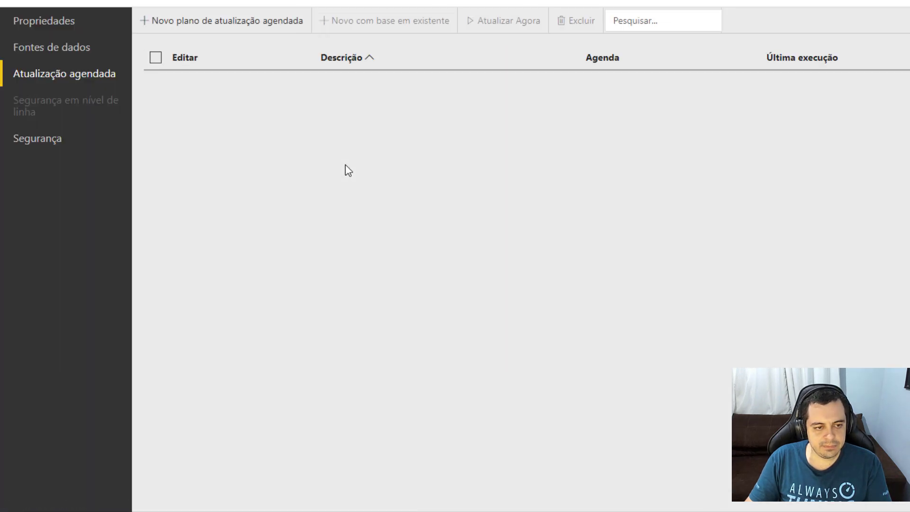
Run Plan1's refresh plan immediately and reload to read the data source login-failure error
click(156, 59)
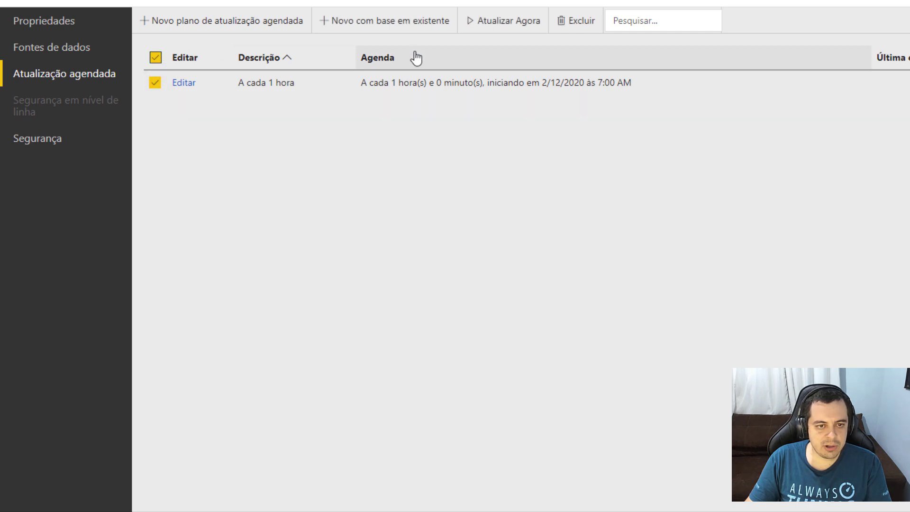
click(455, 50)
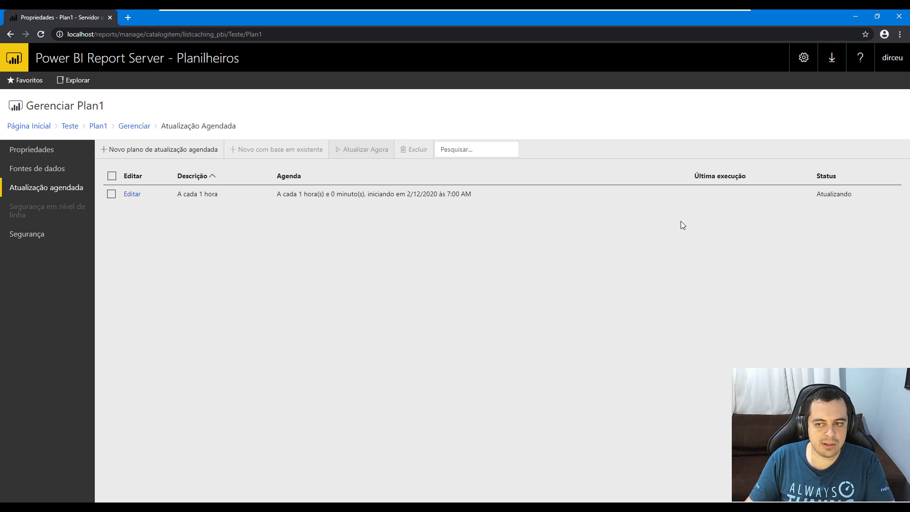
key(F5)
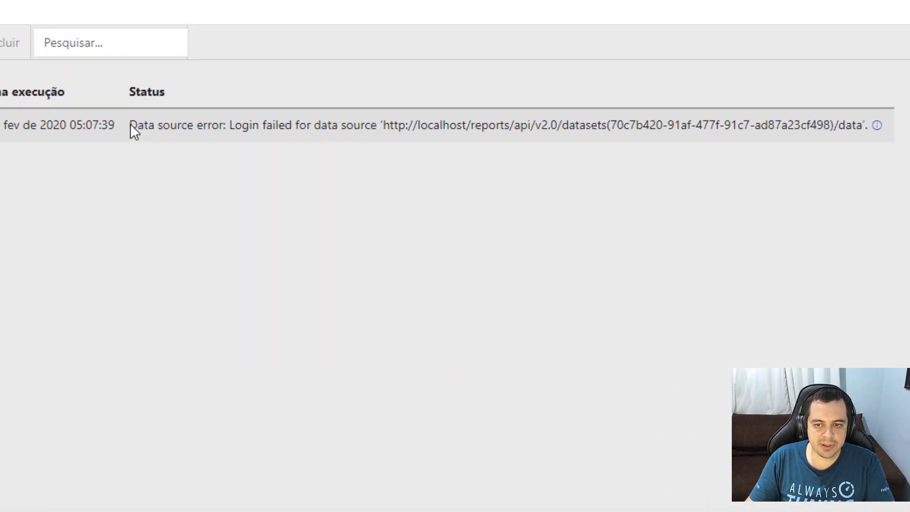
drag(488, 194, 611, 193)
drag(359, 126, 871, 126)
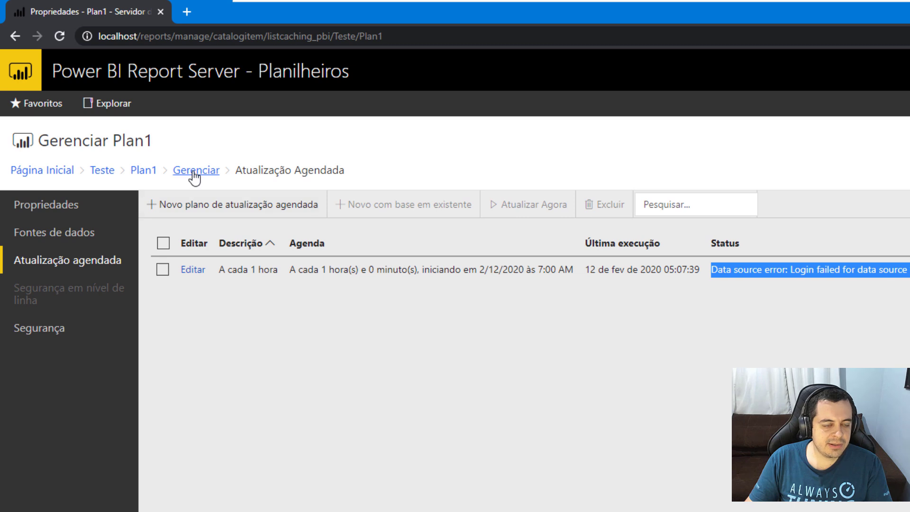
drag(237, 172, 385, 171)
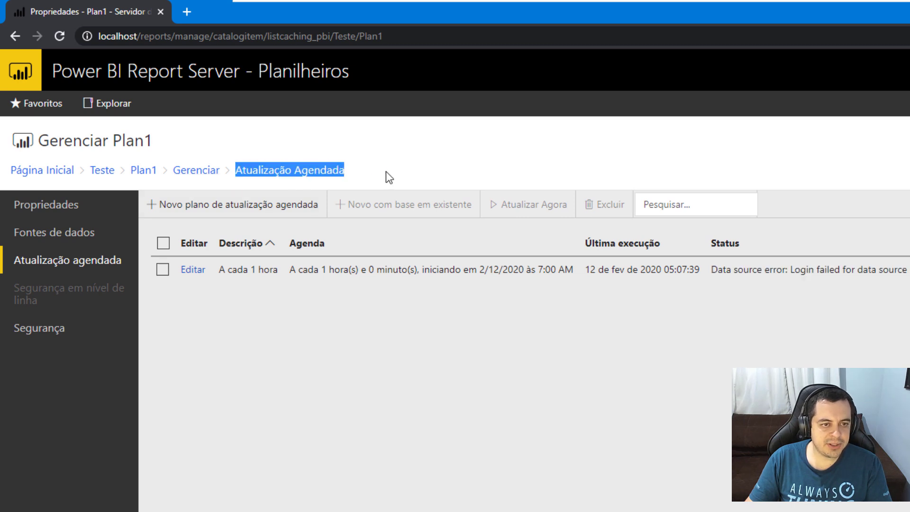
click(386, 171)
Switch Plan1's OData source to Windows authentication with username and password, test successfully, and save
click(52, 234)
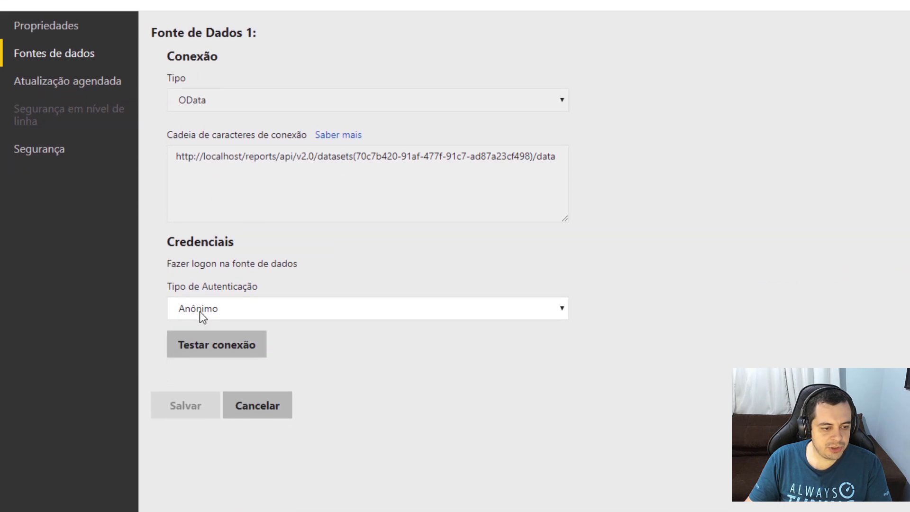
click(206, 315)
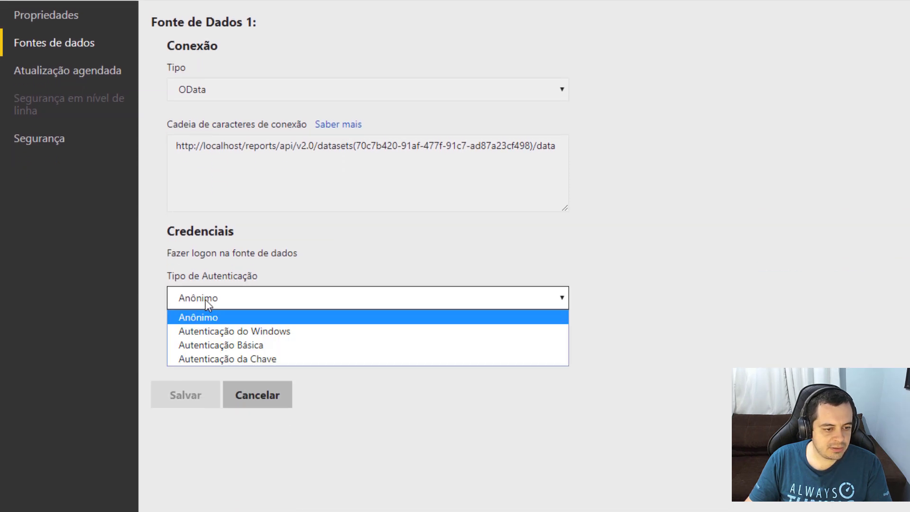
click(213, 331)
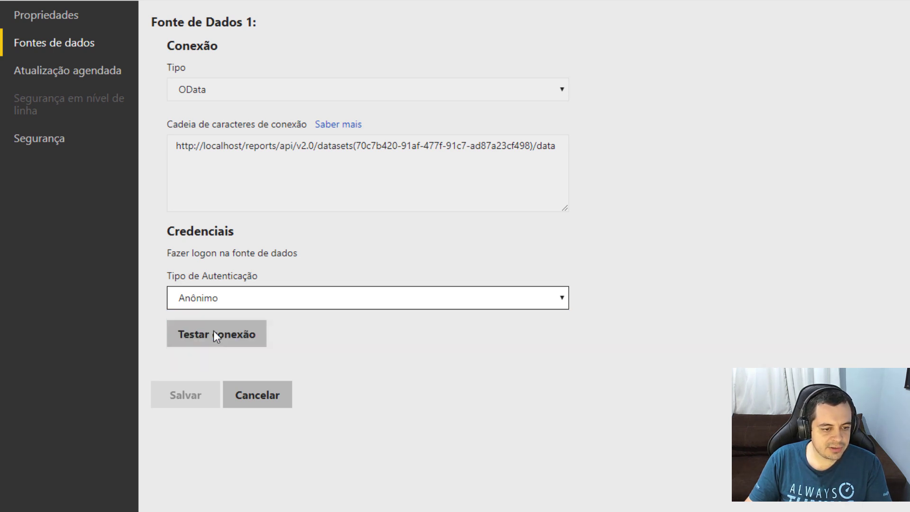
click(223, 353)
text(dirceu)
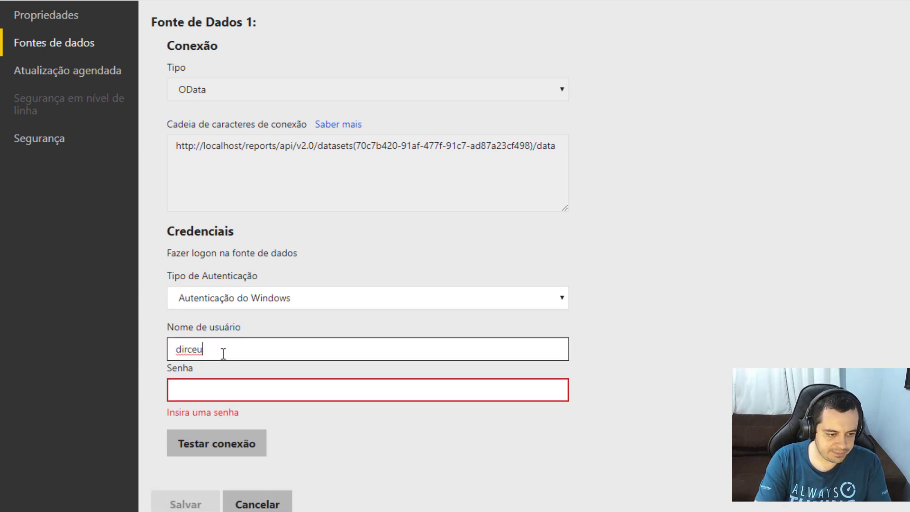
key(Tab)
text(******)
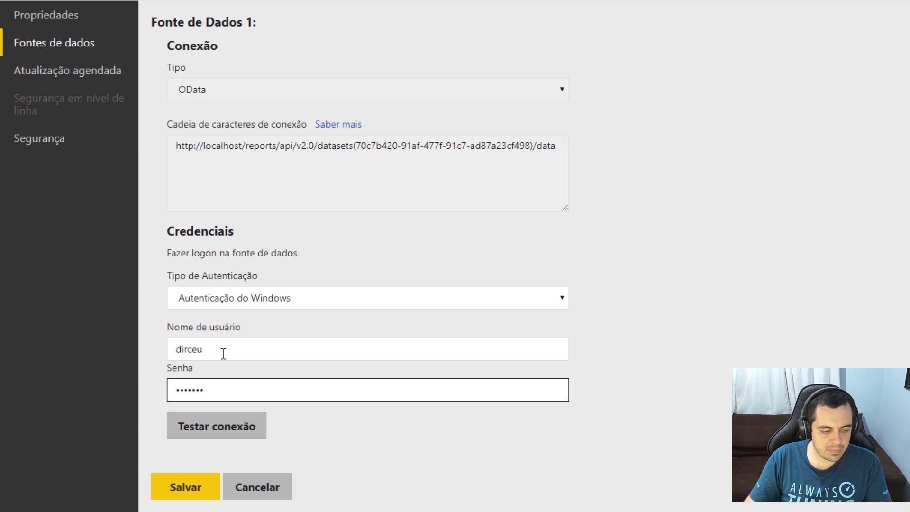
click(218, 425)
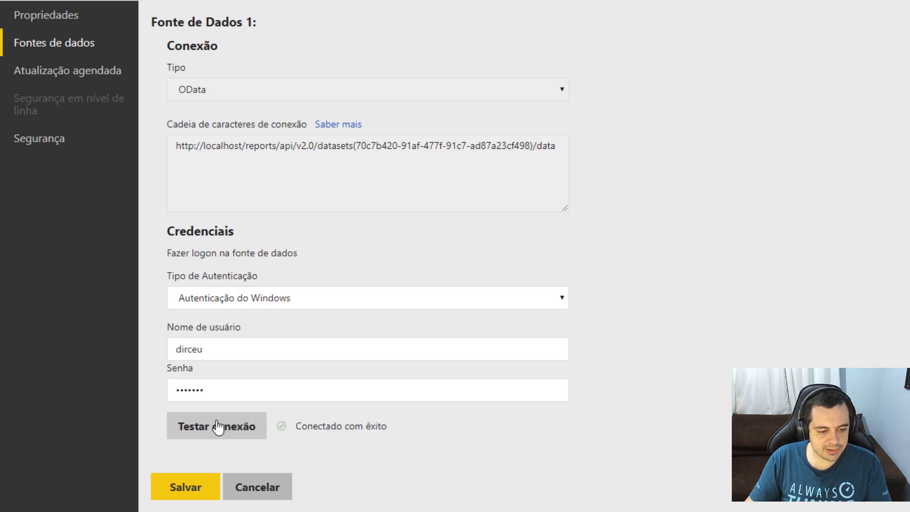
click(189, 488)
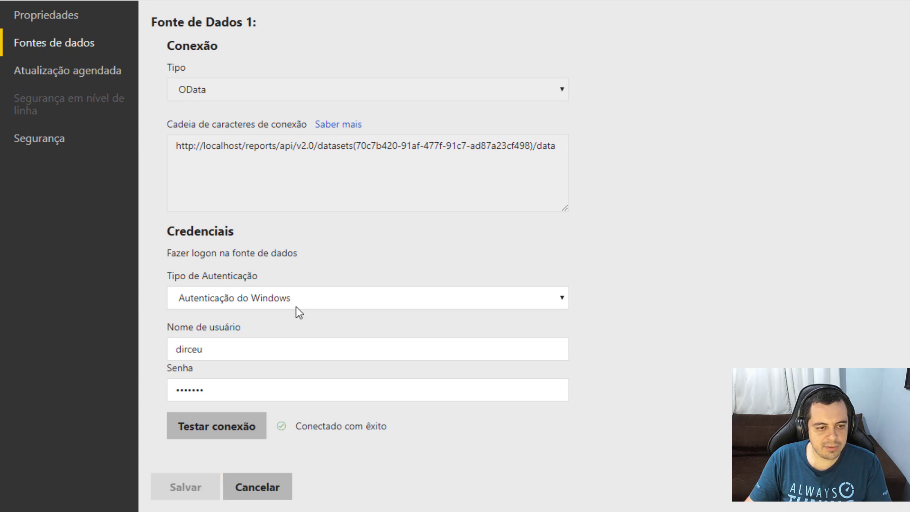
click(61, 72)
Run the hourly plan on demand and reload until the status reads Completed Data Refresh
click(163, 53)
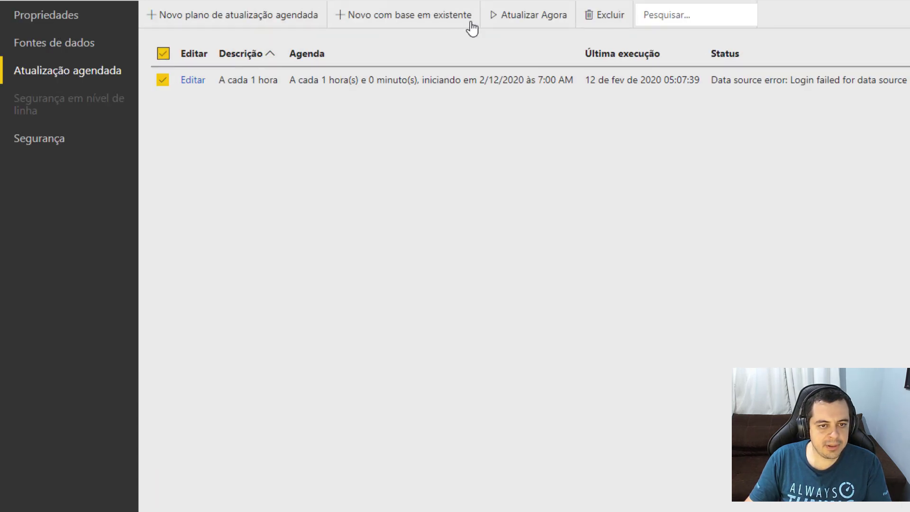
click(496, 15)
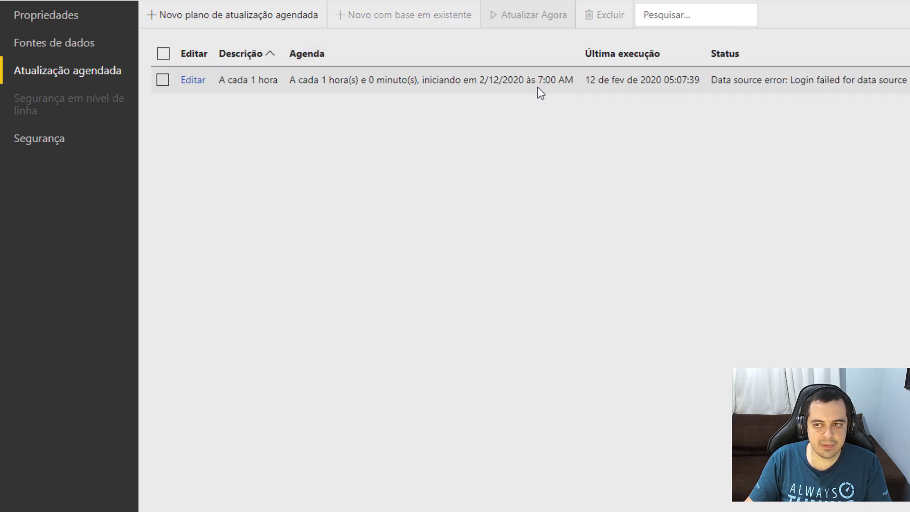
key(F5)
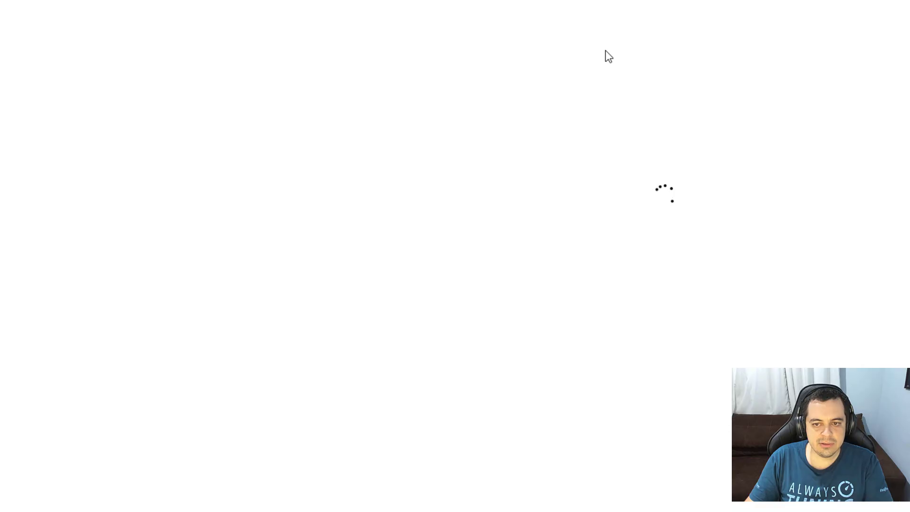
drag(726, 141, 830, 139)
click(734, 156)
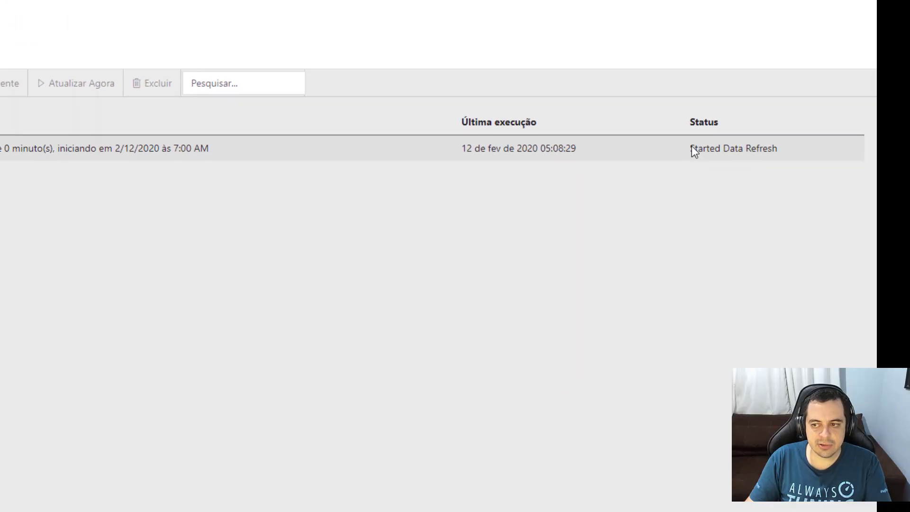
key(F5)
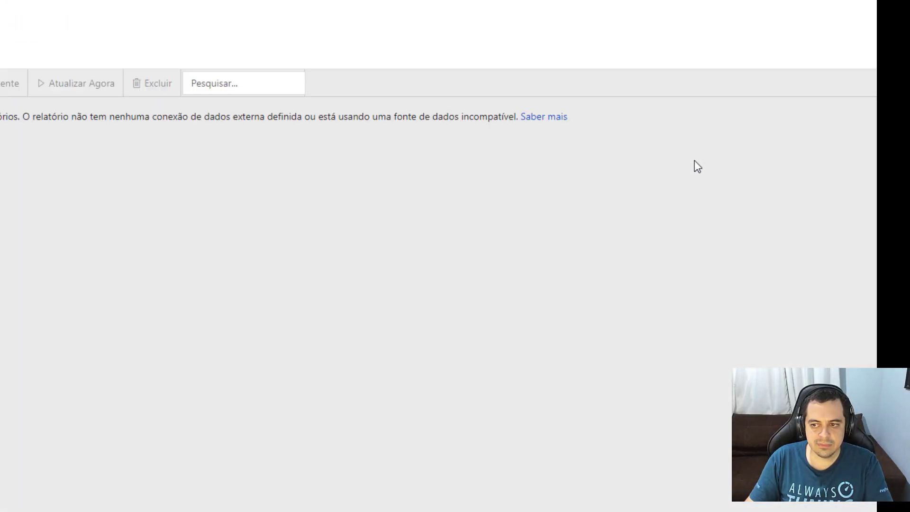
drag(664, 148, 782, 149)
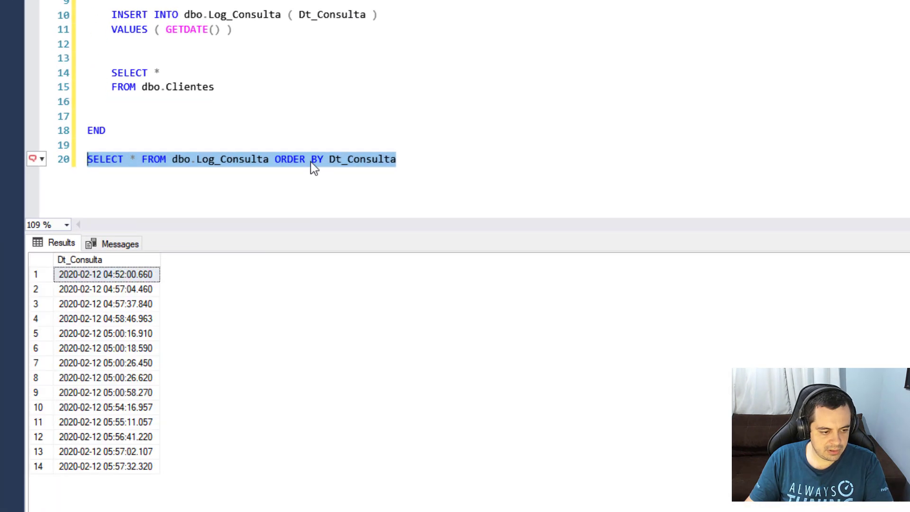
Review the newest Dt_Consulta timestamps, row 14 at 05:57:32.320, in the Log_Consulta results
click(112, 468)
click(118, 454)
click(120, 468)
click(207, 136)
click(203, 143)
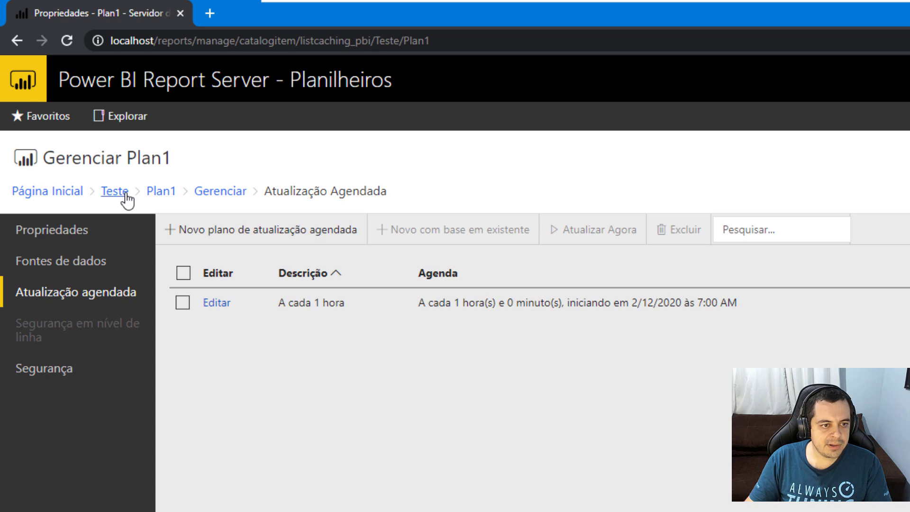
Open Plan2's data source settings and choose Windows authentication
click(115, 192)
click(257, 266)
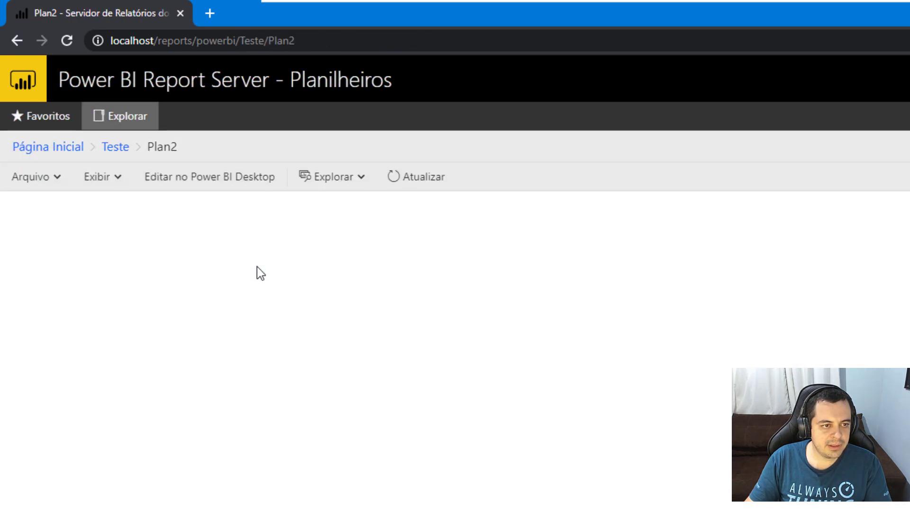
click(113, 147)
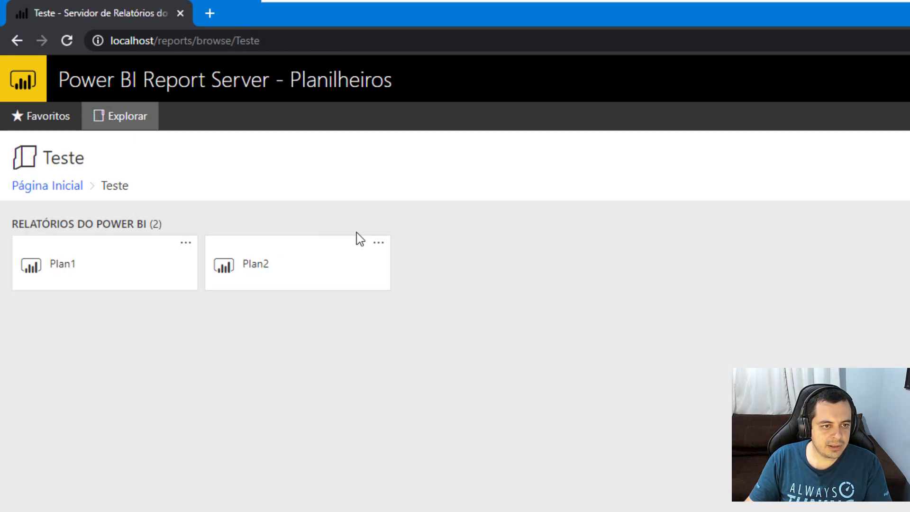
click(377, 246)
click(469, 366)
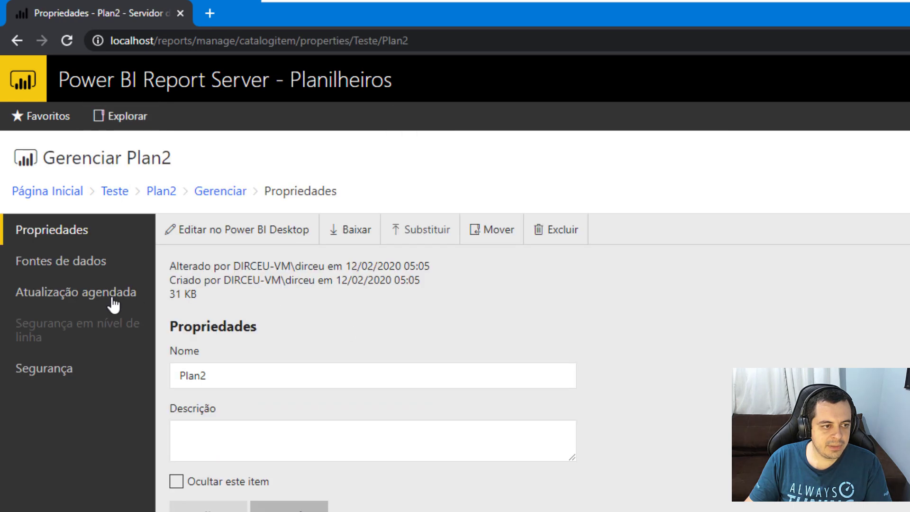
click(76, 300)
click(81, 264)
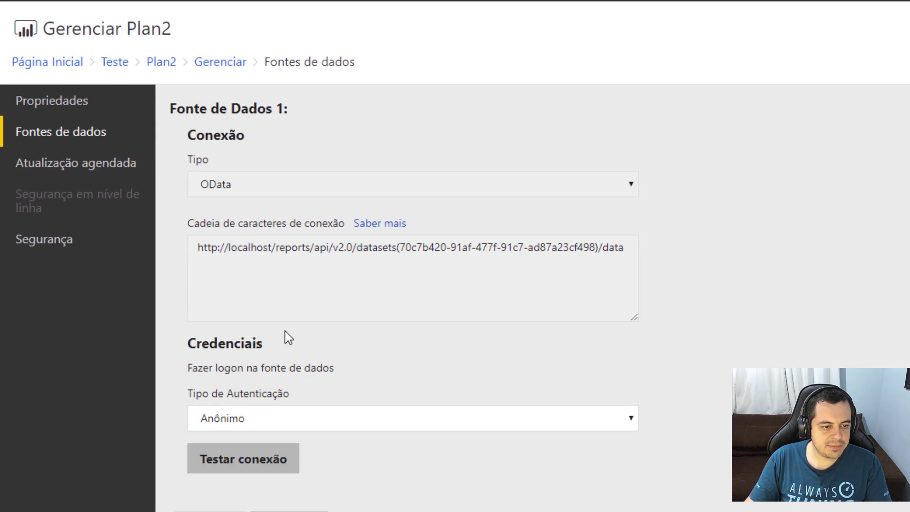
click(260, 418)
click(273, 455)
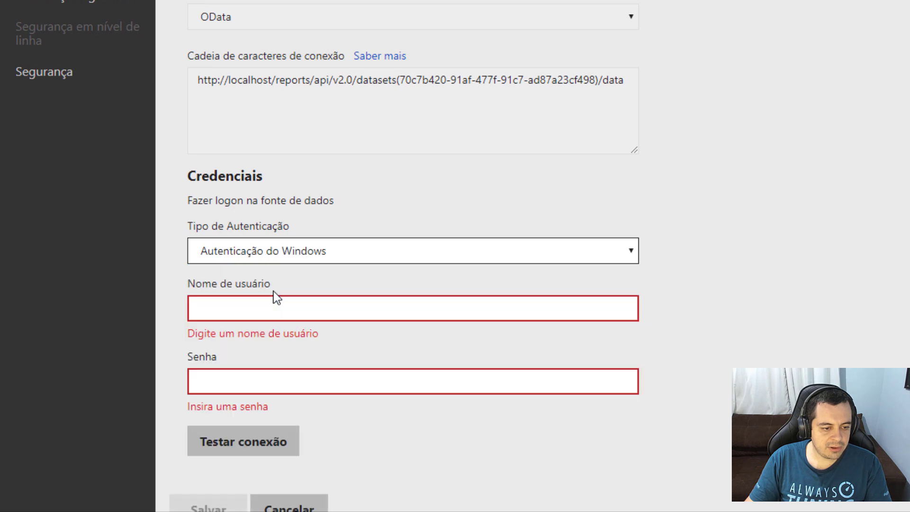
Enter the Windows username and password, test the connection successfully, and save the credentials
click(256, 298)
text(dirceu)
key(Tab)
key(shift+Tab)
key(Tab)
text(•••)
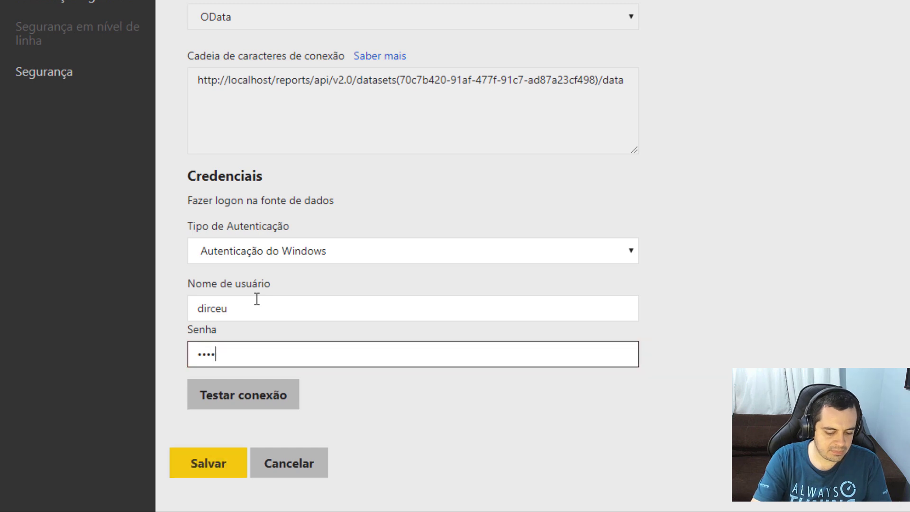
key(BackSpace)
key(BackSpace)
key(BackSpace)
text(•••••)
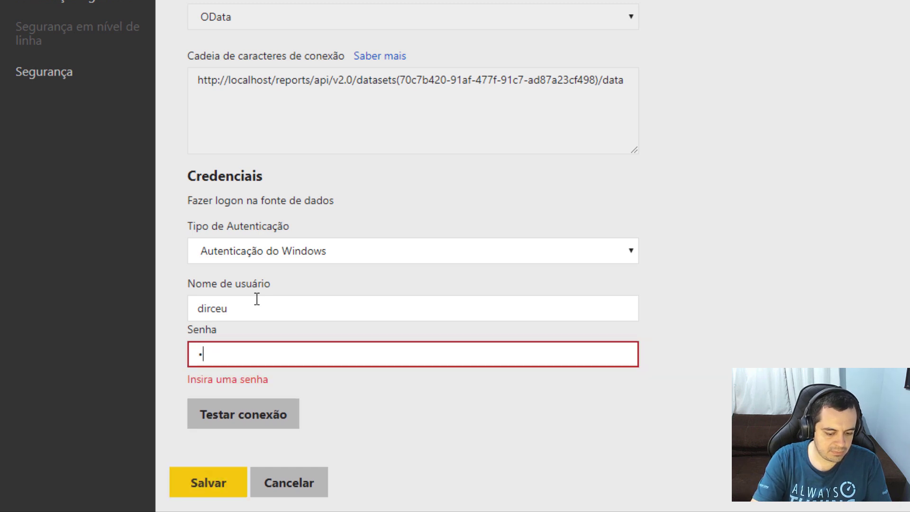
click(243, 395)
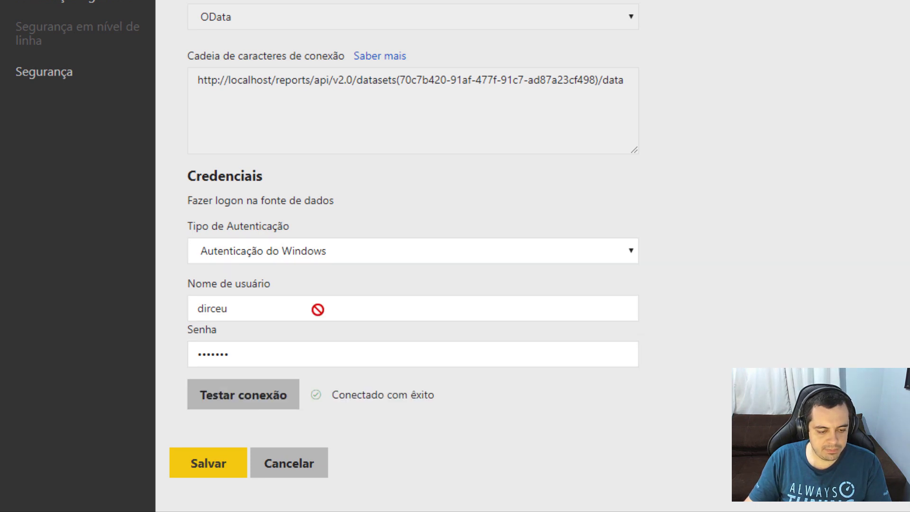
click(211, 459)
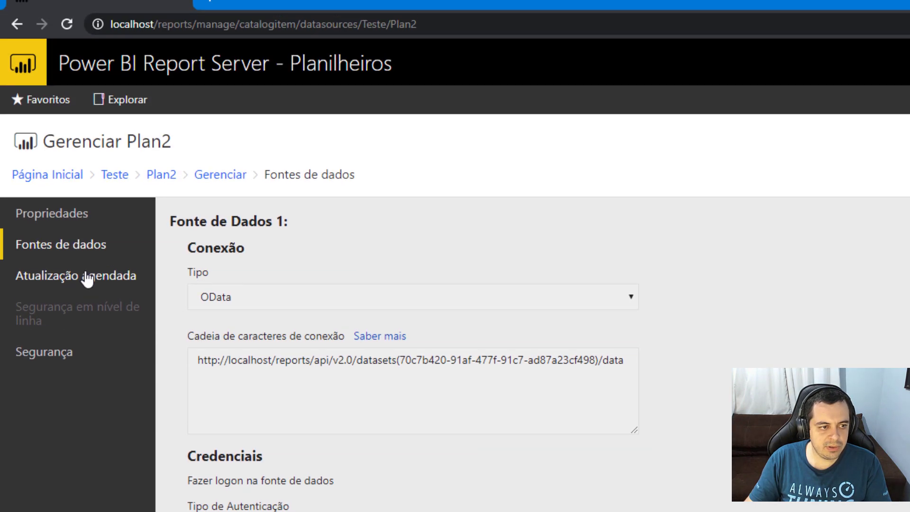
click(63, 229)
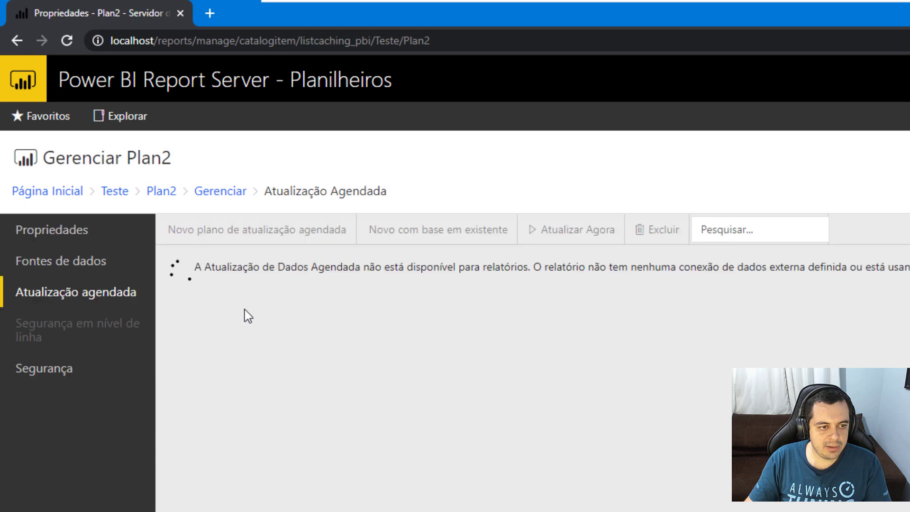
Create a scheduled refresh plan 'A cada 1 hora' that runs hourly from 7:00 AM
click(240, 243)
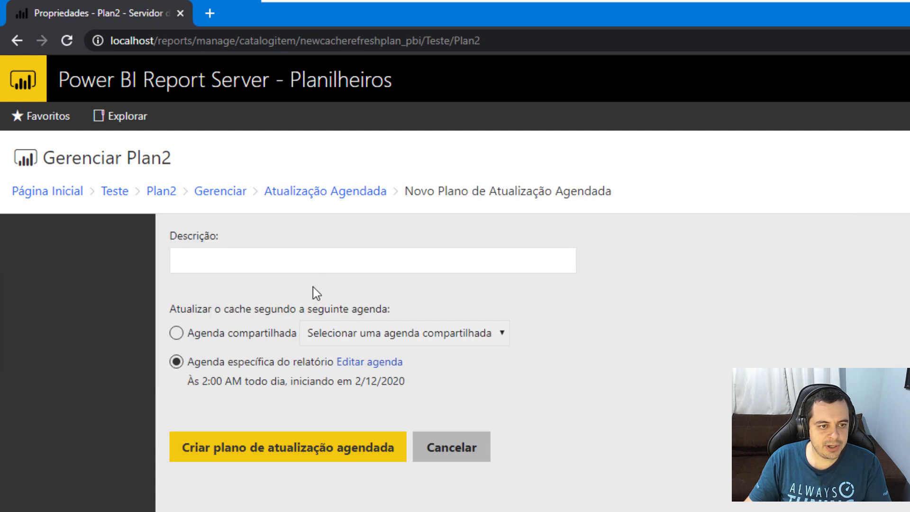
click(280, 266)
text(A cada )
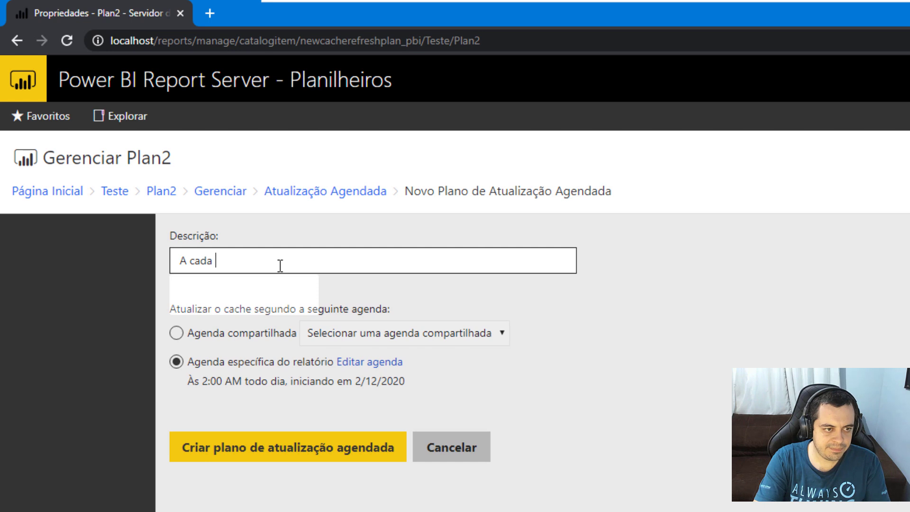
text(1 hora)
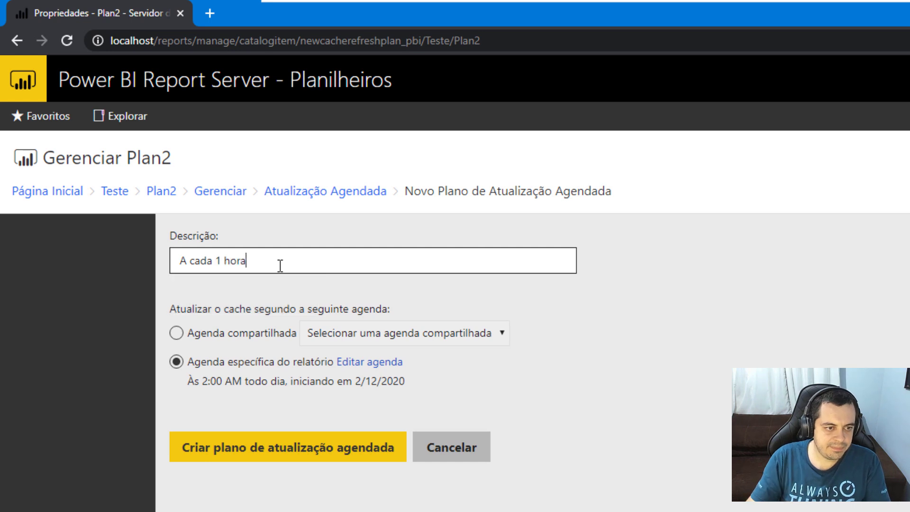
click(363, 365)
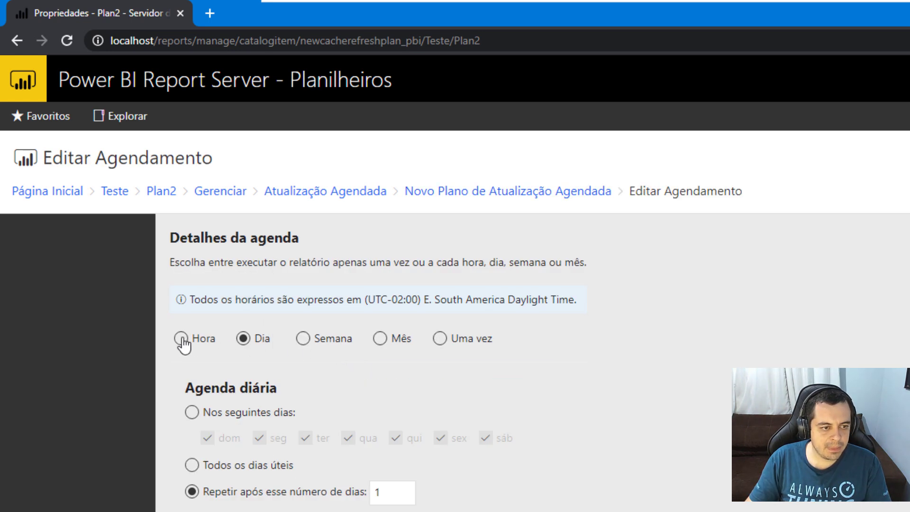
click(181, 338)
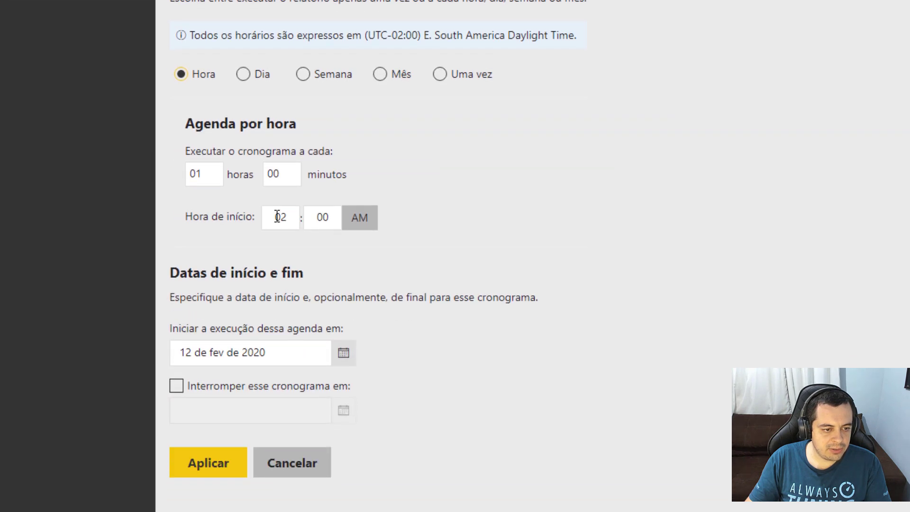
drag(287, 481, 225, 472)
text(0)
key(BackSpace)
text(7)
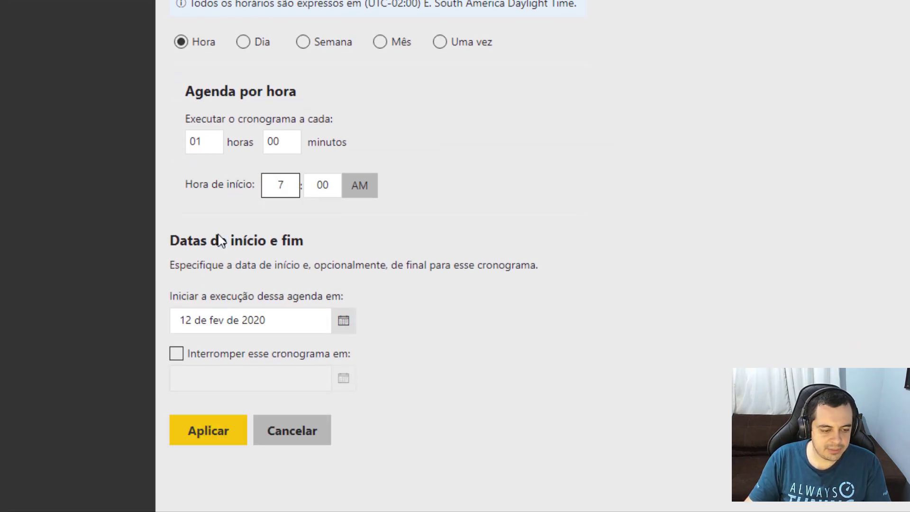
click(216, 436)
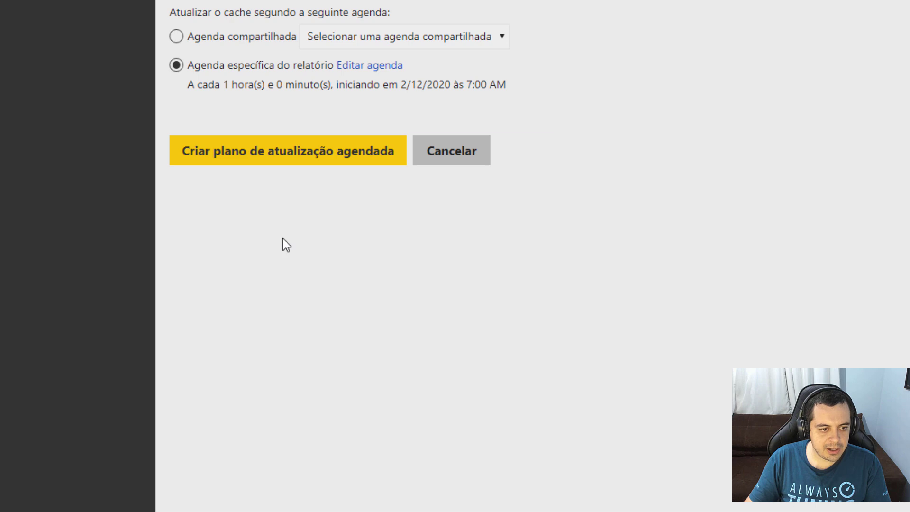
click(273, 152)
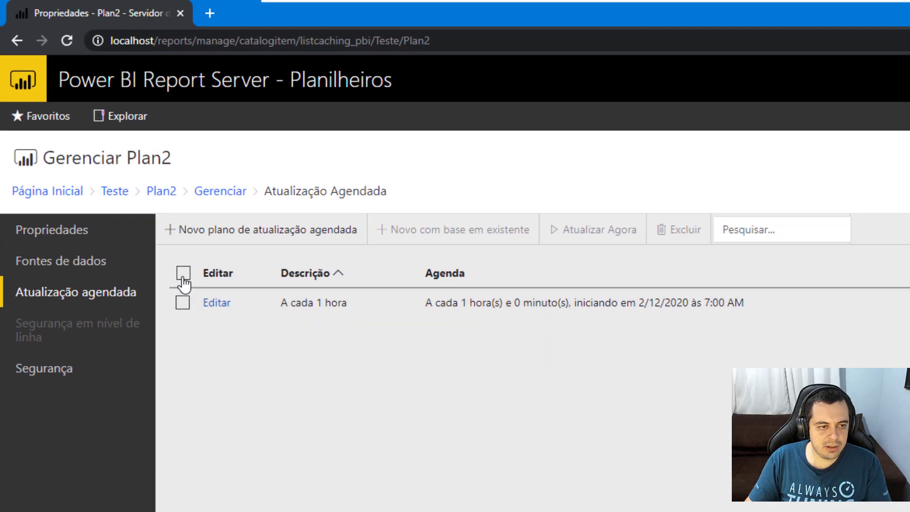
click(183, 193)
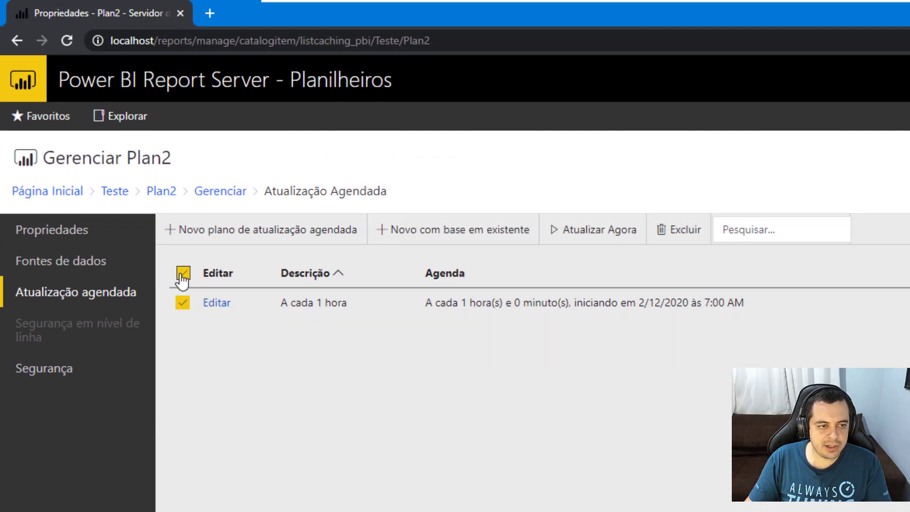
Run Plan2's refresh plan now, confirm Completed Data Refresh, then re-run the Log_Consulta query
click(572, 231)
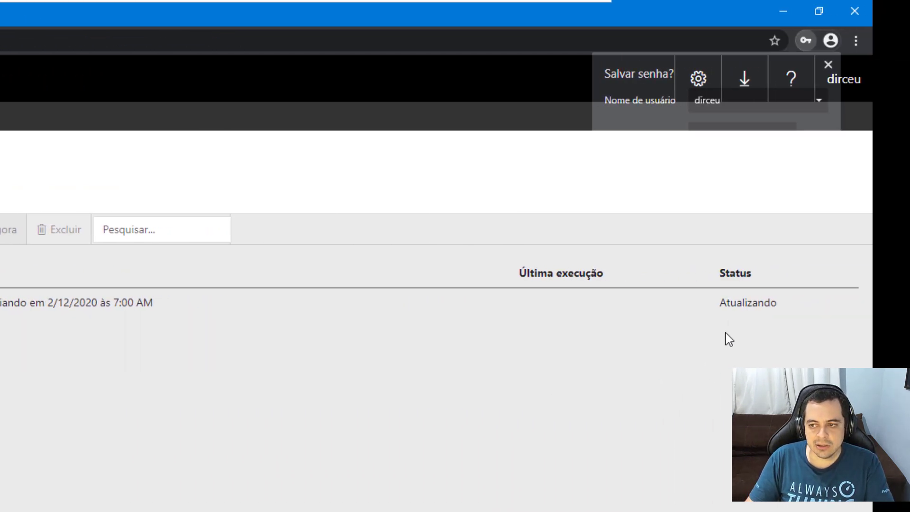
click(750, 313)
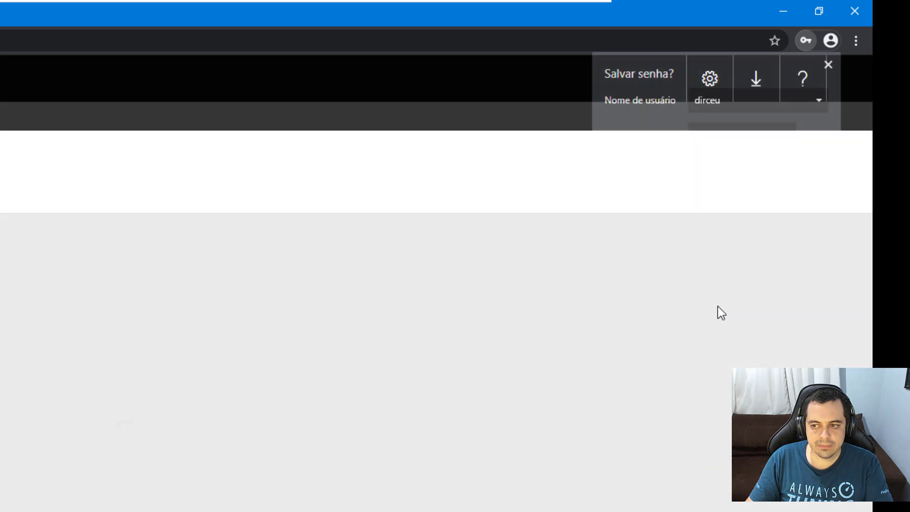
drag(660, 307, 739, 304)
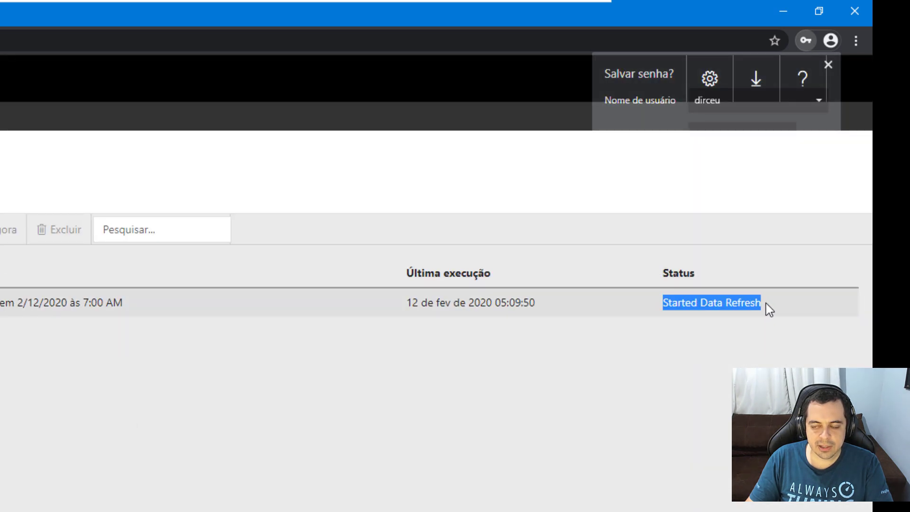
click(708, 306)
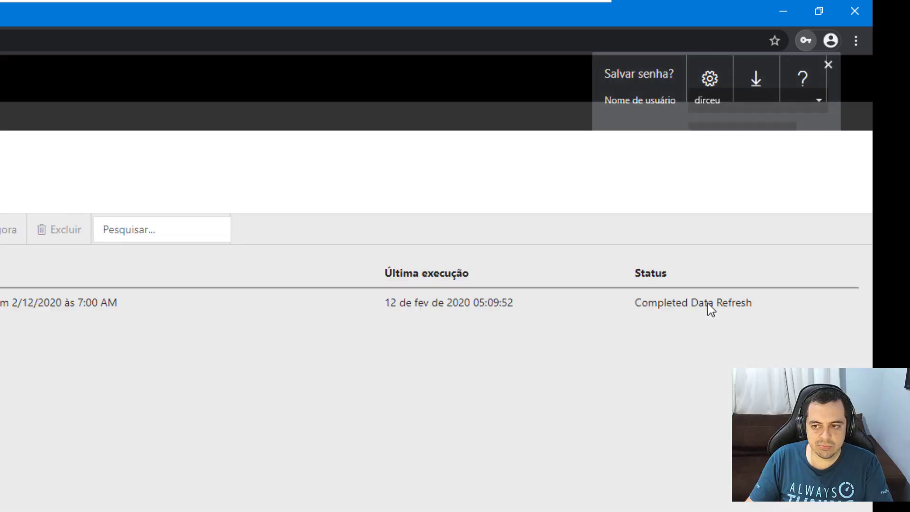
drag(638, 303, 783, 303)
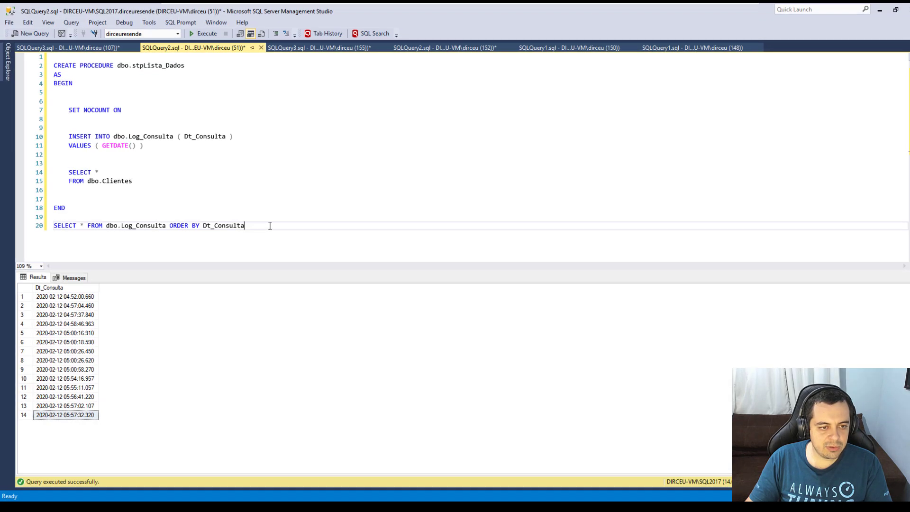
drag(240, 229, 9, 230)
key(F5)
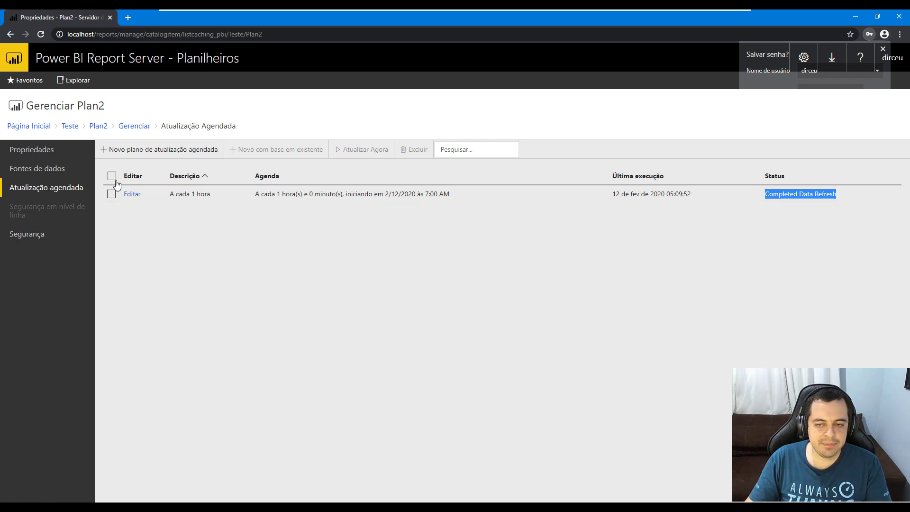
View the Plan2 report, then go back through Teste and the home page into the Dados folder
click(99, 126)
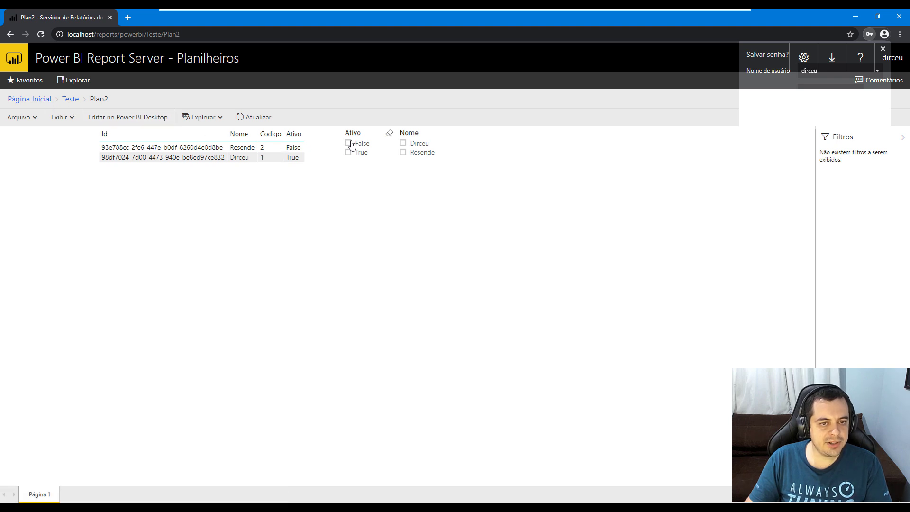
click(69, 99)
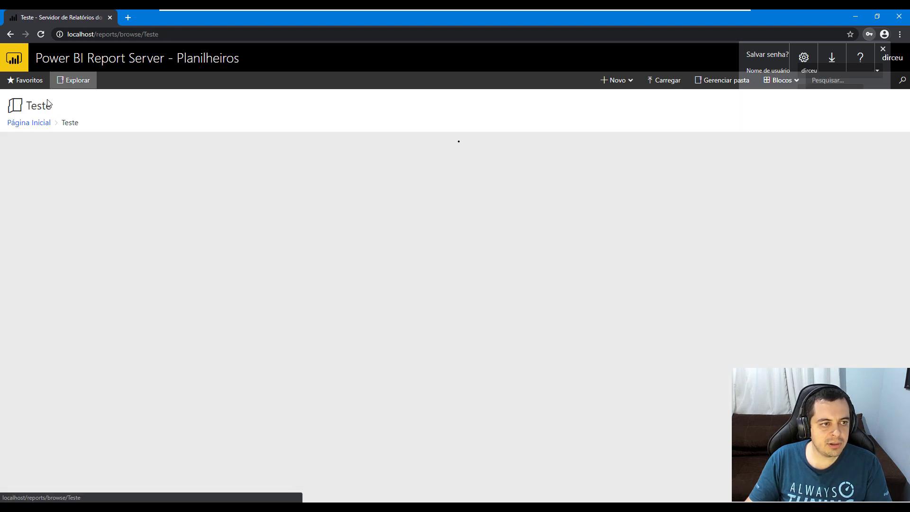
click(39, 127)
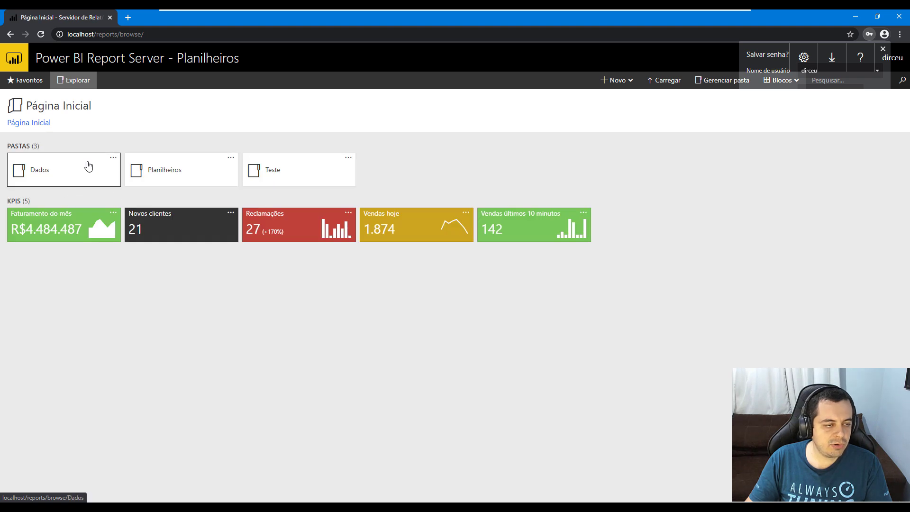
click(88, 165)
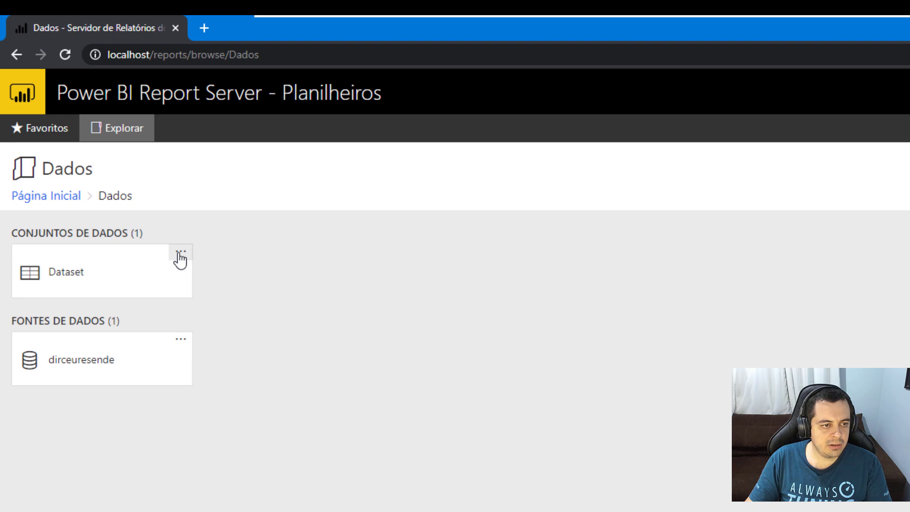
Run all of the Dataset's cache refresh plans now and confirm the status reads Cache refresh succeeded
click(180, 256)
click(240, 363)
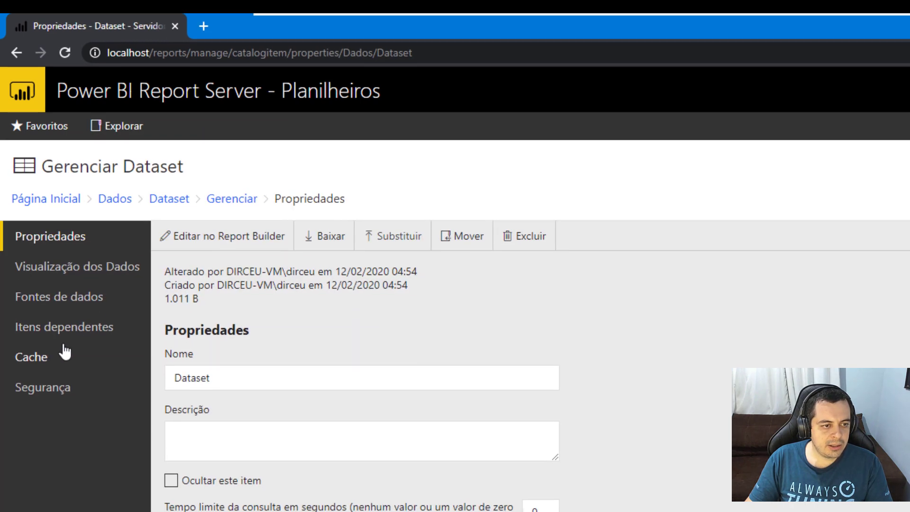
click(65, 354)
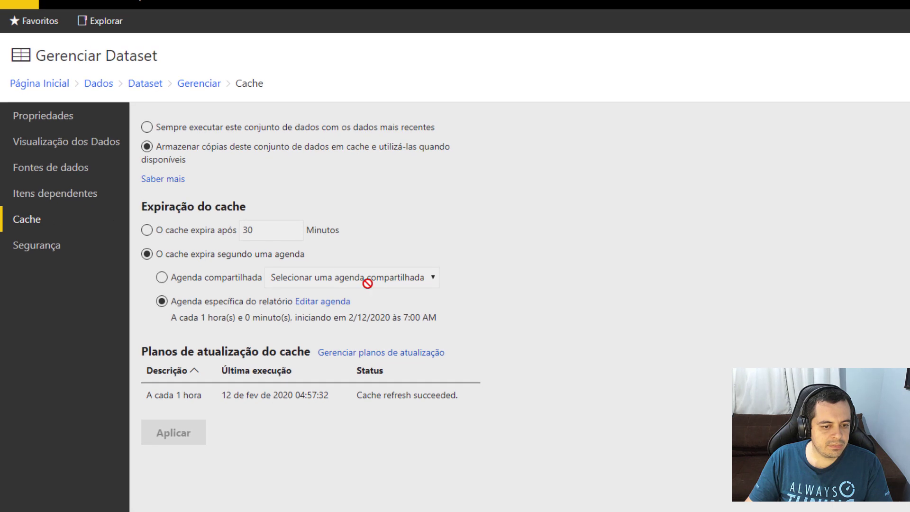
click(375, 355)
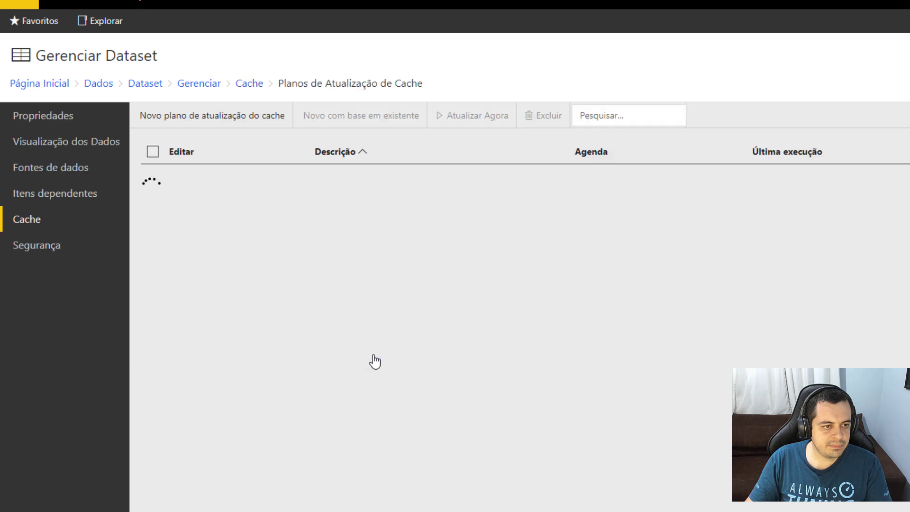
click(153, 152)
click(474, 116)
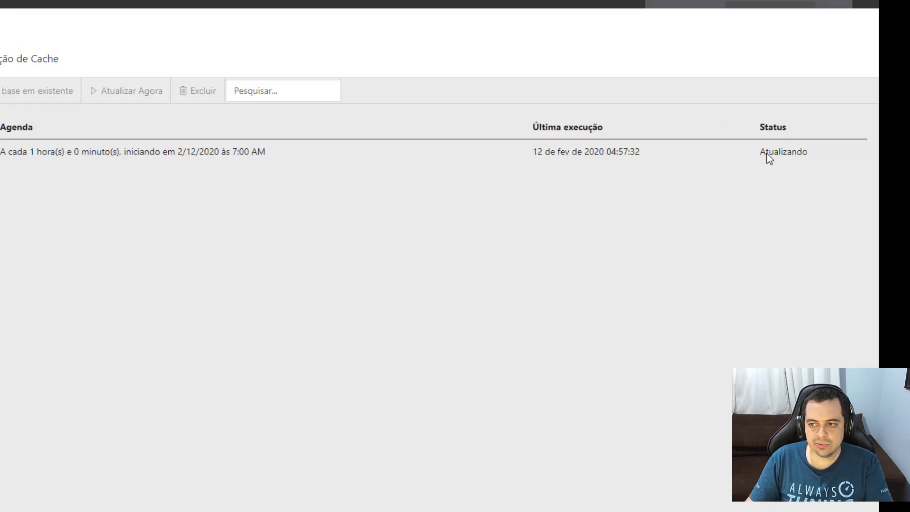
drag(672, 154, 785, 155)
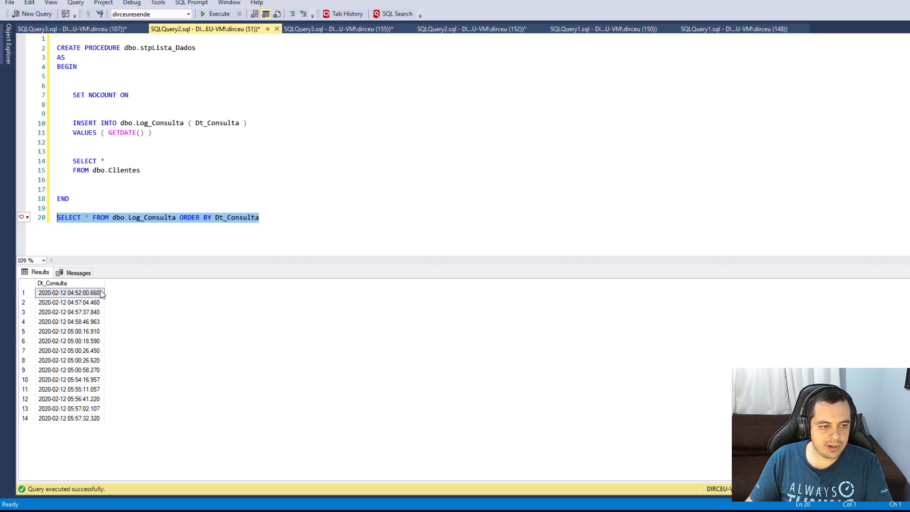
Re-run the Log_Consulta query and check the newest entry at 06:10:58.990
key(F5)
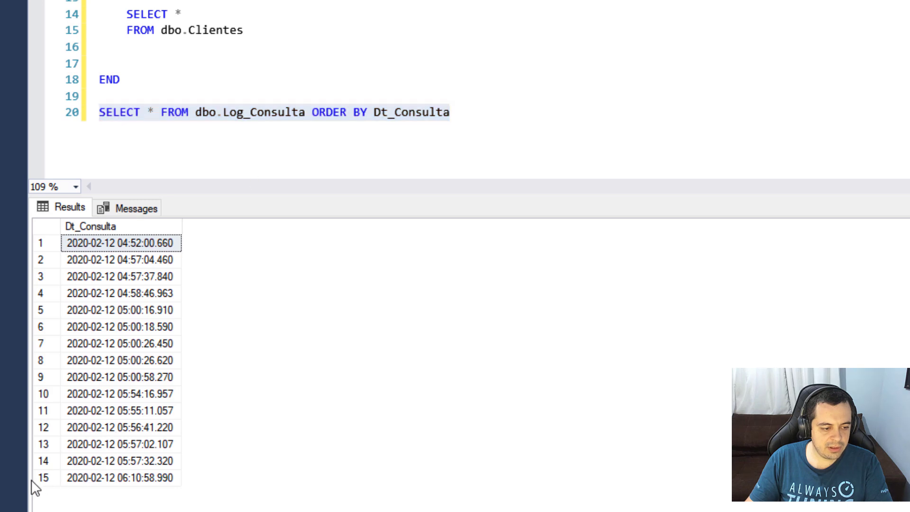
click(65, 475)
click(195, 124)
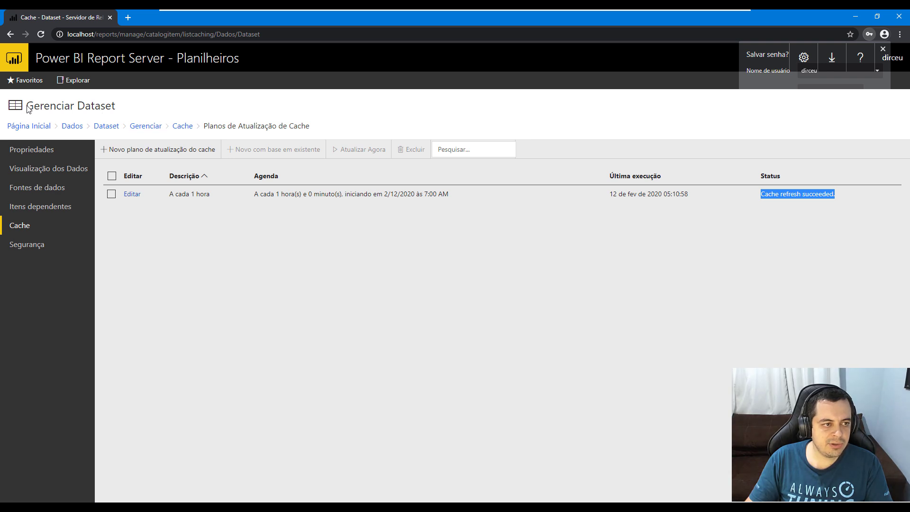
drag(26, 106, 126, 114)
click(123, 109)
drag(27, 106, 119, 106)
click(43, 102)
drag(26, 106, 130, 116)
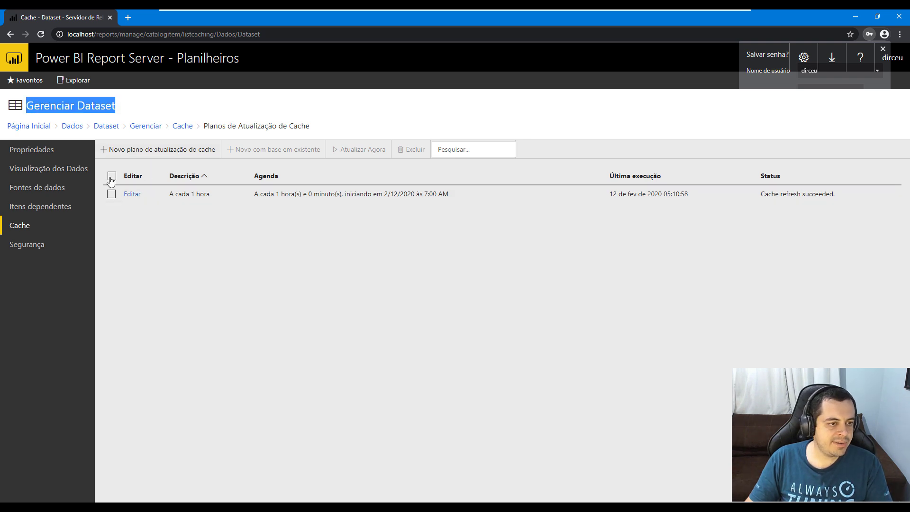
click(30, 109)
drag(29, 108, 139, 110)
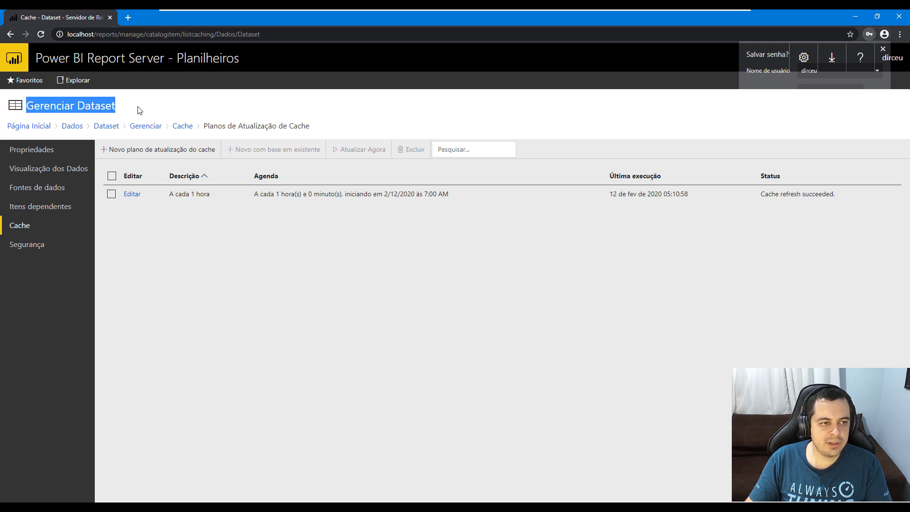
click(27, 108)
drag(27, 109, 132, 107)
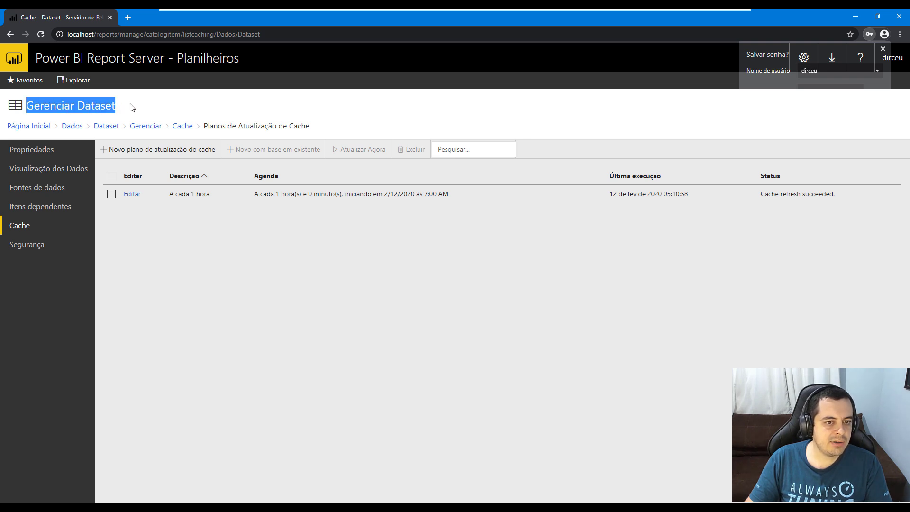
click(132, 108)
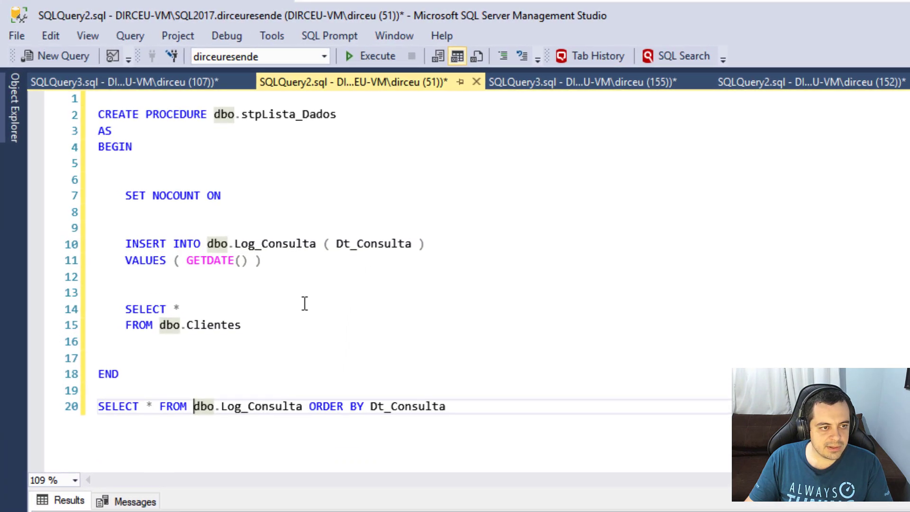
Add a WHERE Ativo = 1 filter after FROM dbo.Clientes in the stpLista_Dados procedure
click(240, 211)
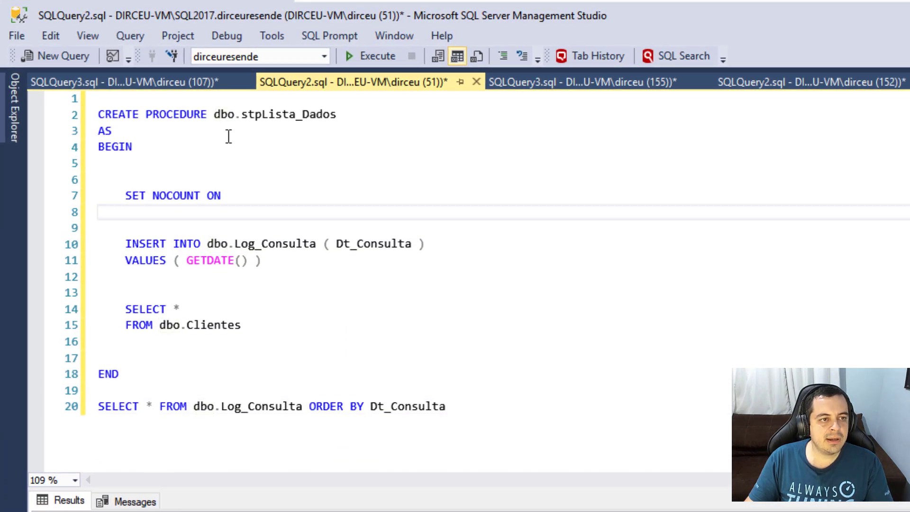
drag(216, 115, 382, 124)
click(216, 114)
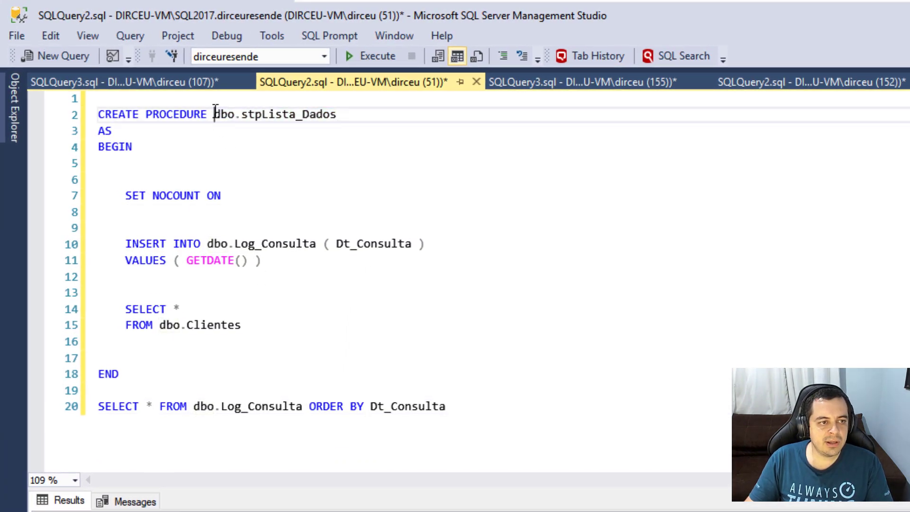
drag(127, 195, 260, 260)
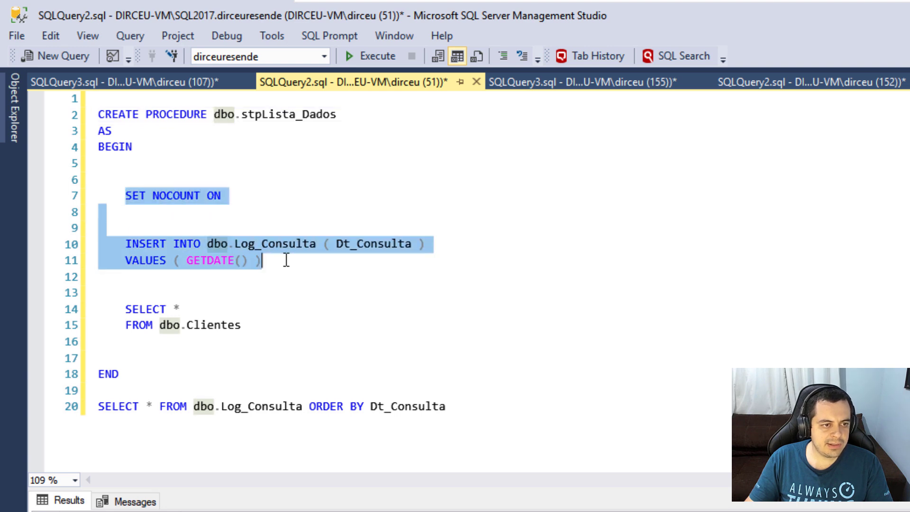
click(260, 261)
drag(125, 306, 285, 338)
click(267, 327)
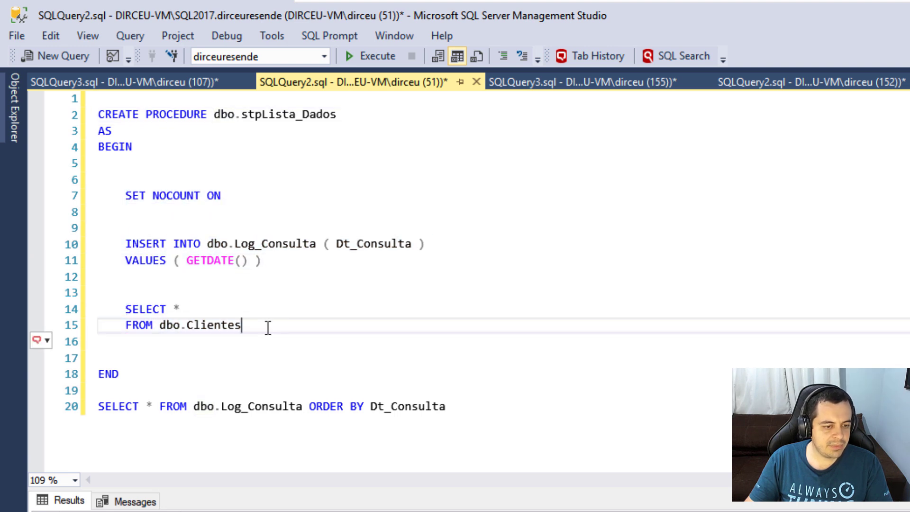
key(Return)
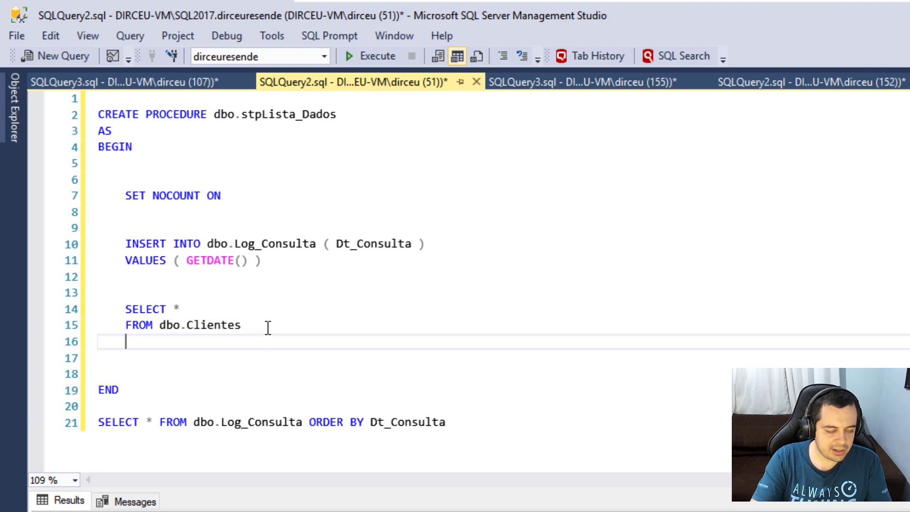
text(where)
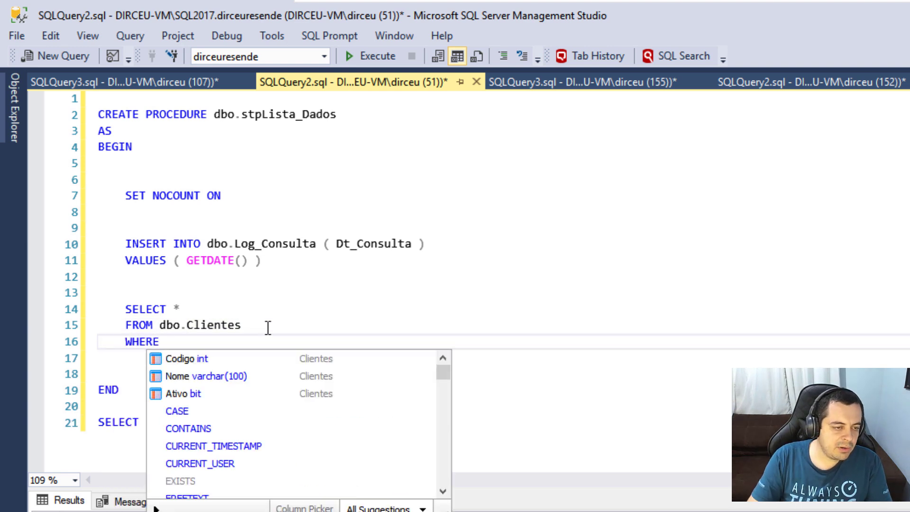
key(Down)
key(Down)
key(Down)
key(Tab)
text(=)
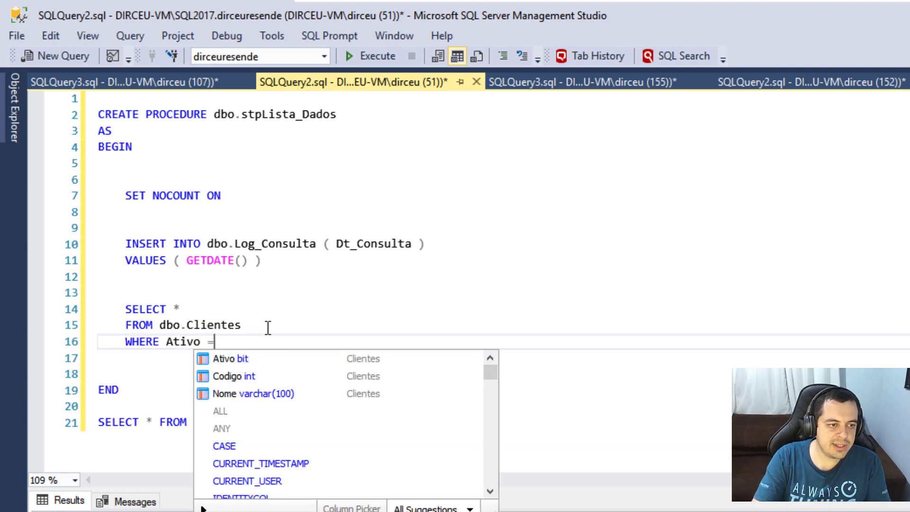
text( 1)
Change CREATE to ALTER and execute the whole ALTER PROCEDURE batch
double_click(112, 115)
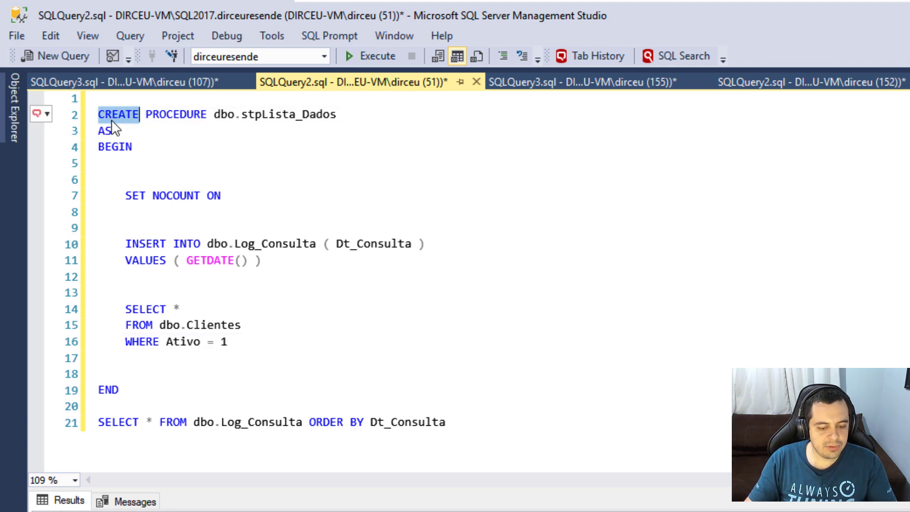
text(alter)
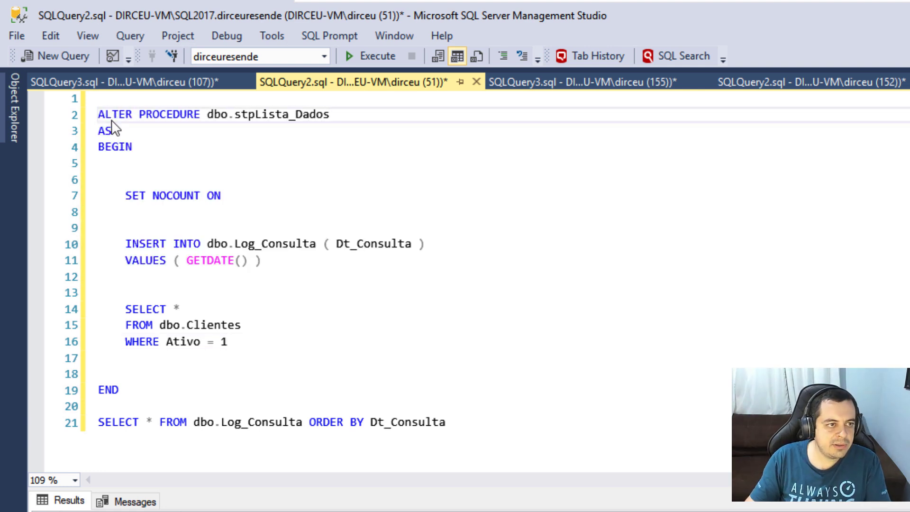
drag(103, 109, 120, 390)
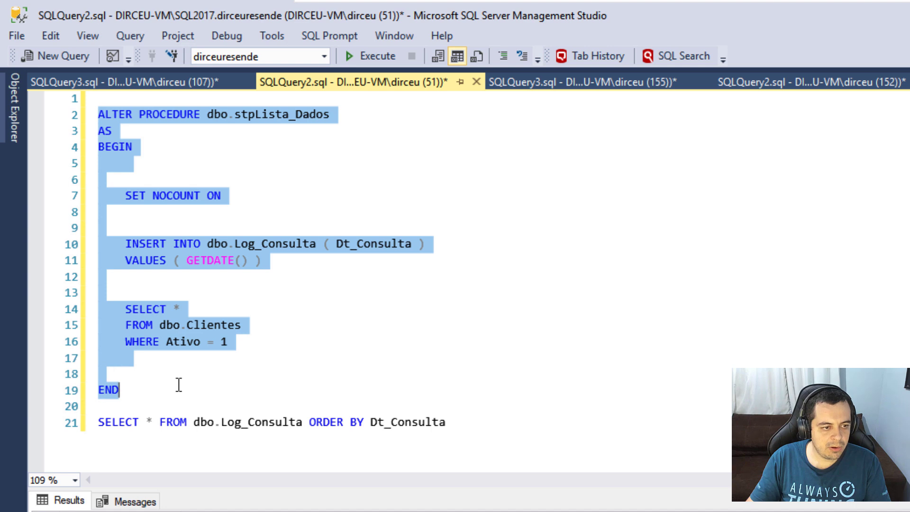
key(F5)
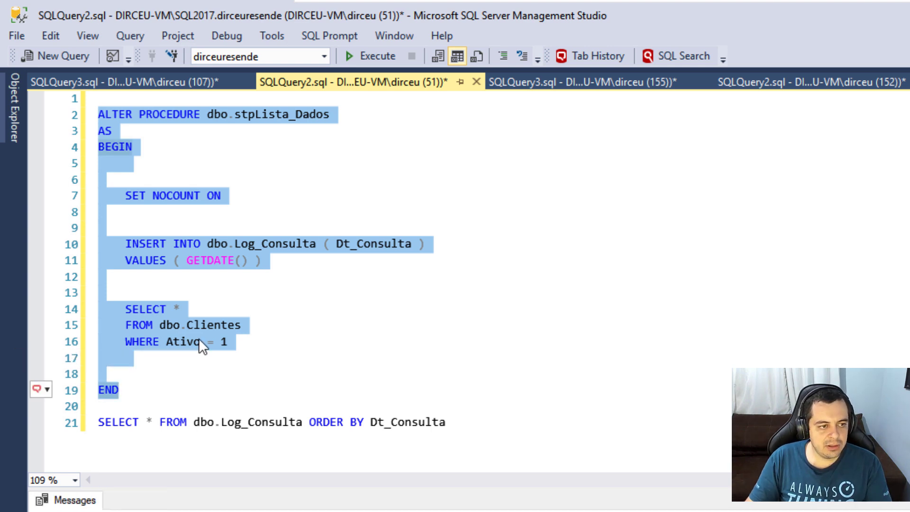
click(181, 285)
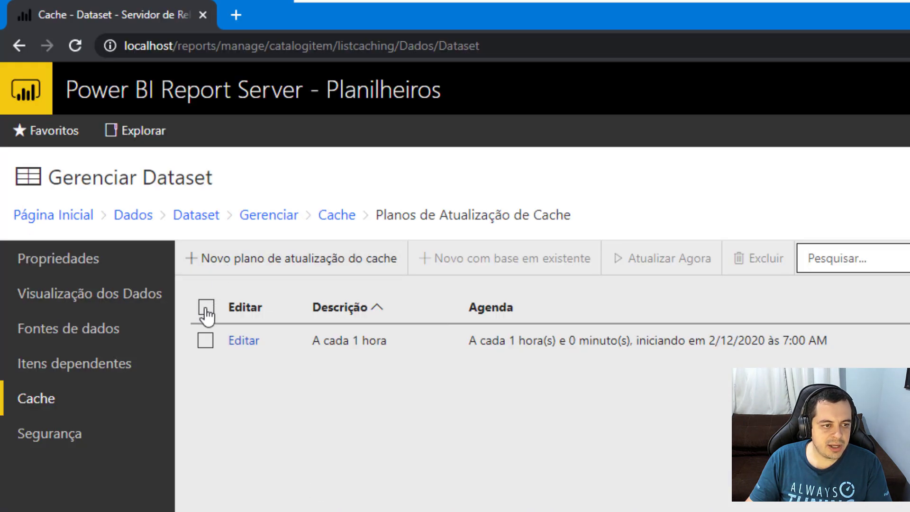
Load the Dataset's data preview to check the current client rows
click(205, 309)
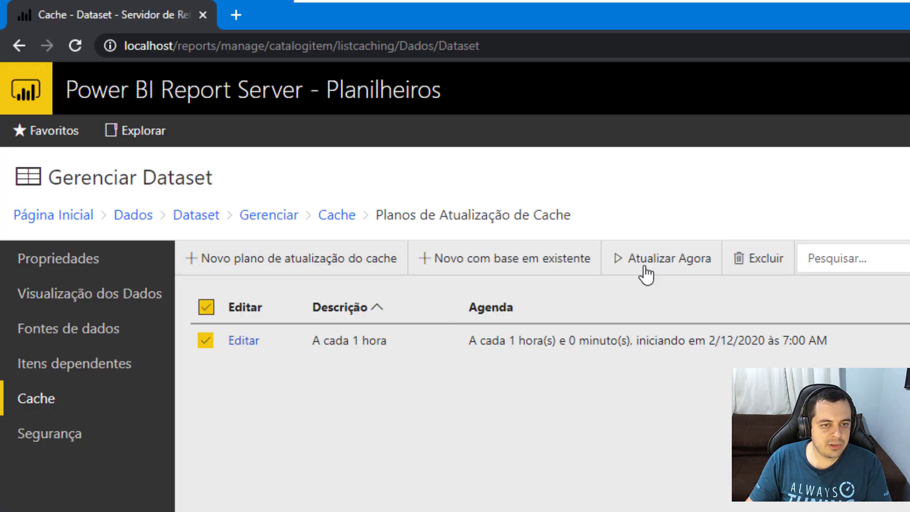
click(90, 293)
click(244, 258)
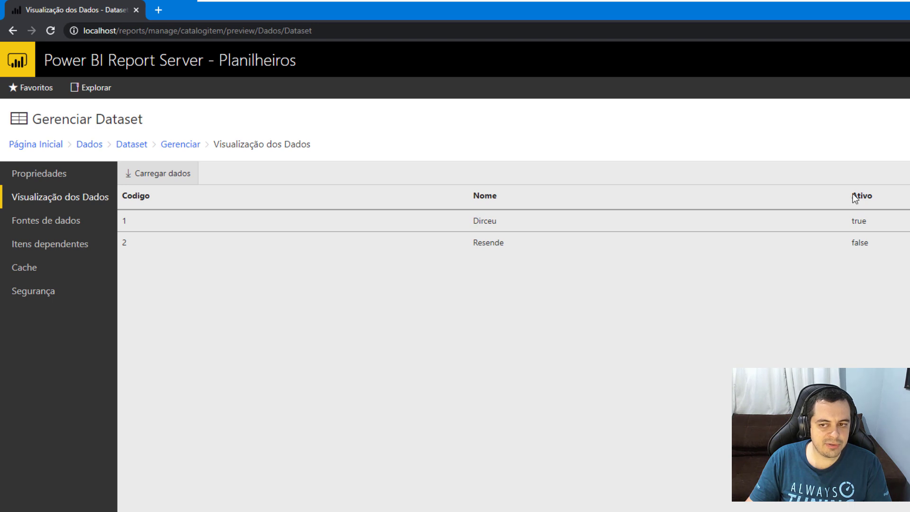
drag(475, 223, 506, 225)
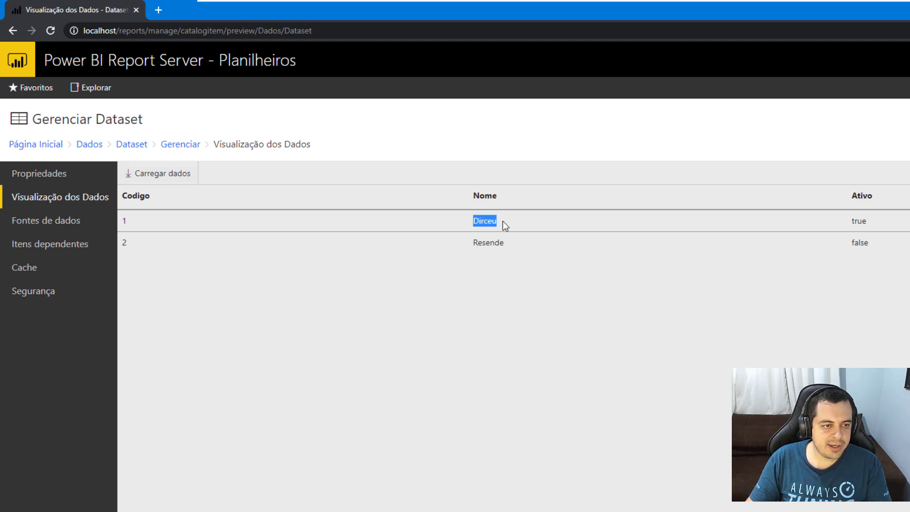
Refresh the Dataset cache now and reload the preview, which now shows only the active client row
click(29, 268)
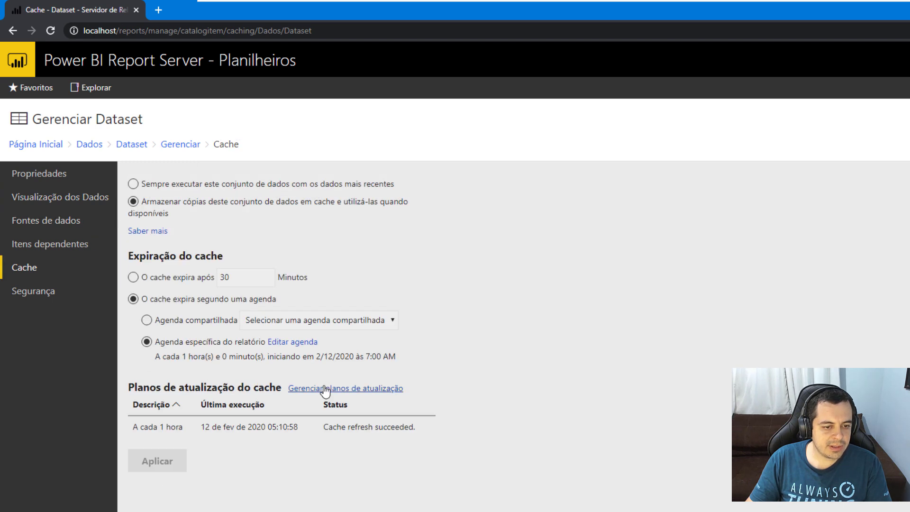
click(325, 389)
click(144, 205)
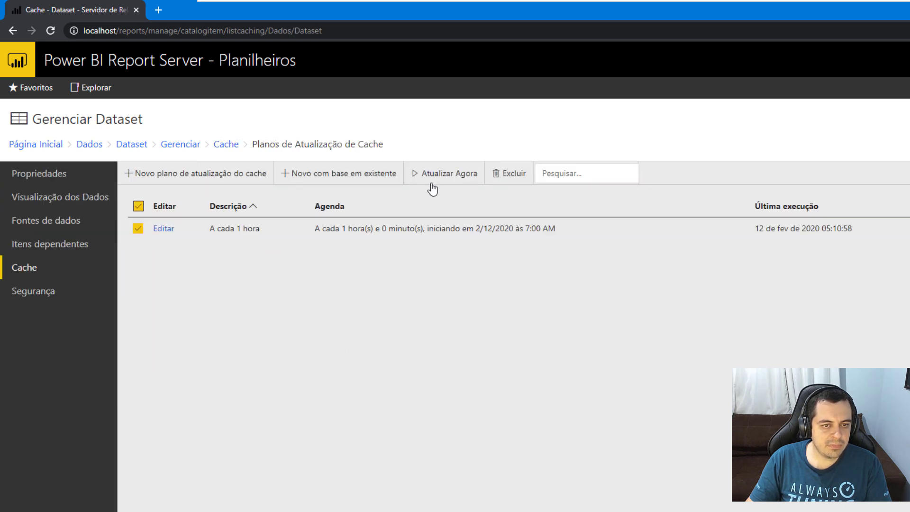
click(414, 185)
key(F5)
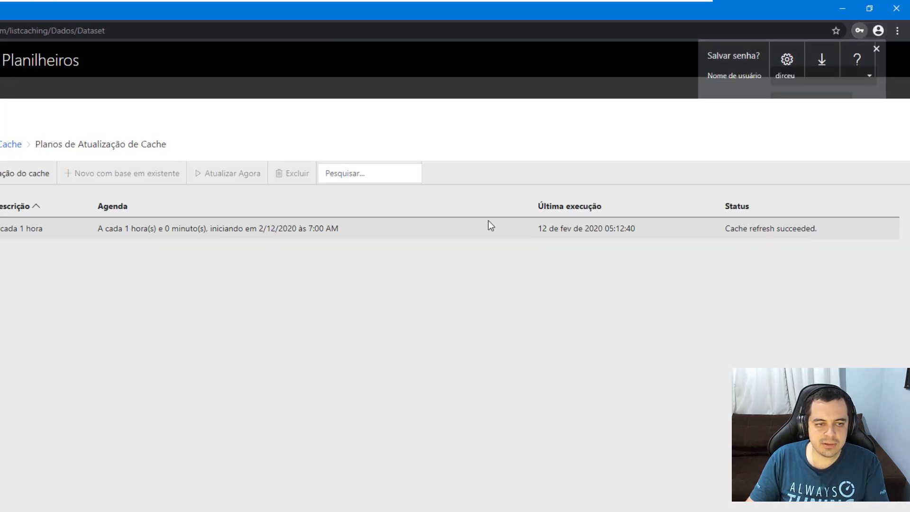
click(64, 195)
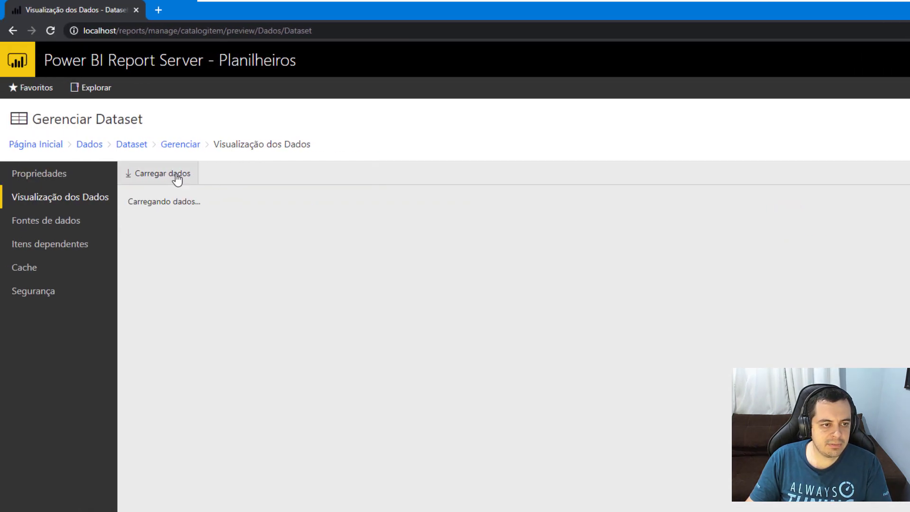
drag(500, 220, 865, 225)
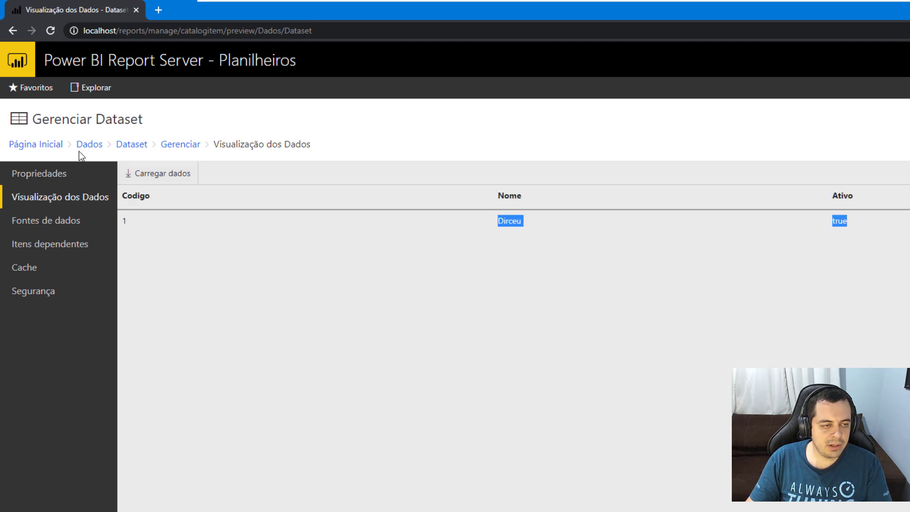
click(53, 153)
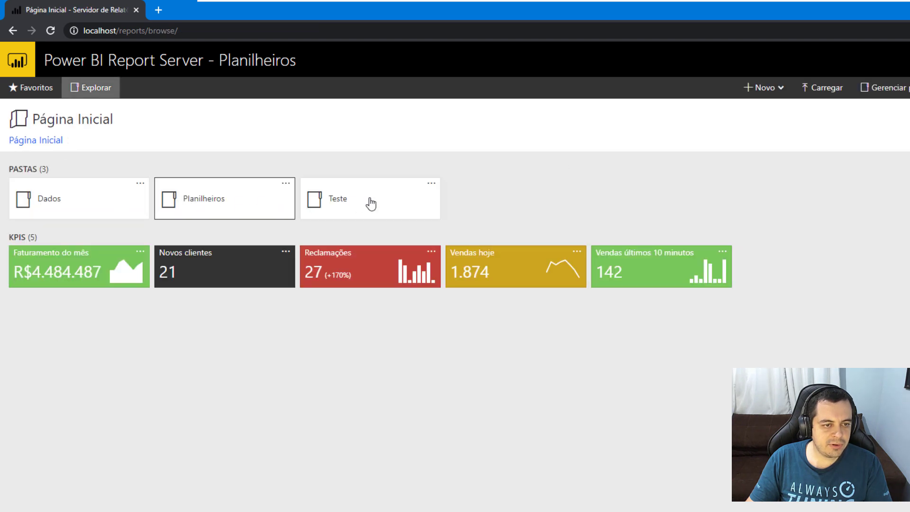
Run Plan1's hourly scheduled refresh plan immediately
click(341, 199)
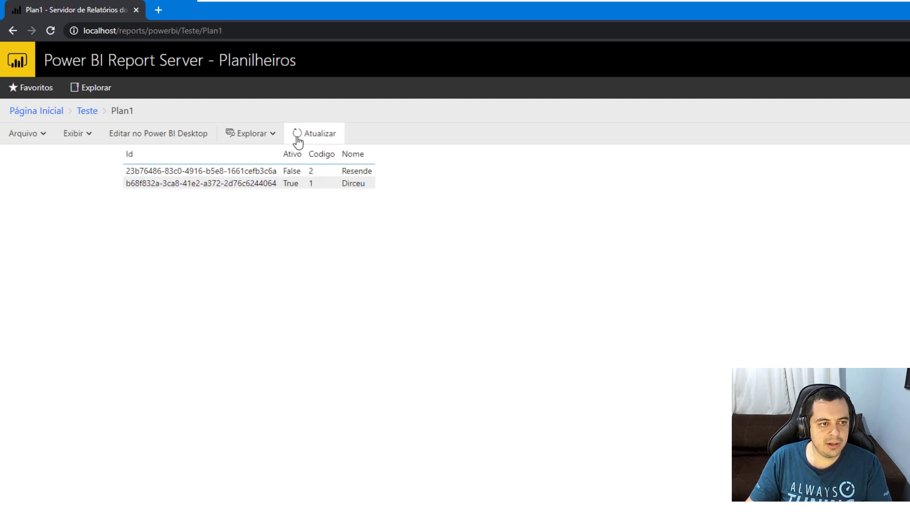
click(87, 112)
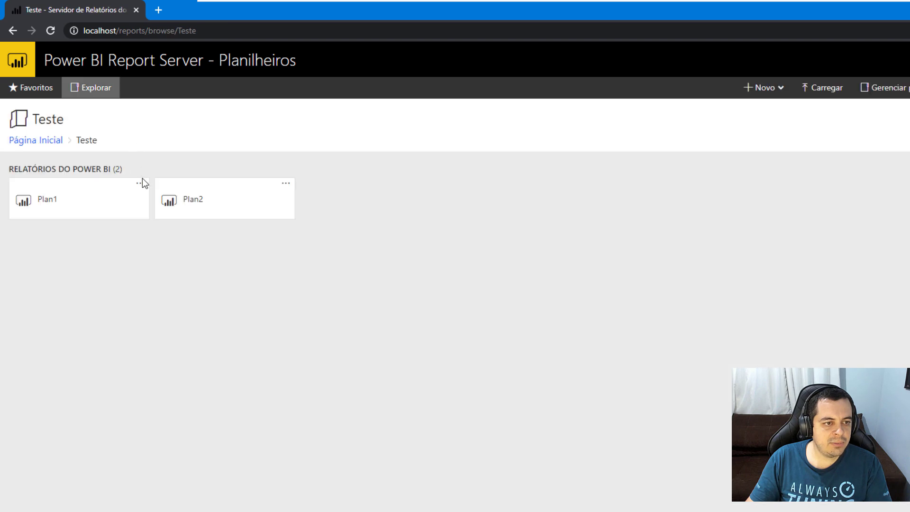
click(141, 184)
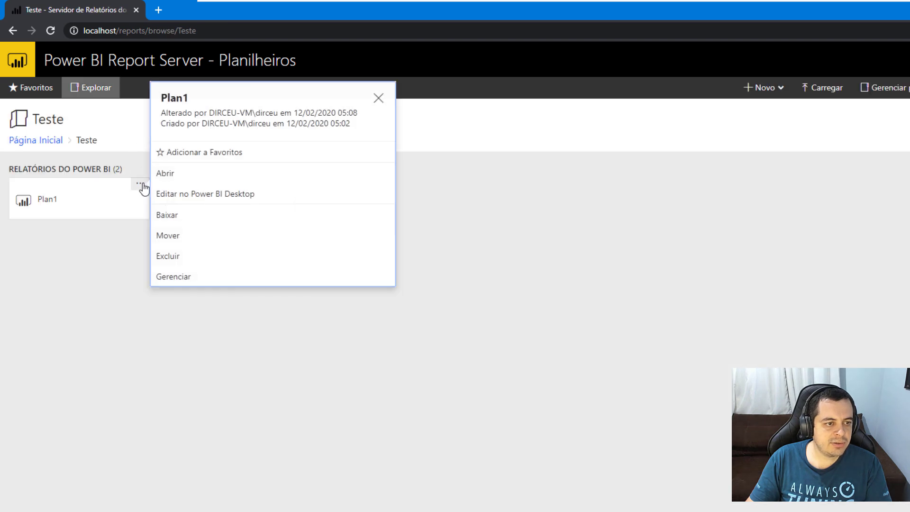
click(188, 279)
click(67, 224)
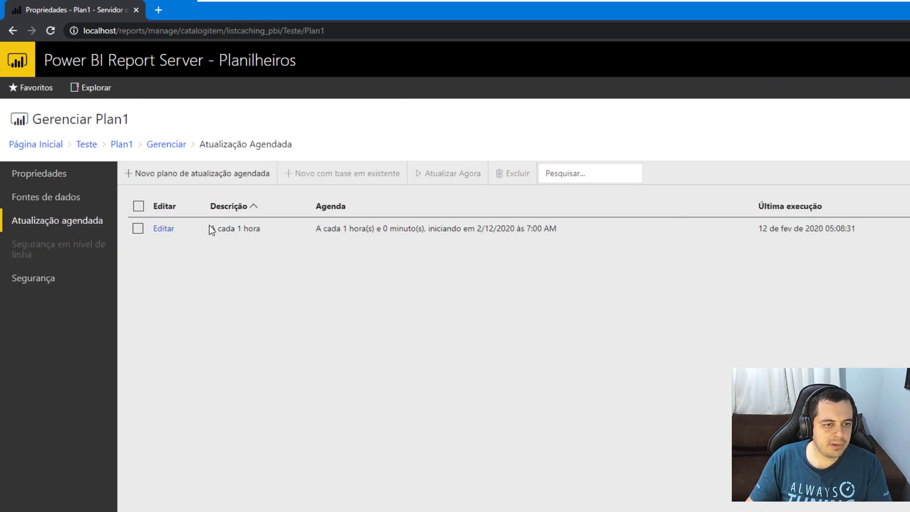
click(139, 206)
click(460, 177)
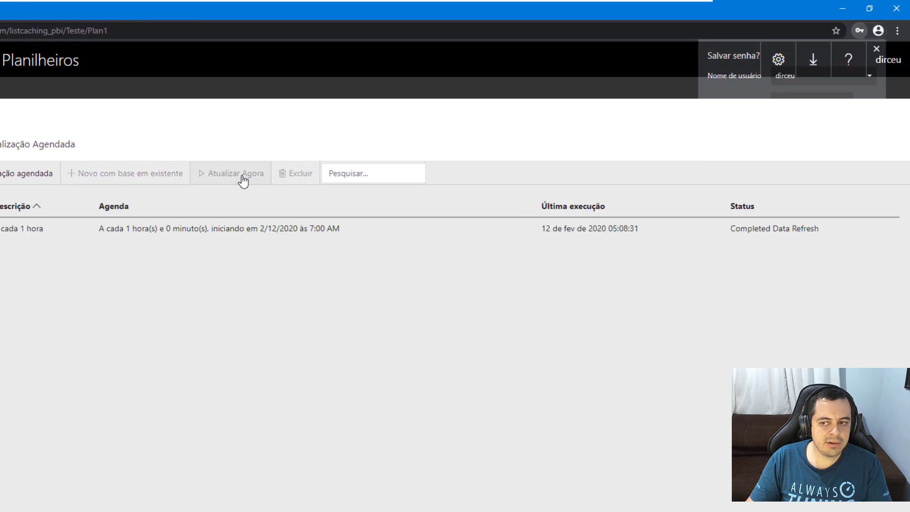
Run Plan2's hourly scheduled refresh plan immediately as well
click(66, 124)
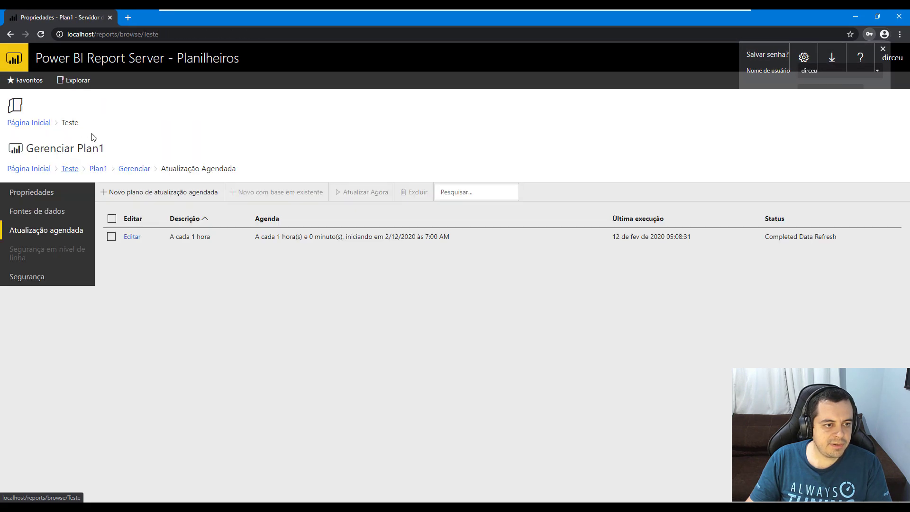
click(229, 160)
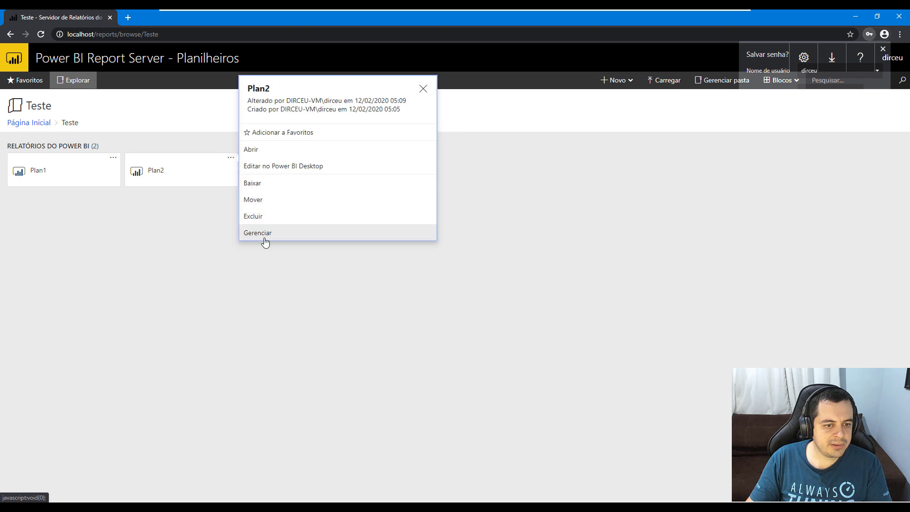
click(263, 239)
click(59, 190)
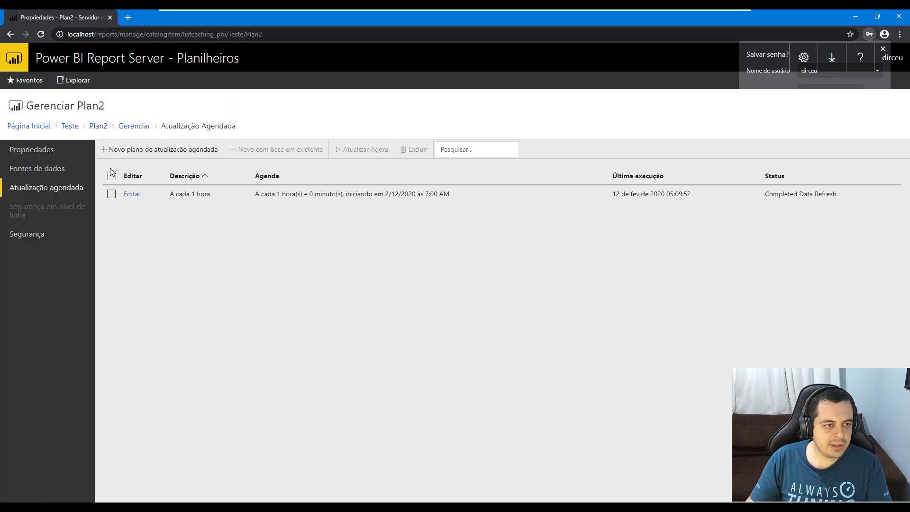
click(351, 151)
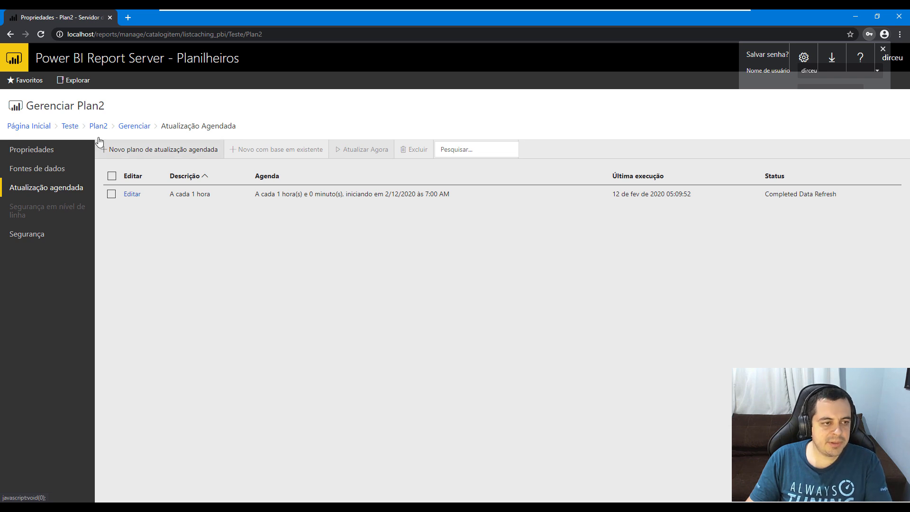
click(69, 127)
Open the Plan1 and Plan2 reports to confirm each shows only the active client row
click(73, 170)
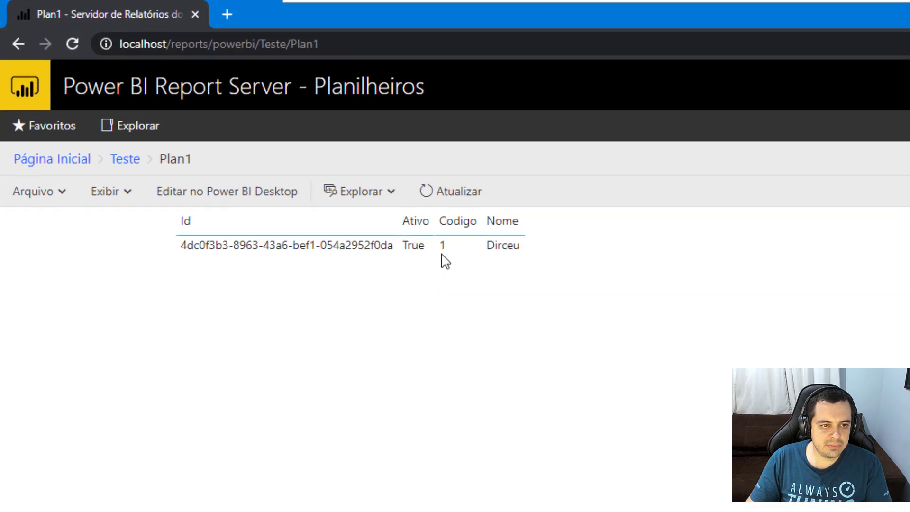
click(119, 162)
click(281, 286)
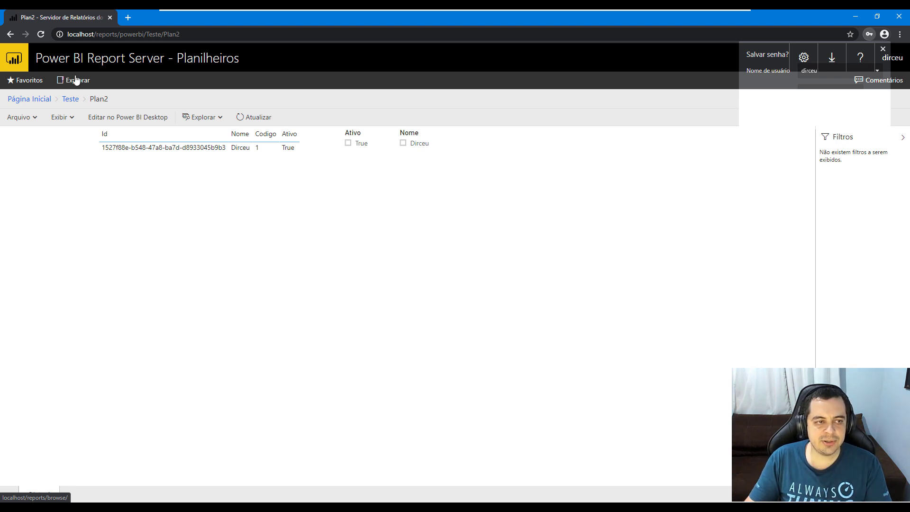
click(70, 103)
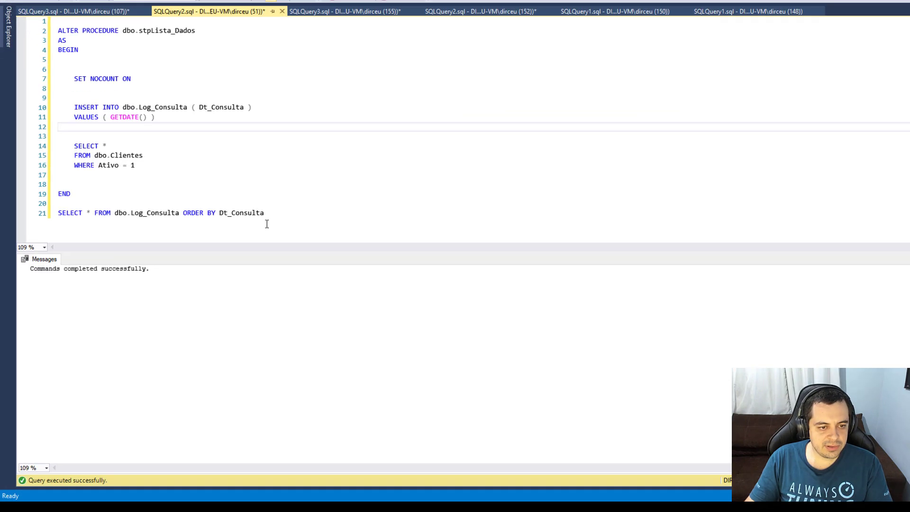
Re-run the Log_Consulta query, confirming 16 entries with the latest at 06:12:40.600
drag(267, 224, 27, 216)
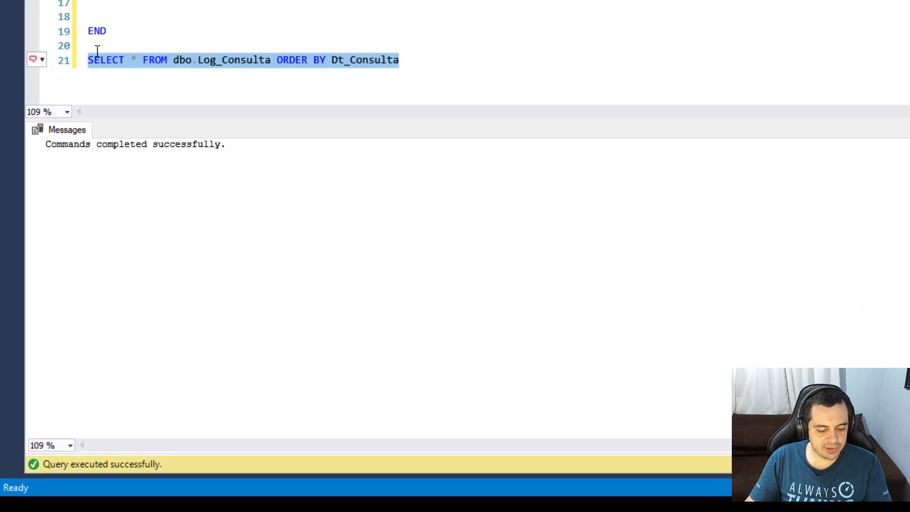
key(F5)
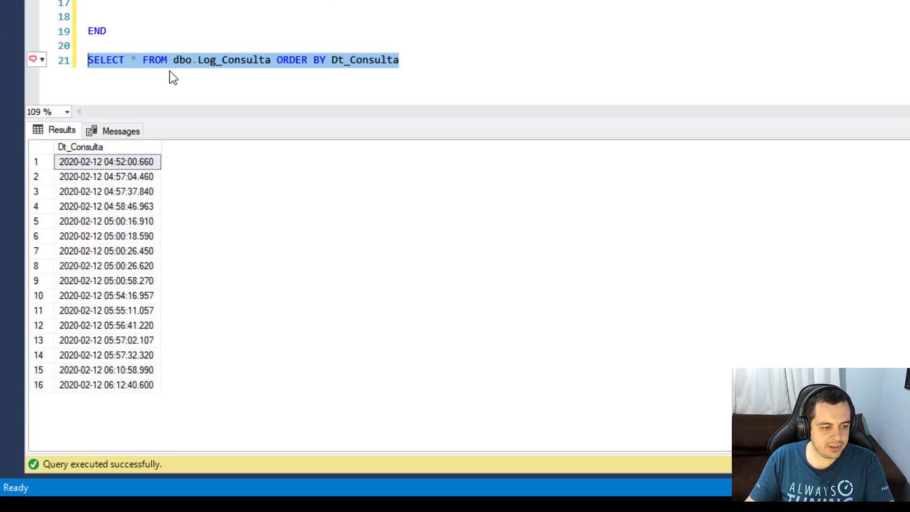
click(43, 385)
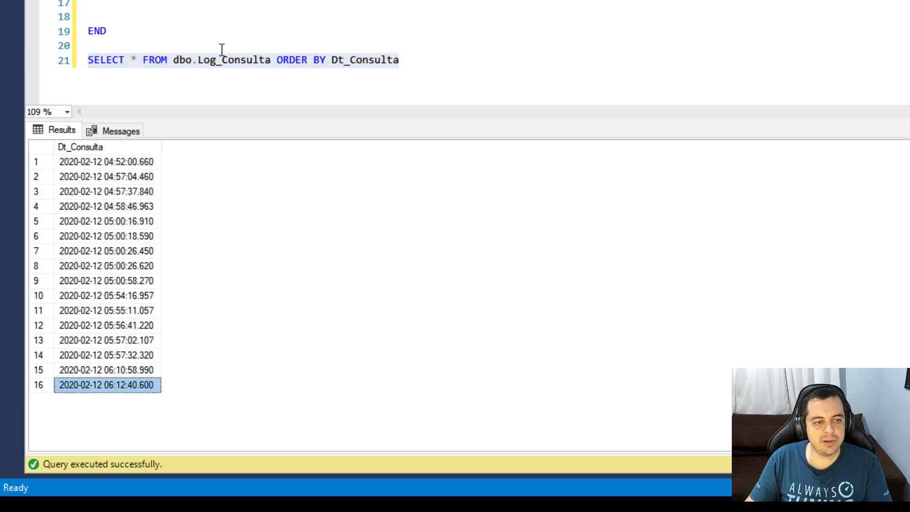
click(230, 32)
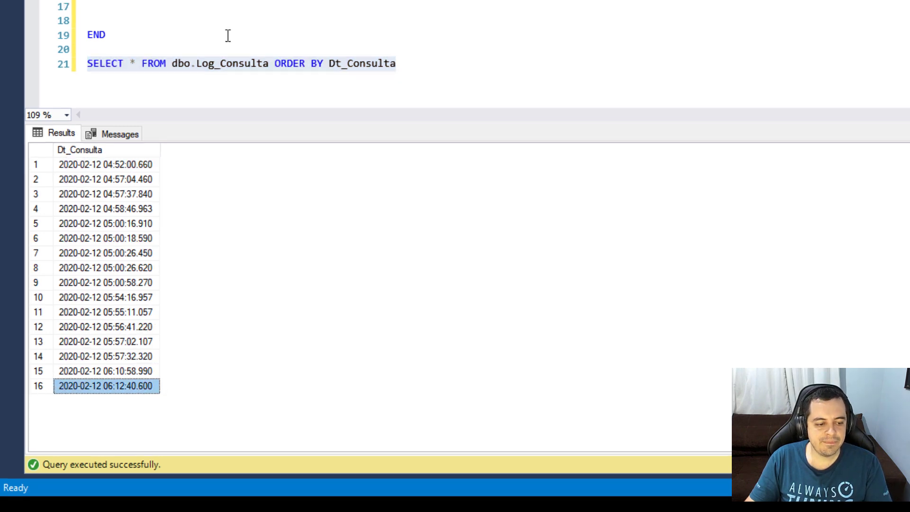